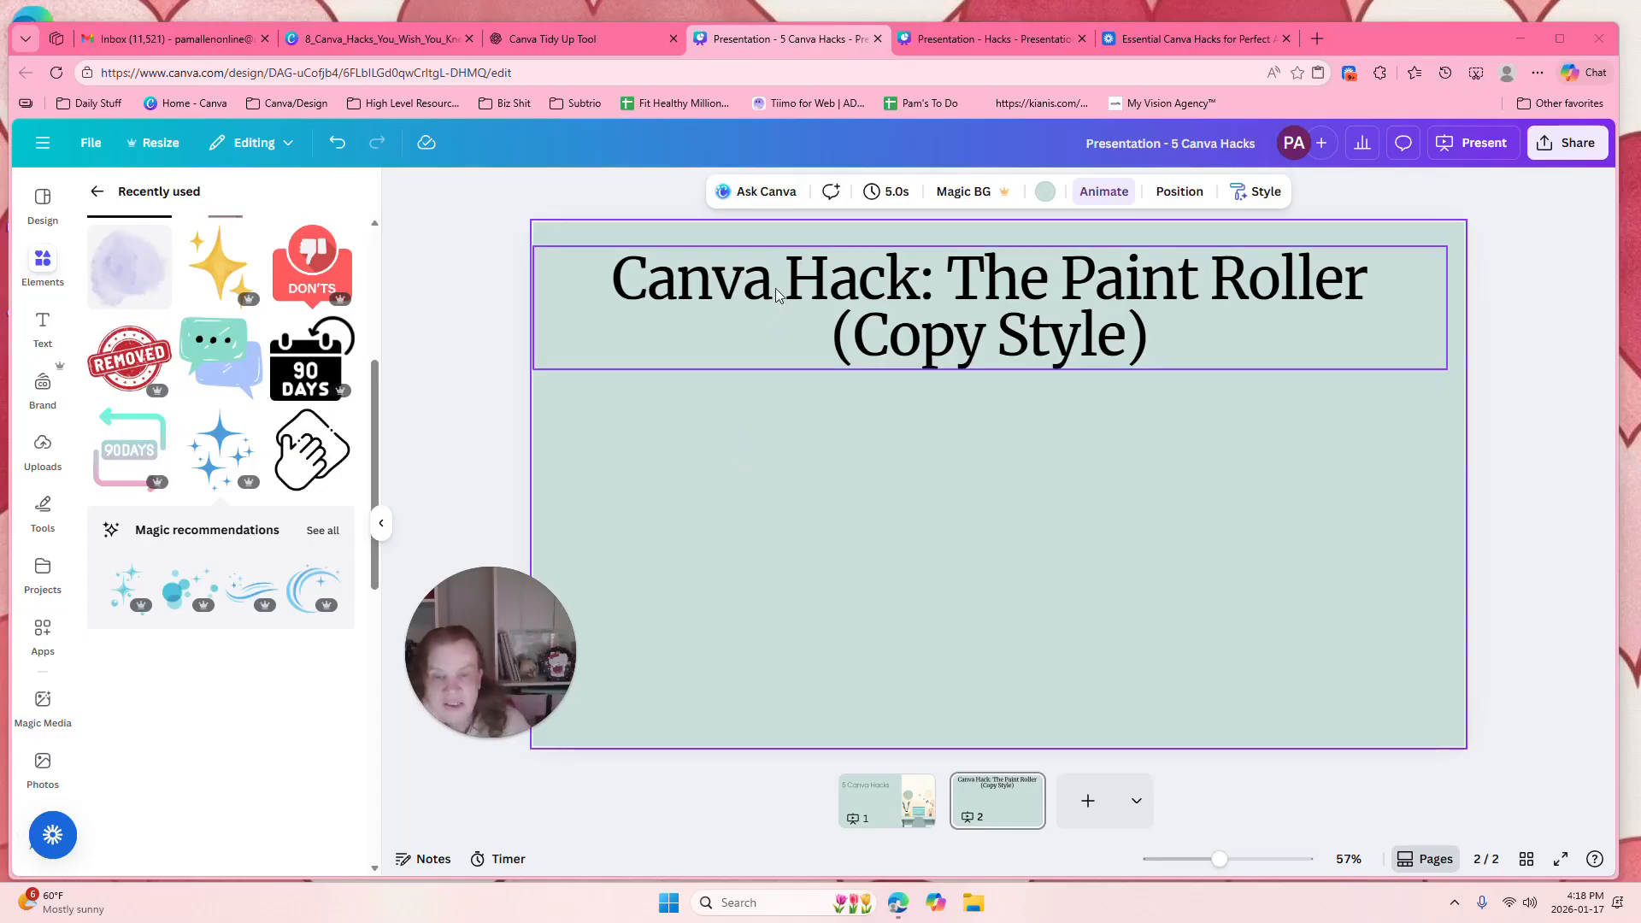
Make the "Canva Hack: The Paint Roller (Copy Style)" title bold and italic.
click(959, 305)
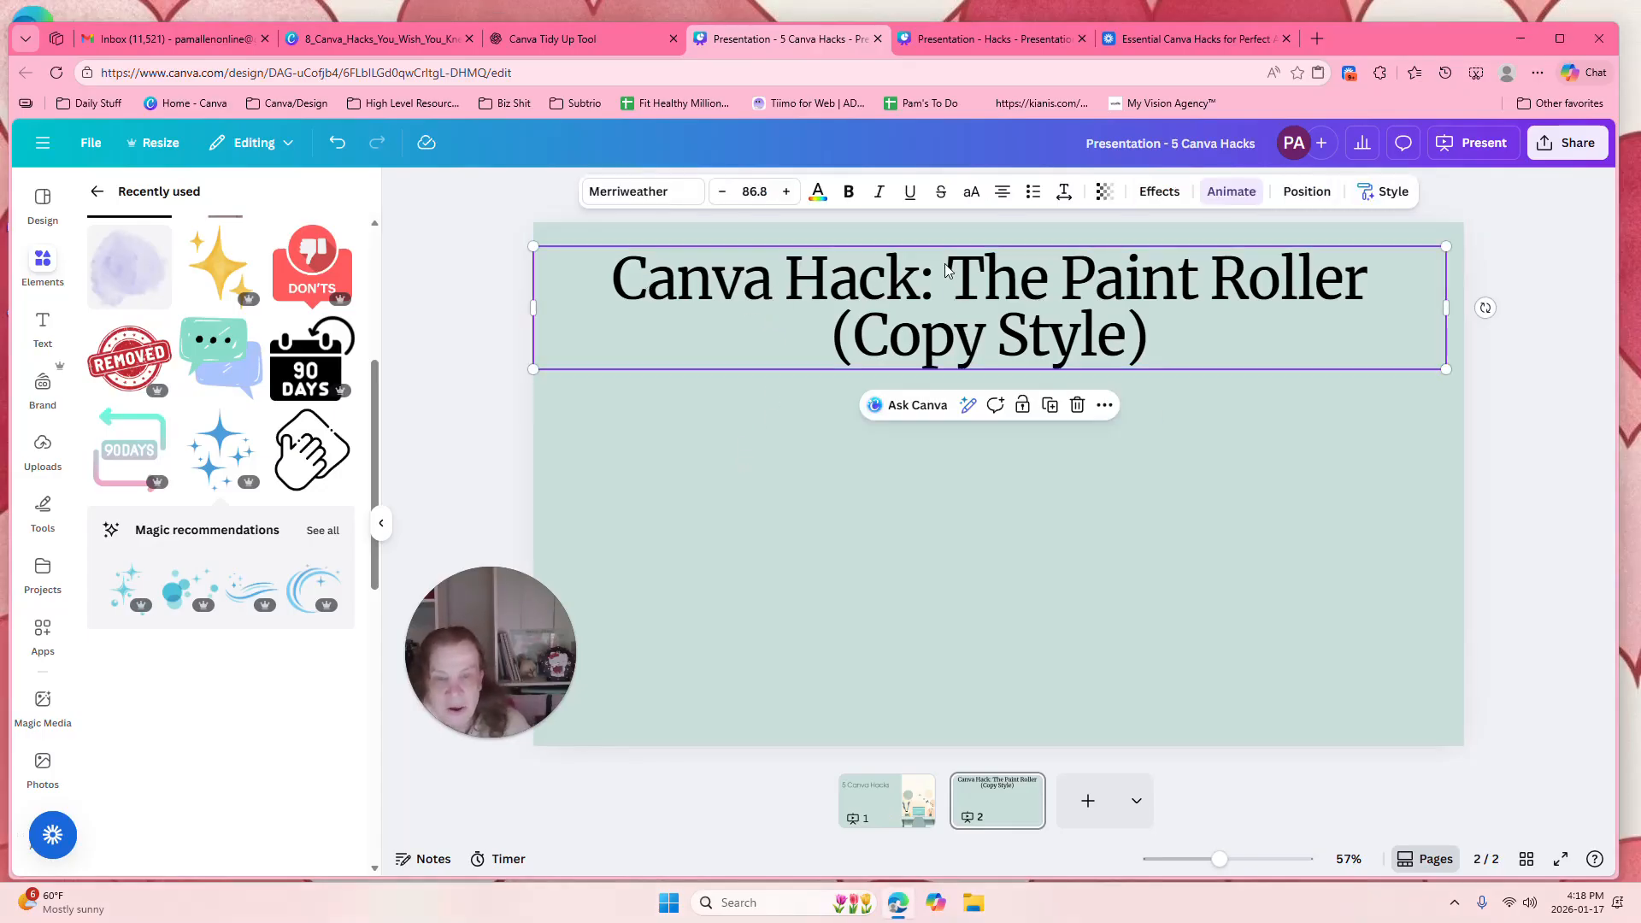
click(848, 192)
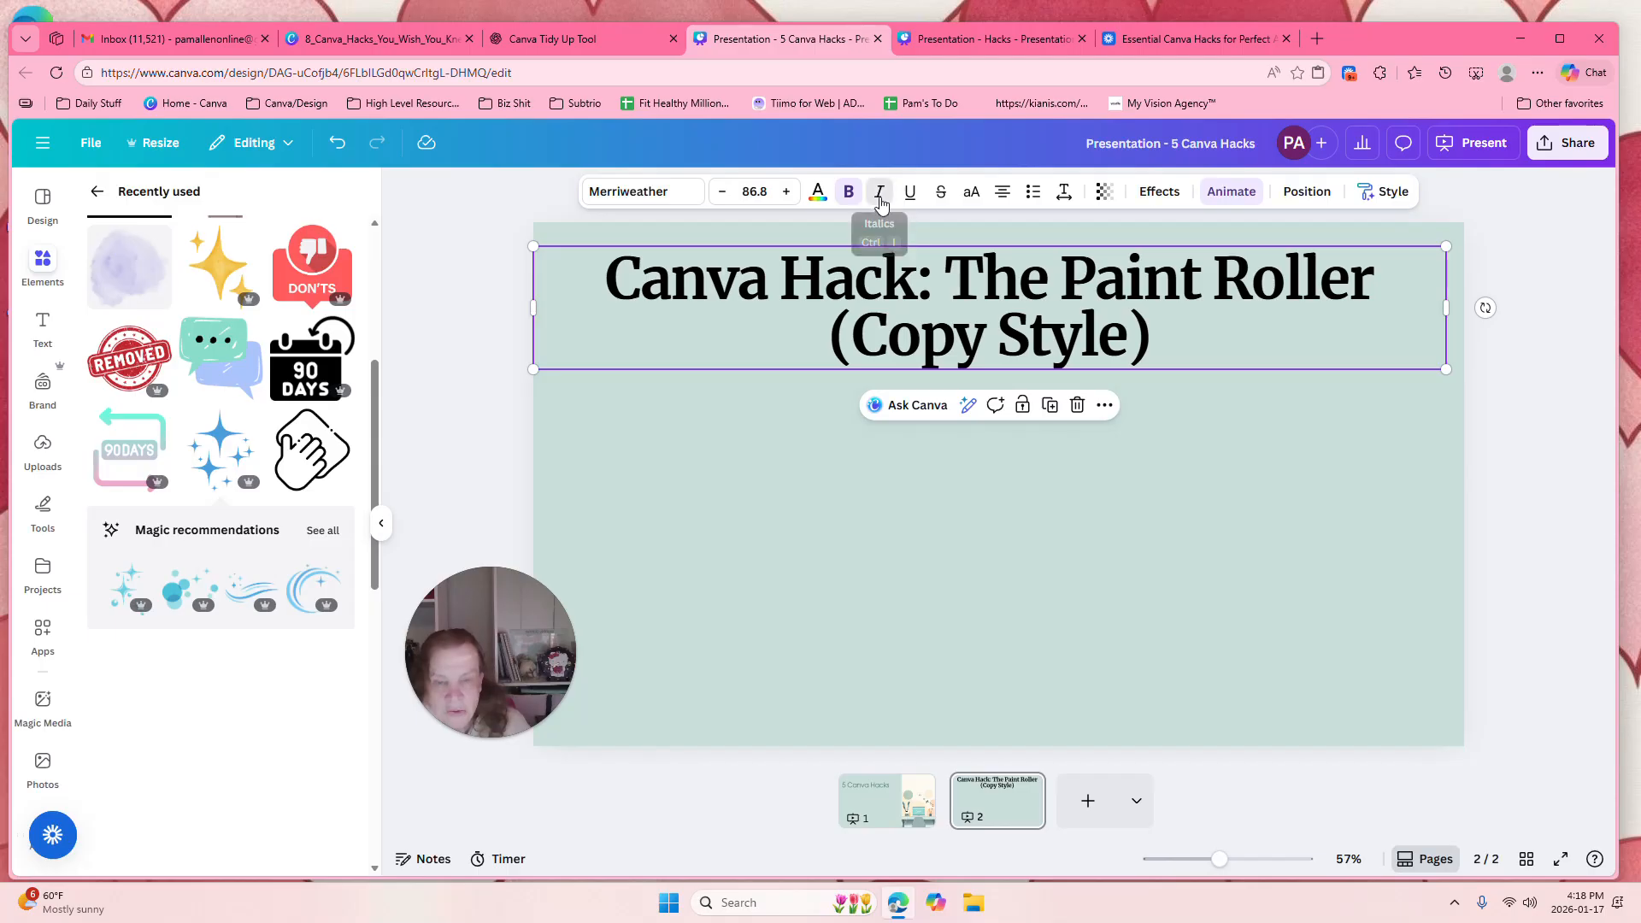
click(880, 193)
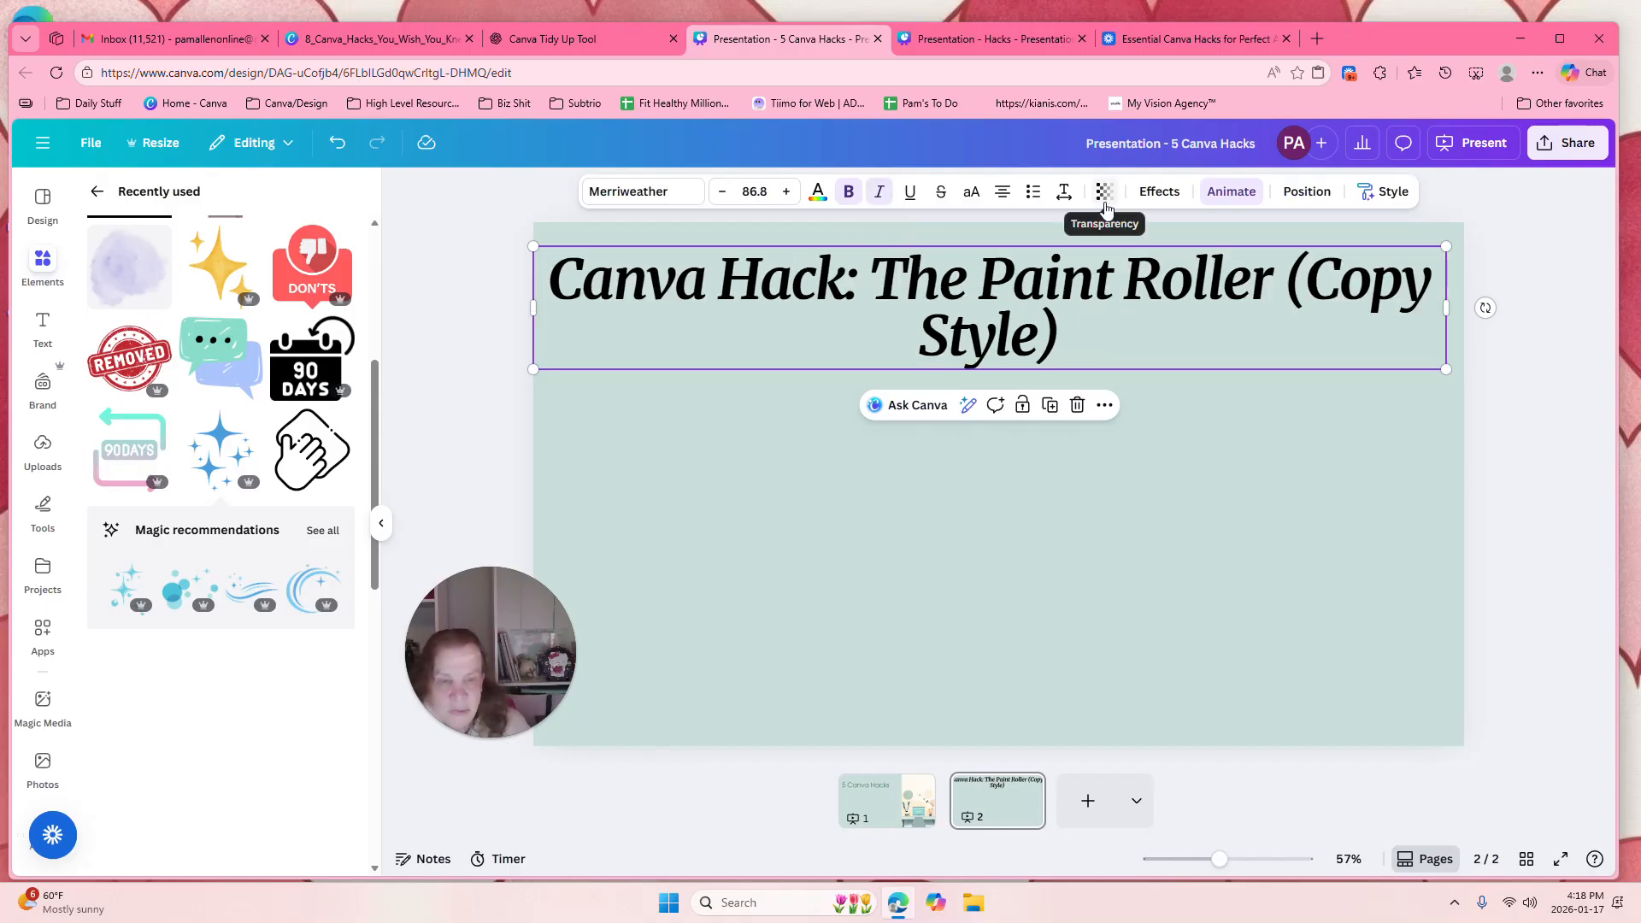
Apply the Outline text effect to the title and set the outline colour to the default solid yellow.
click(1156, 195)
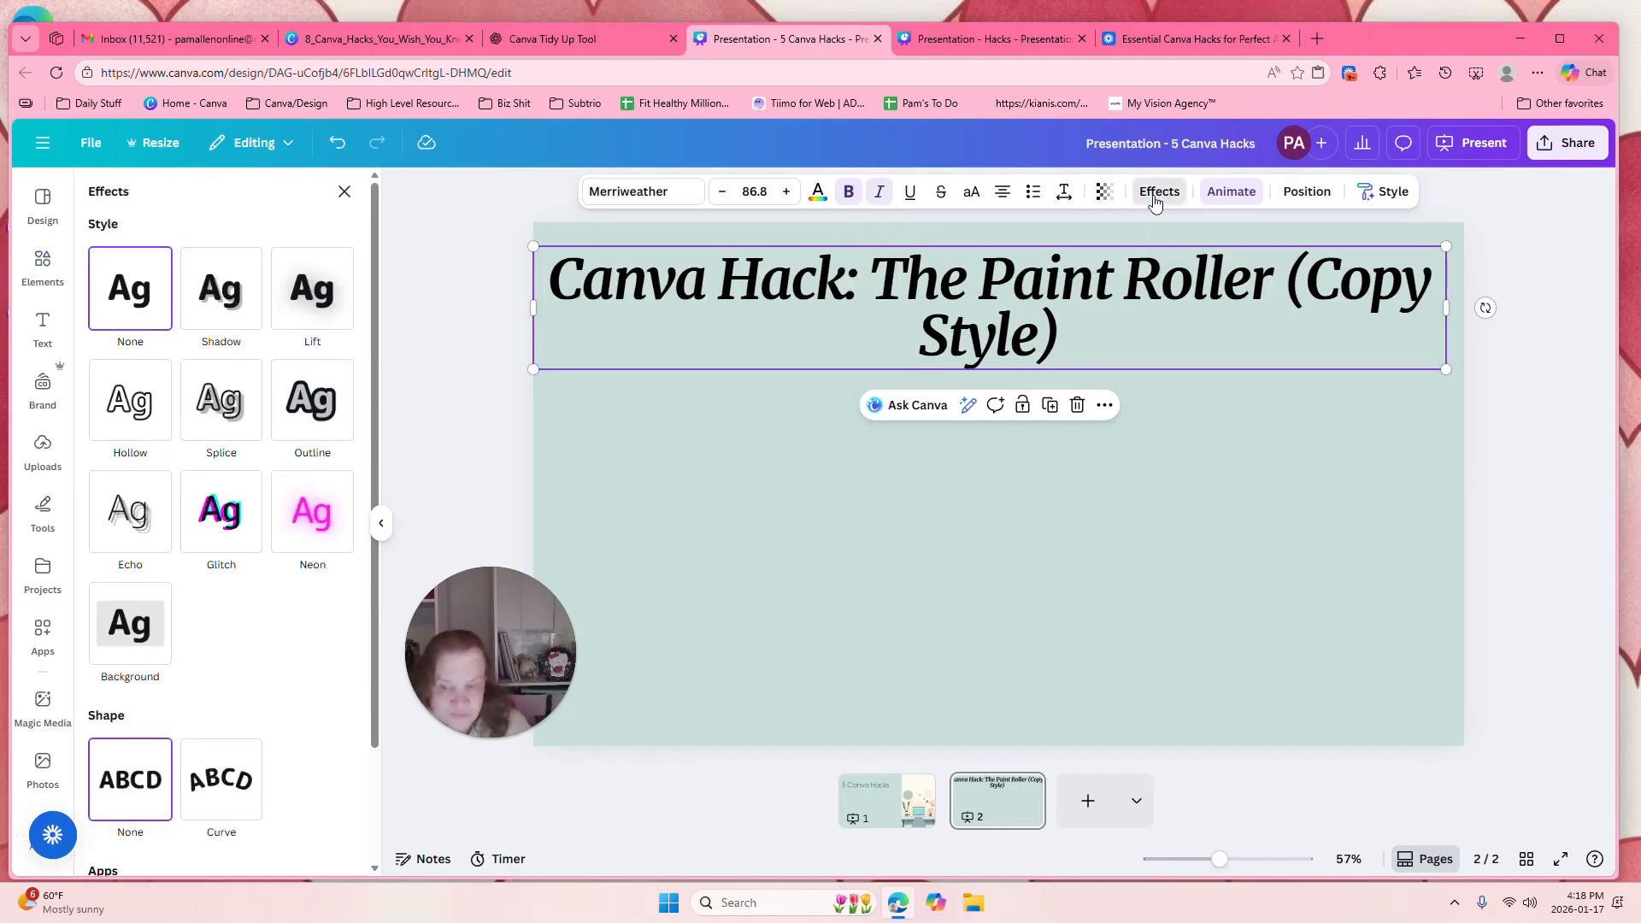
click(337, 423)
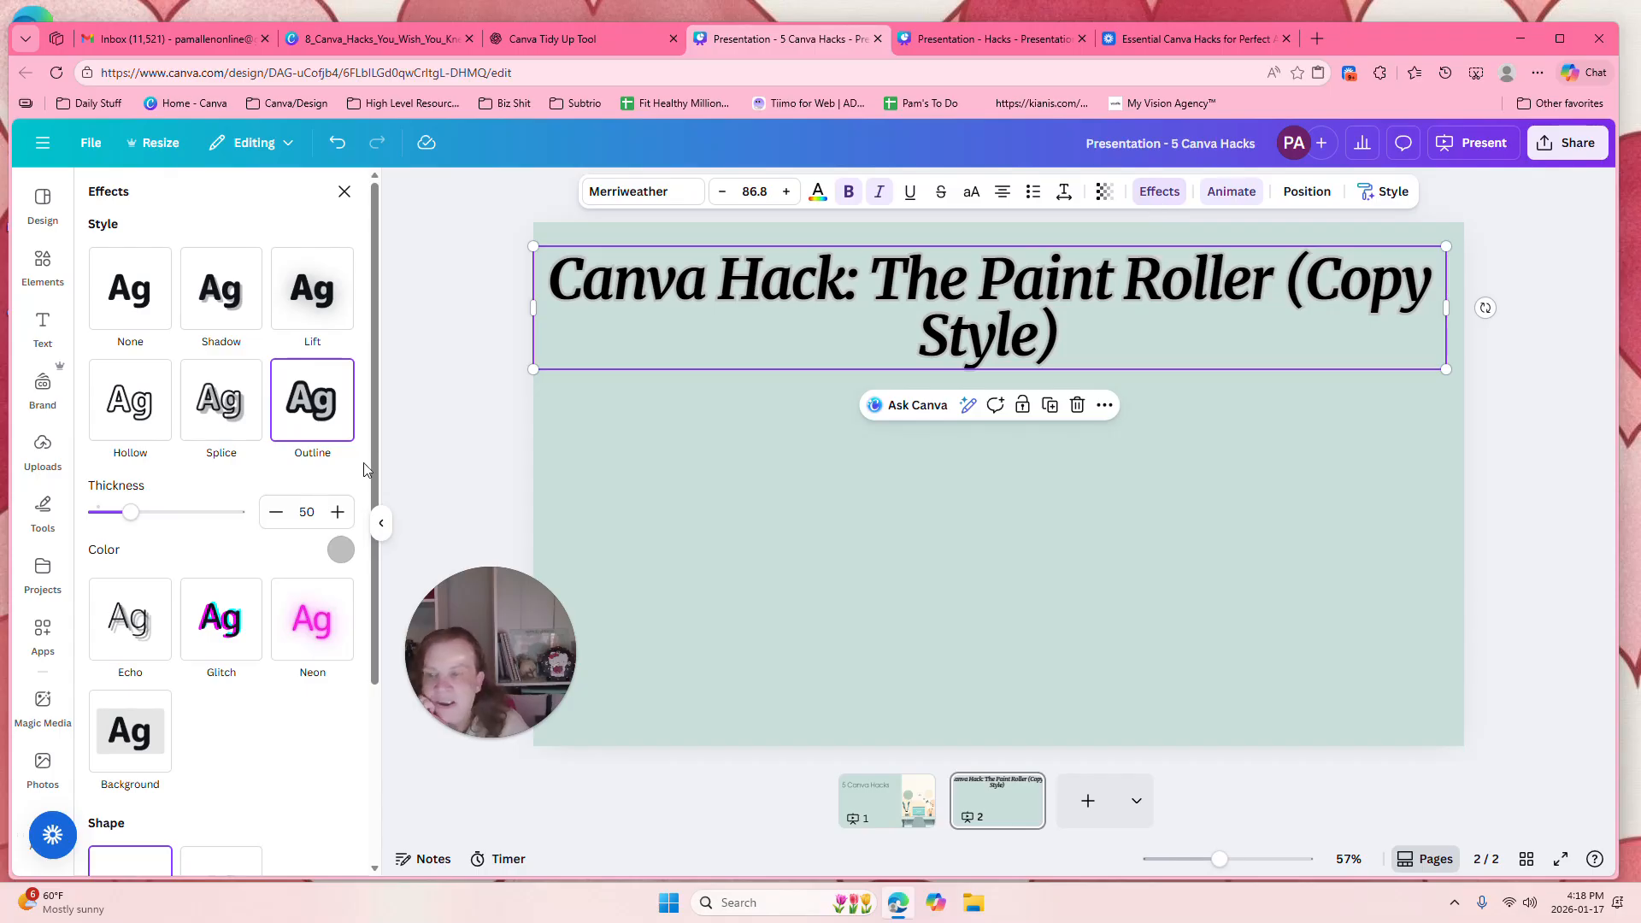
click(340, 550)
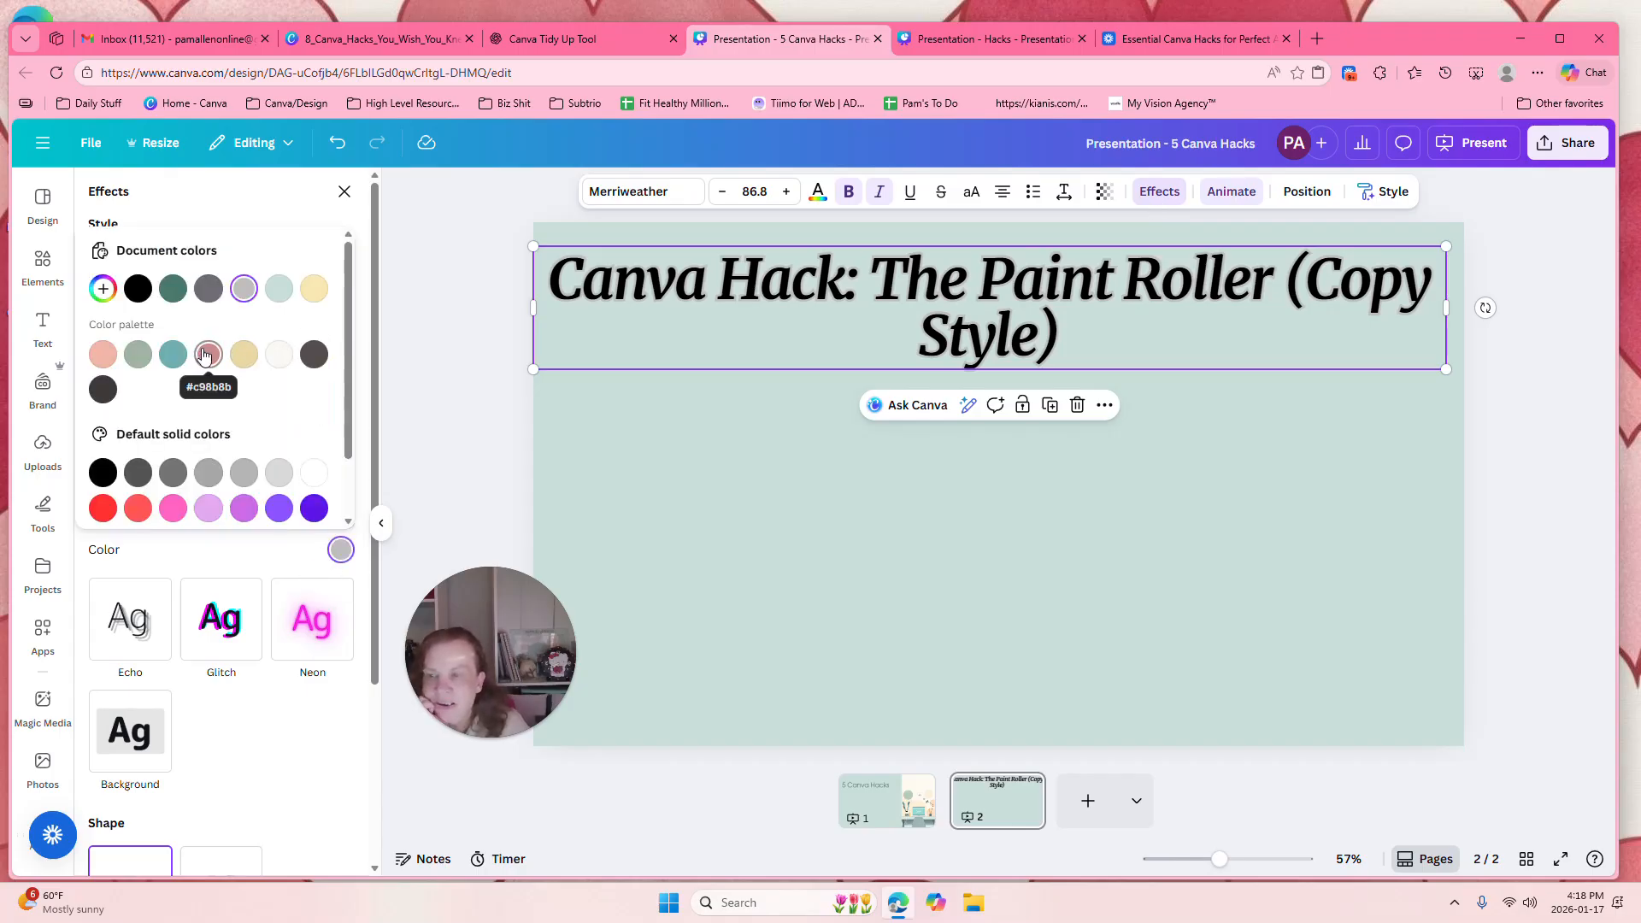
click(171, 354)
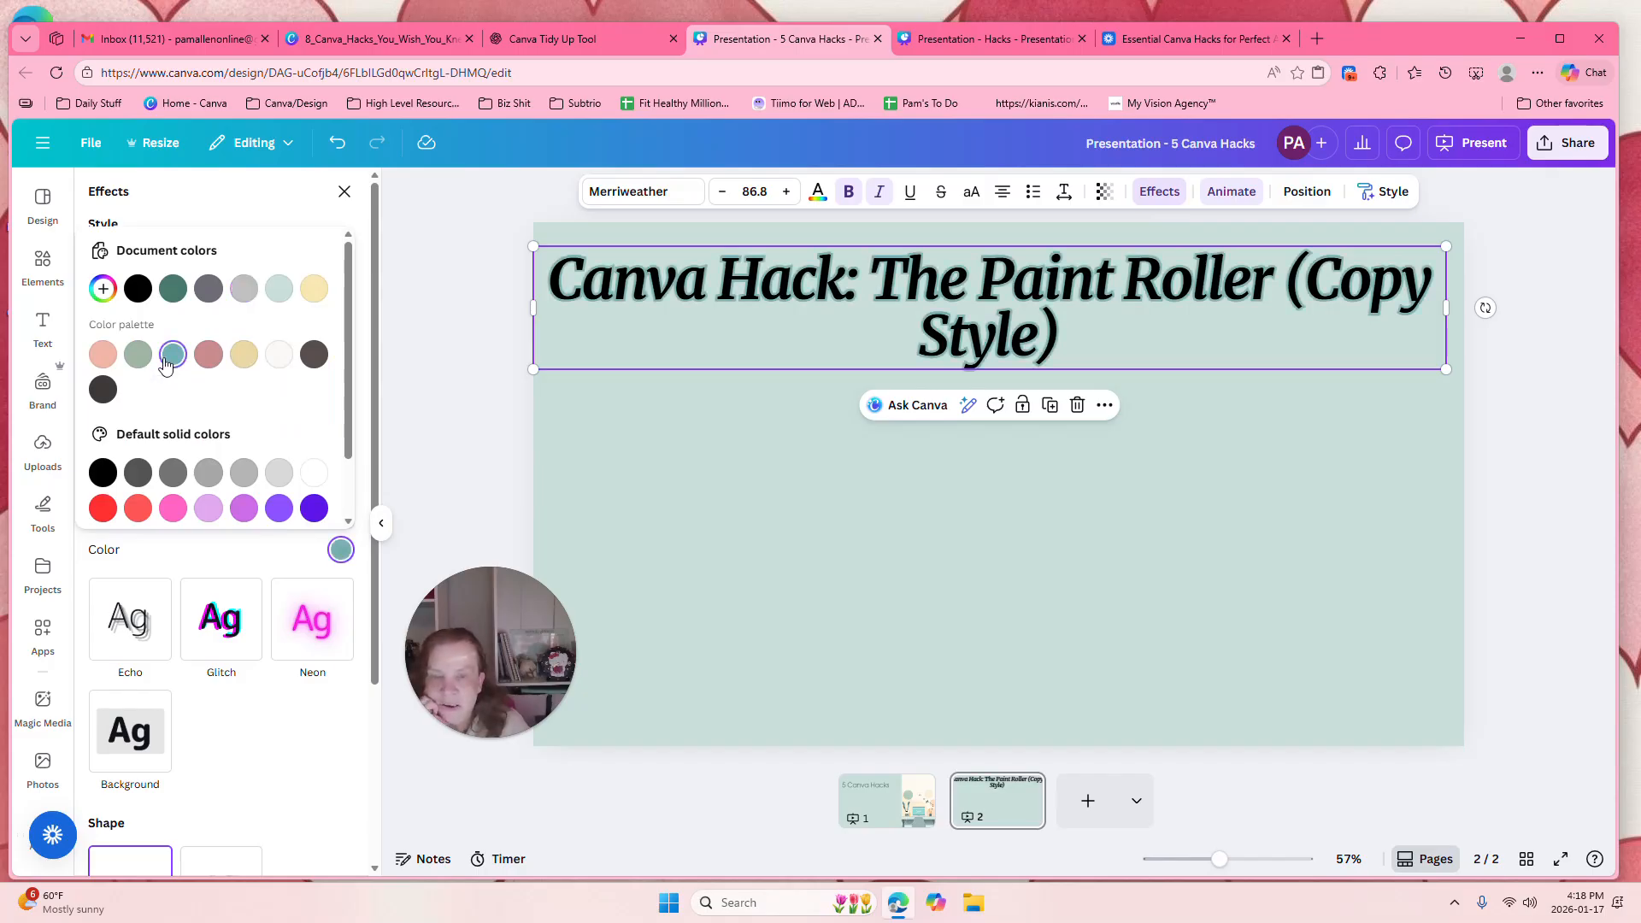
scroll(342, 342, down, 1)
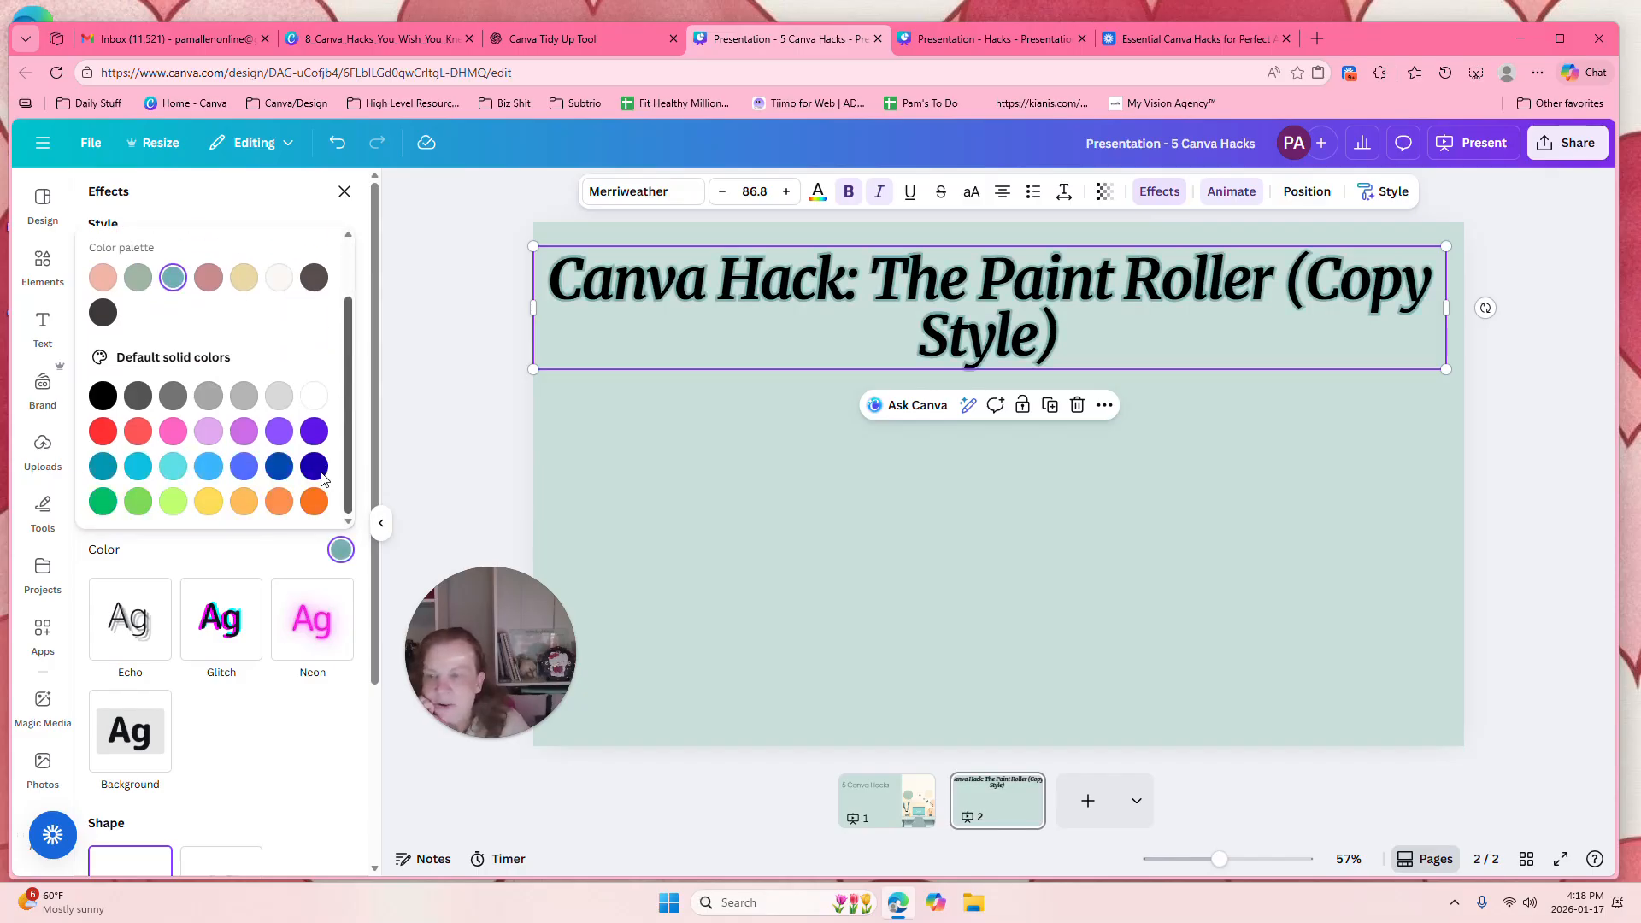
click(282, 431)
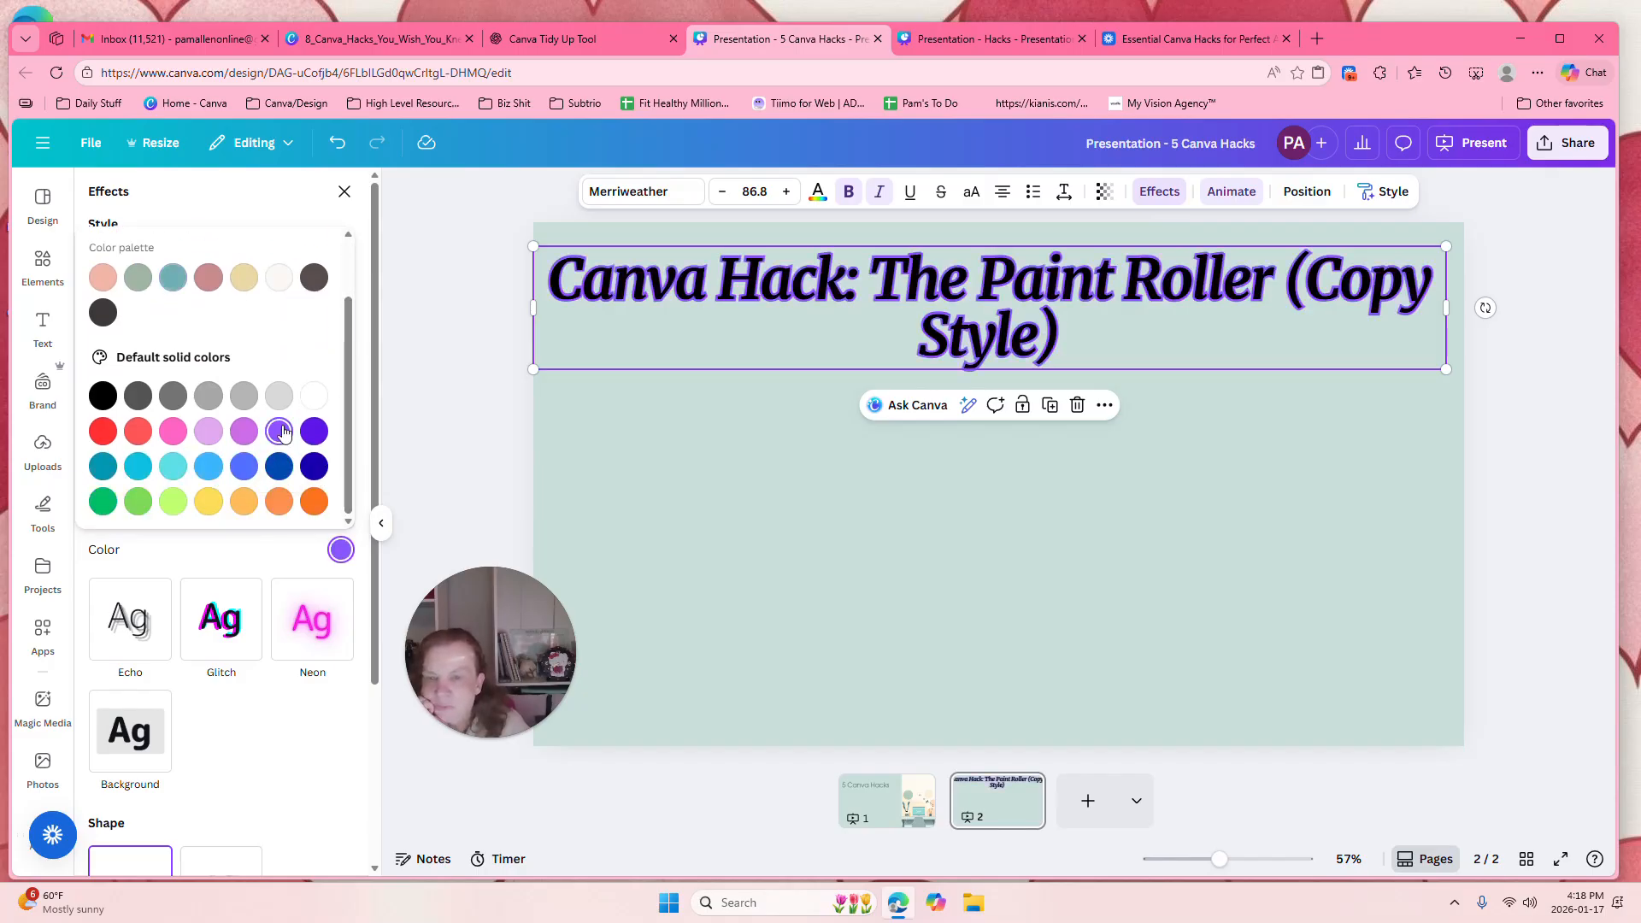
click(206, 506)
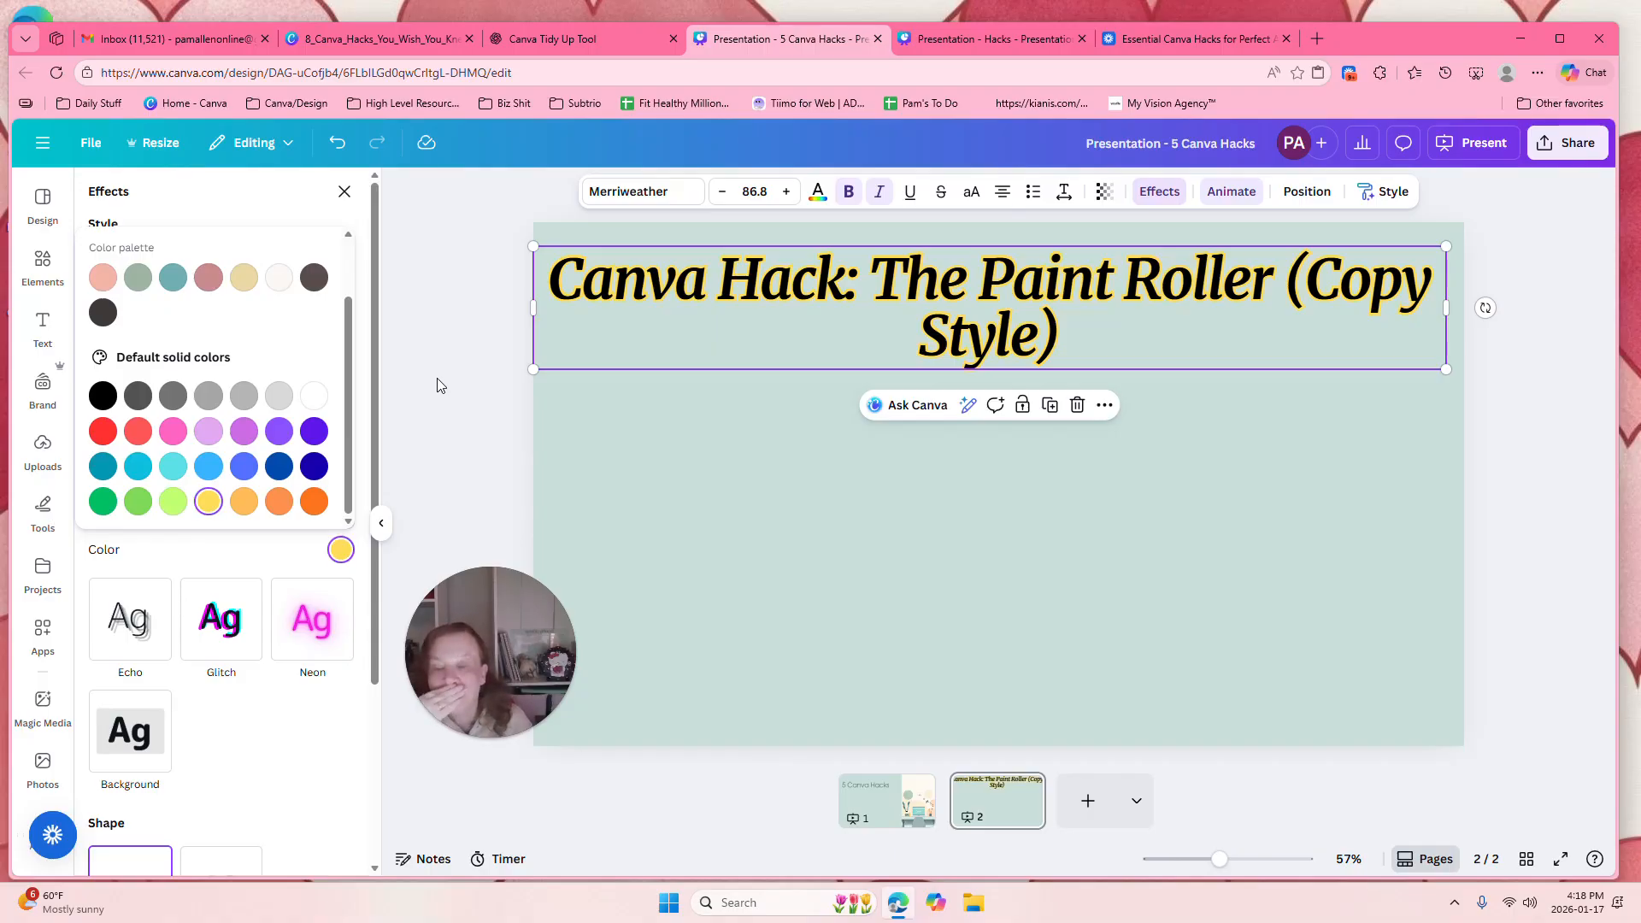
Change the title's font to Archivo Black from the popular fonts.
click(643, 192)
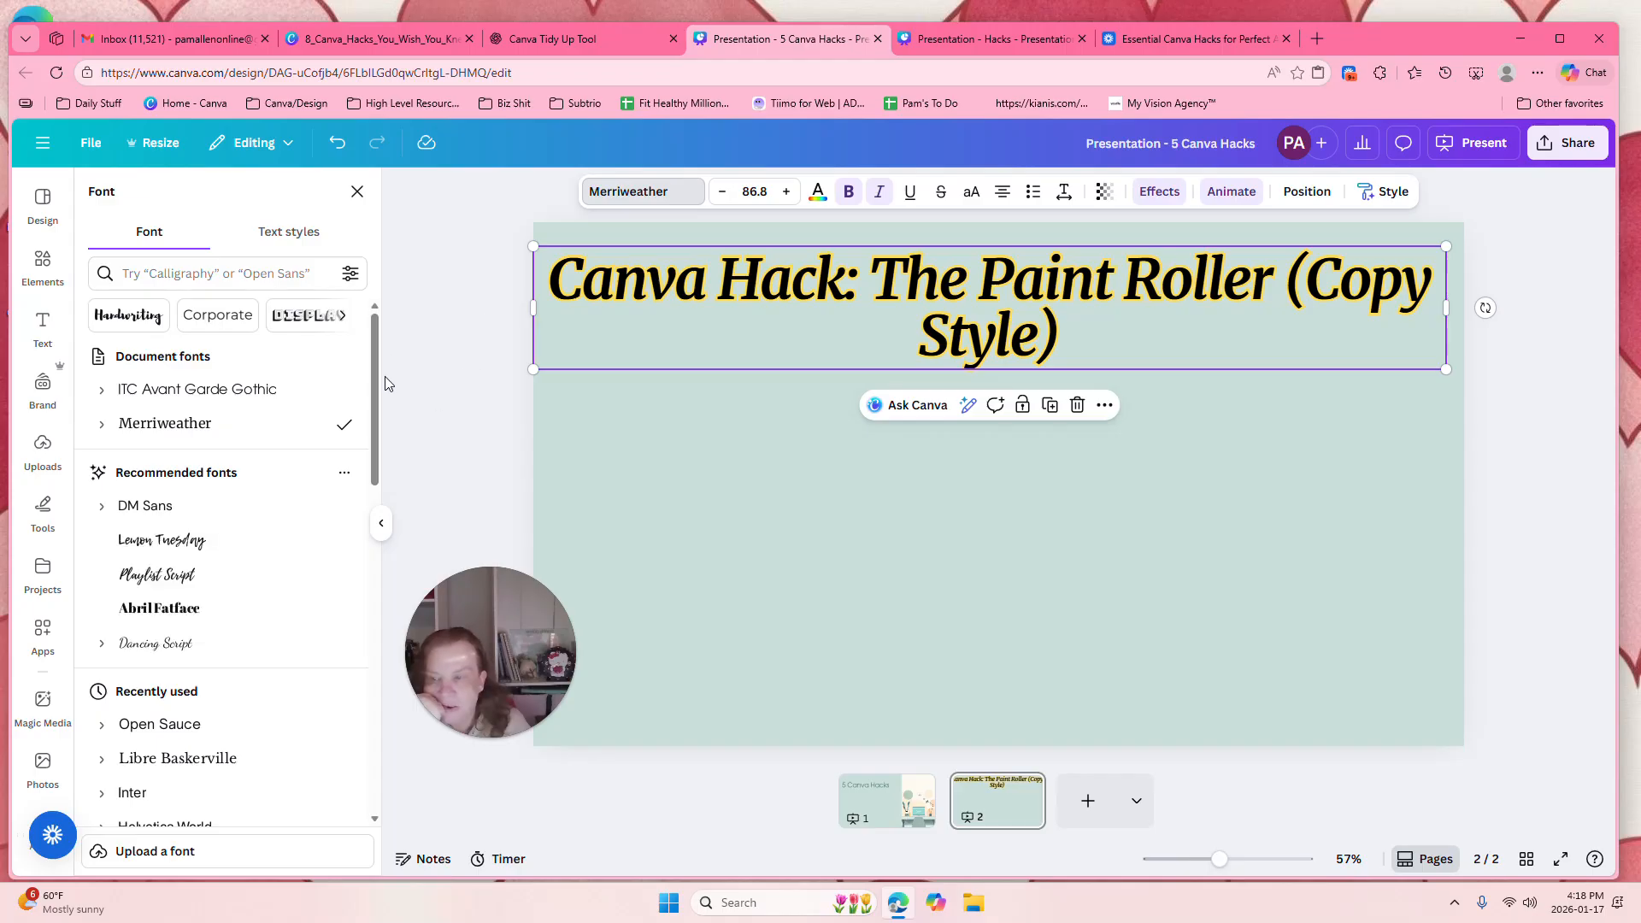
drag(376, 361, 356, 530)
scroll(356, 539, down, 4)
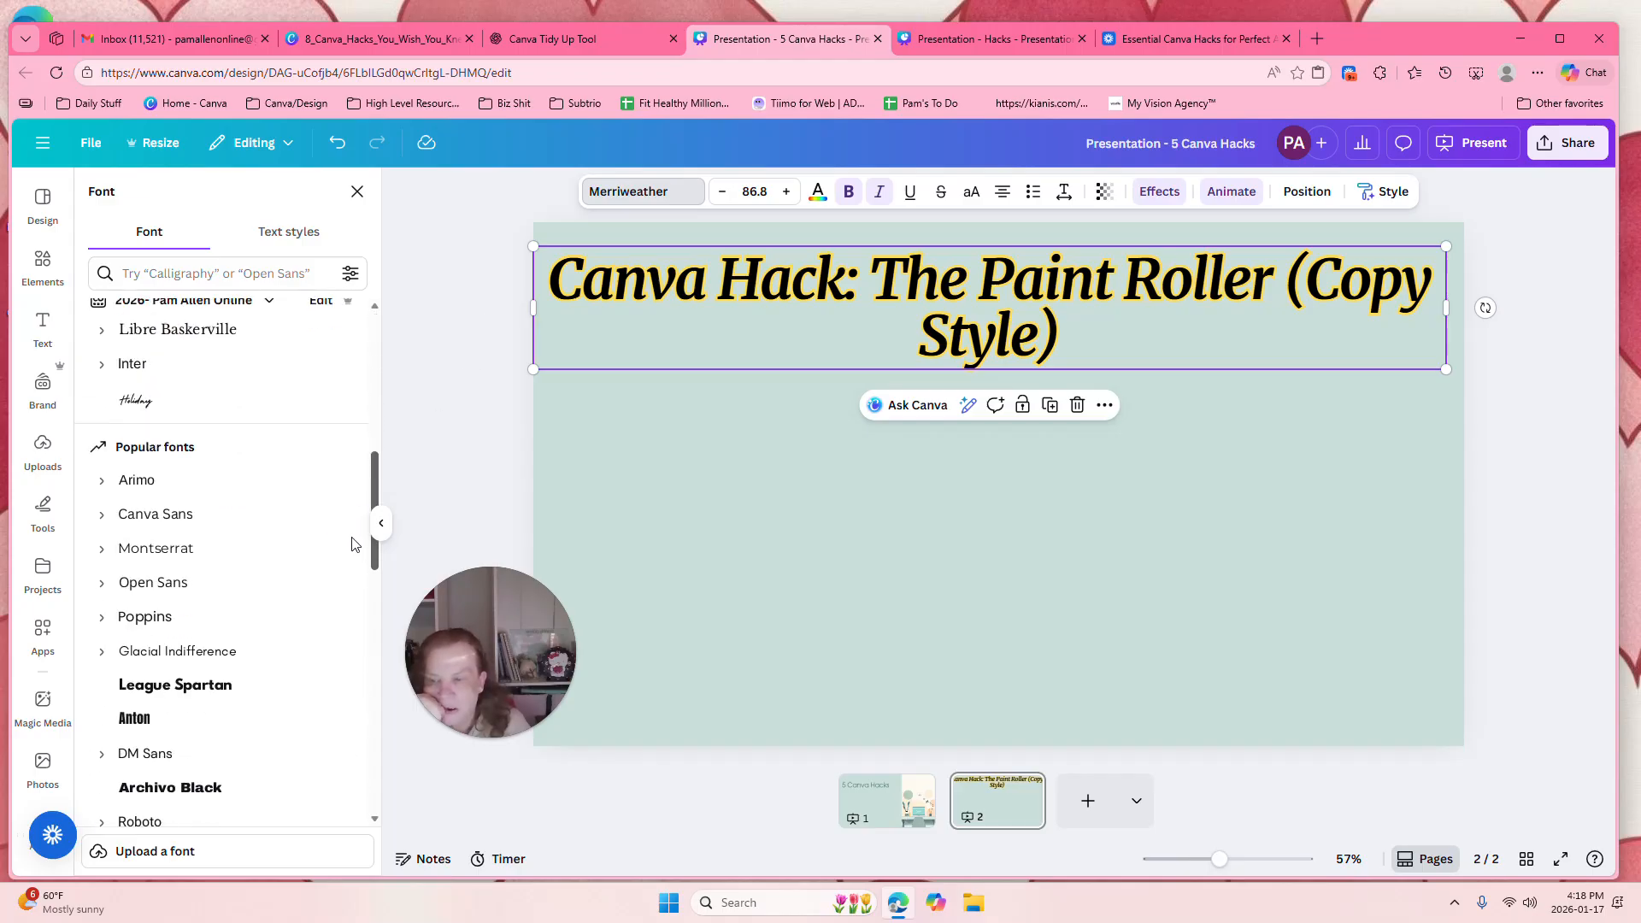
click(202, 612)
click(215, 511)
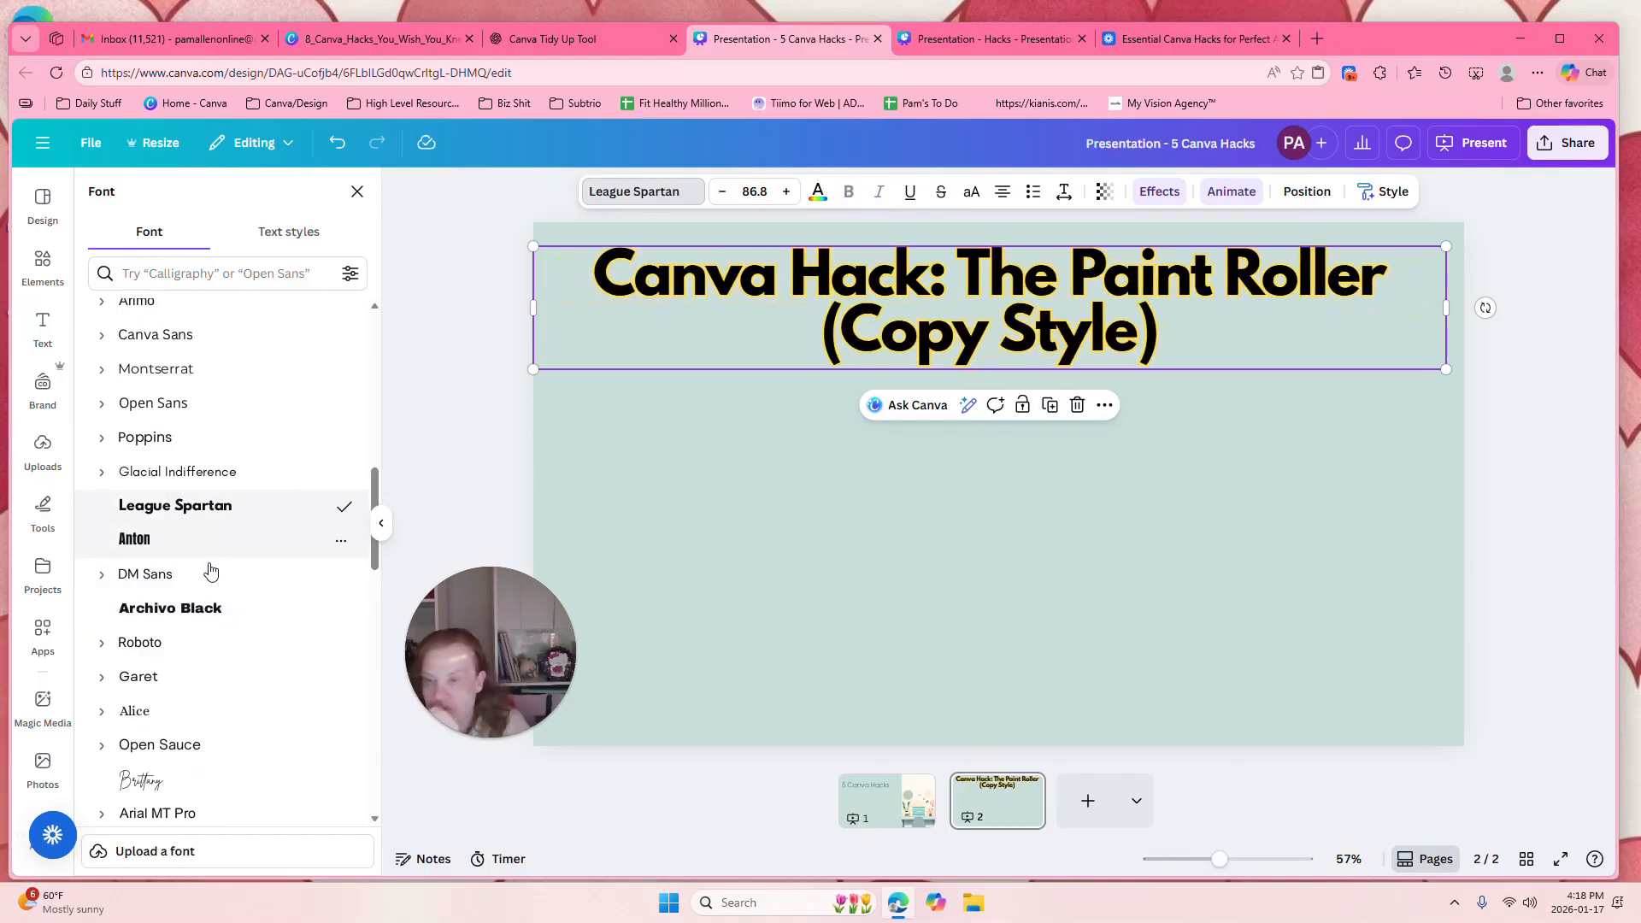
click(209, 609)
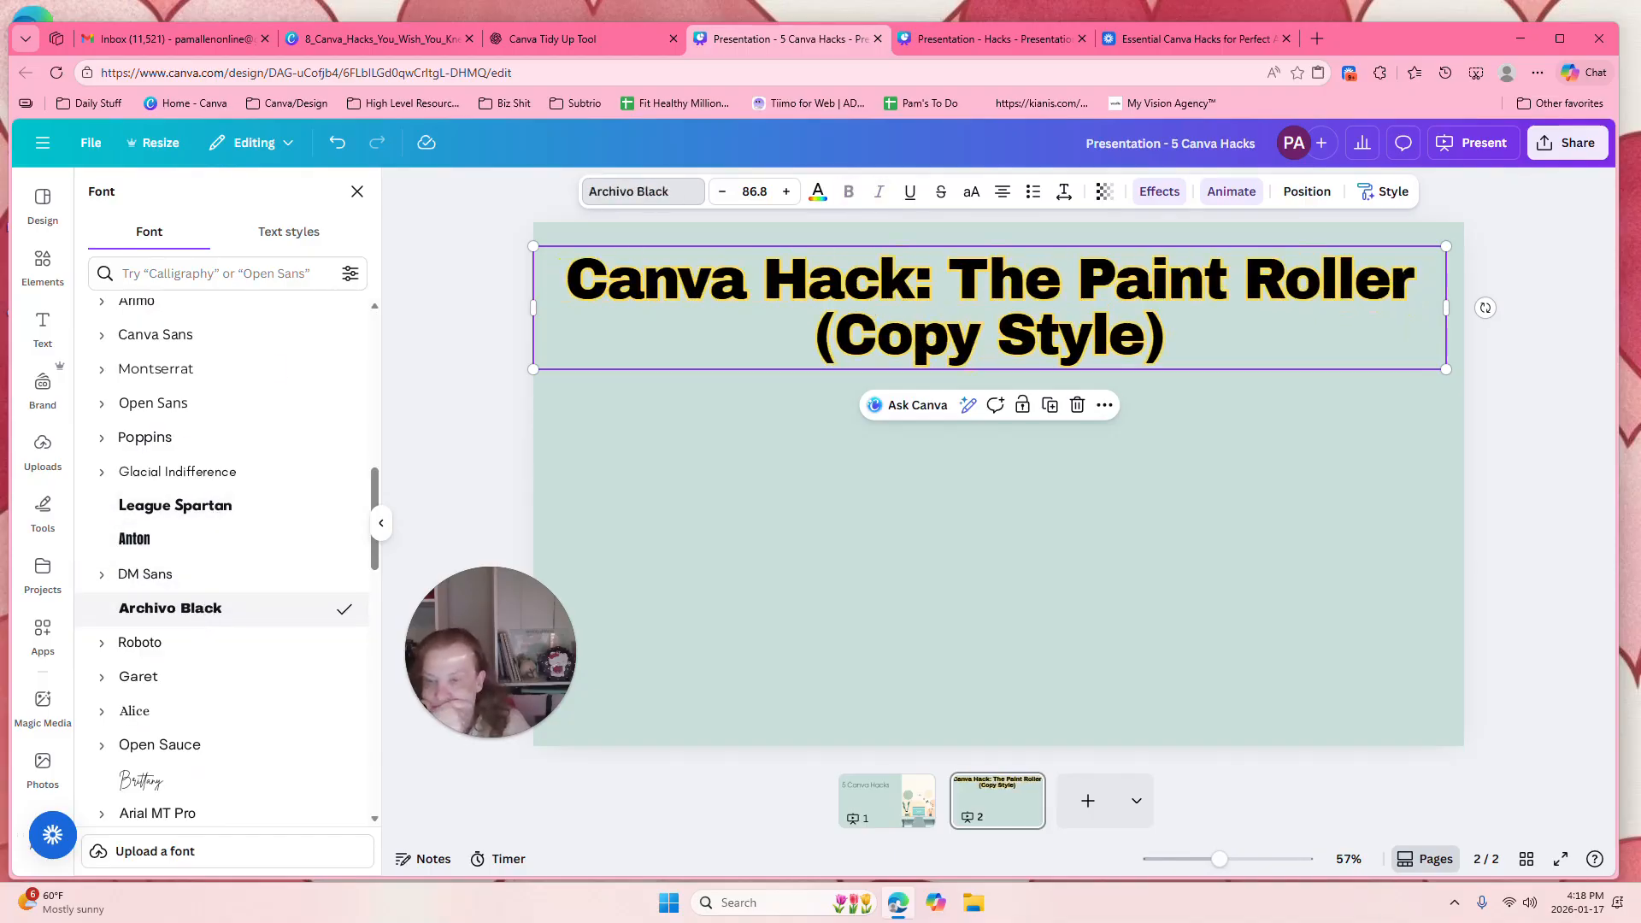
Increase the title's outline thickness to 137.
click(1160, 192)
drag(154, 330, 195, 333)
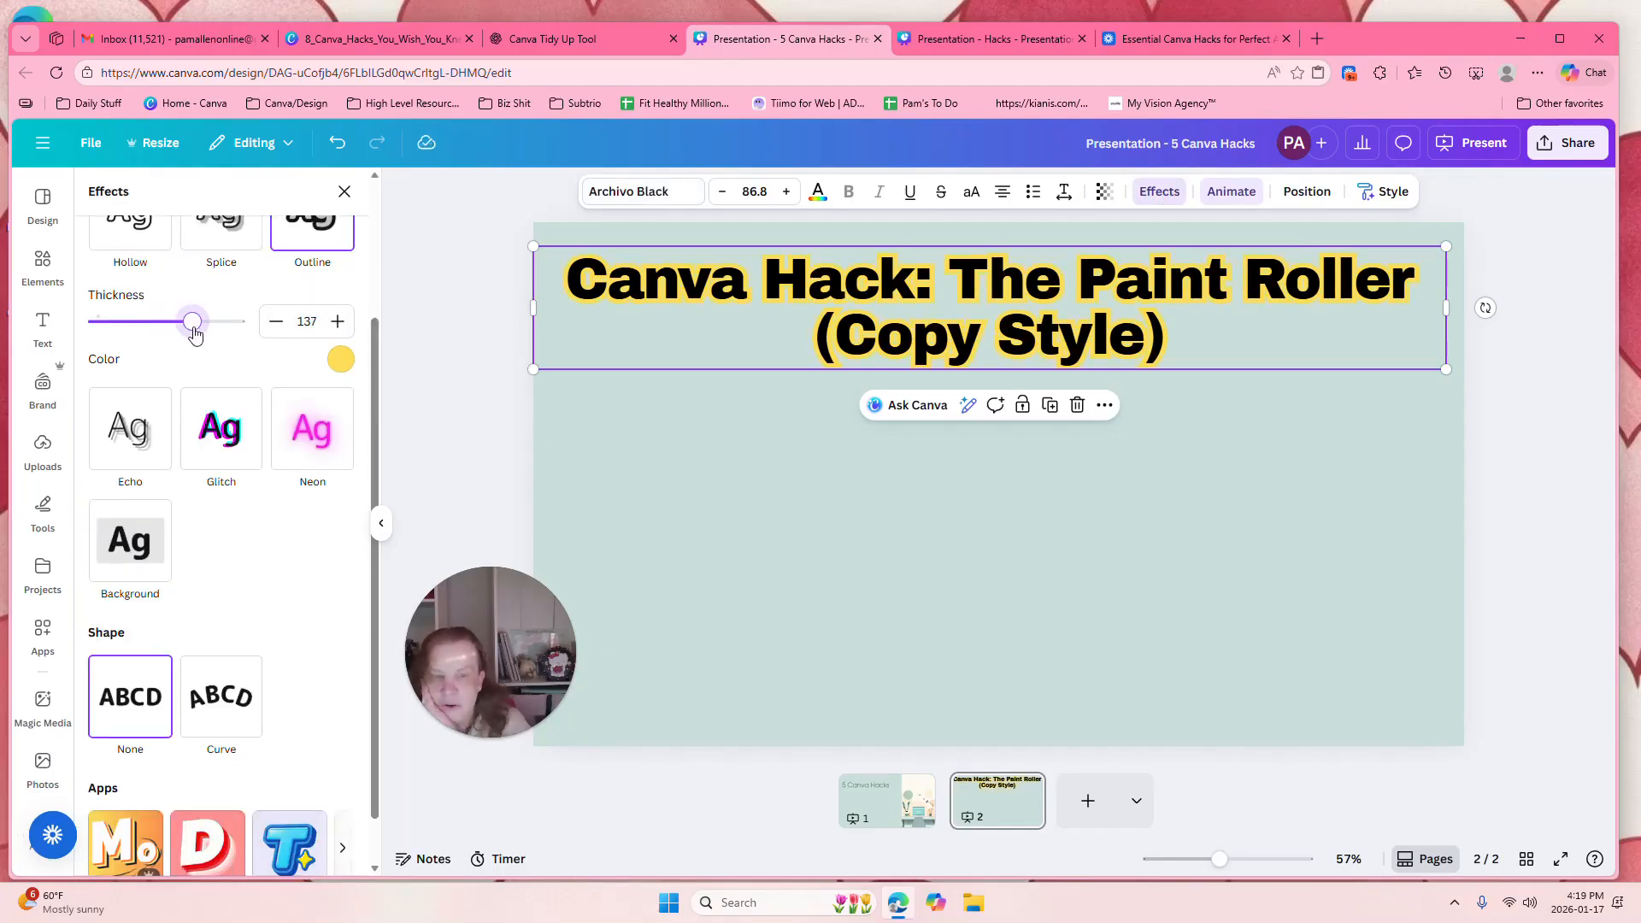
click(884, 558)
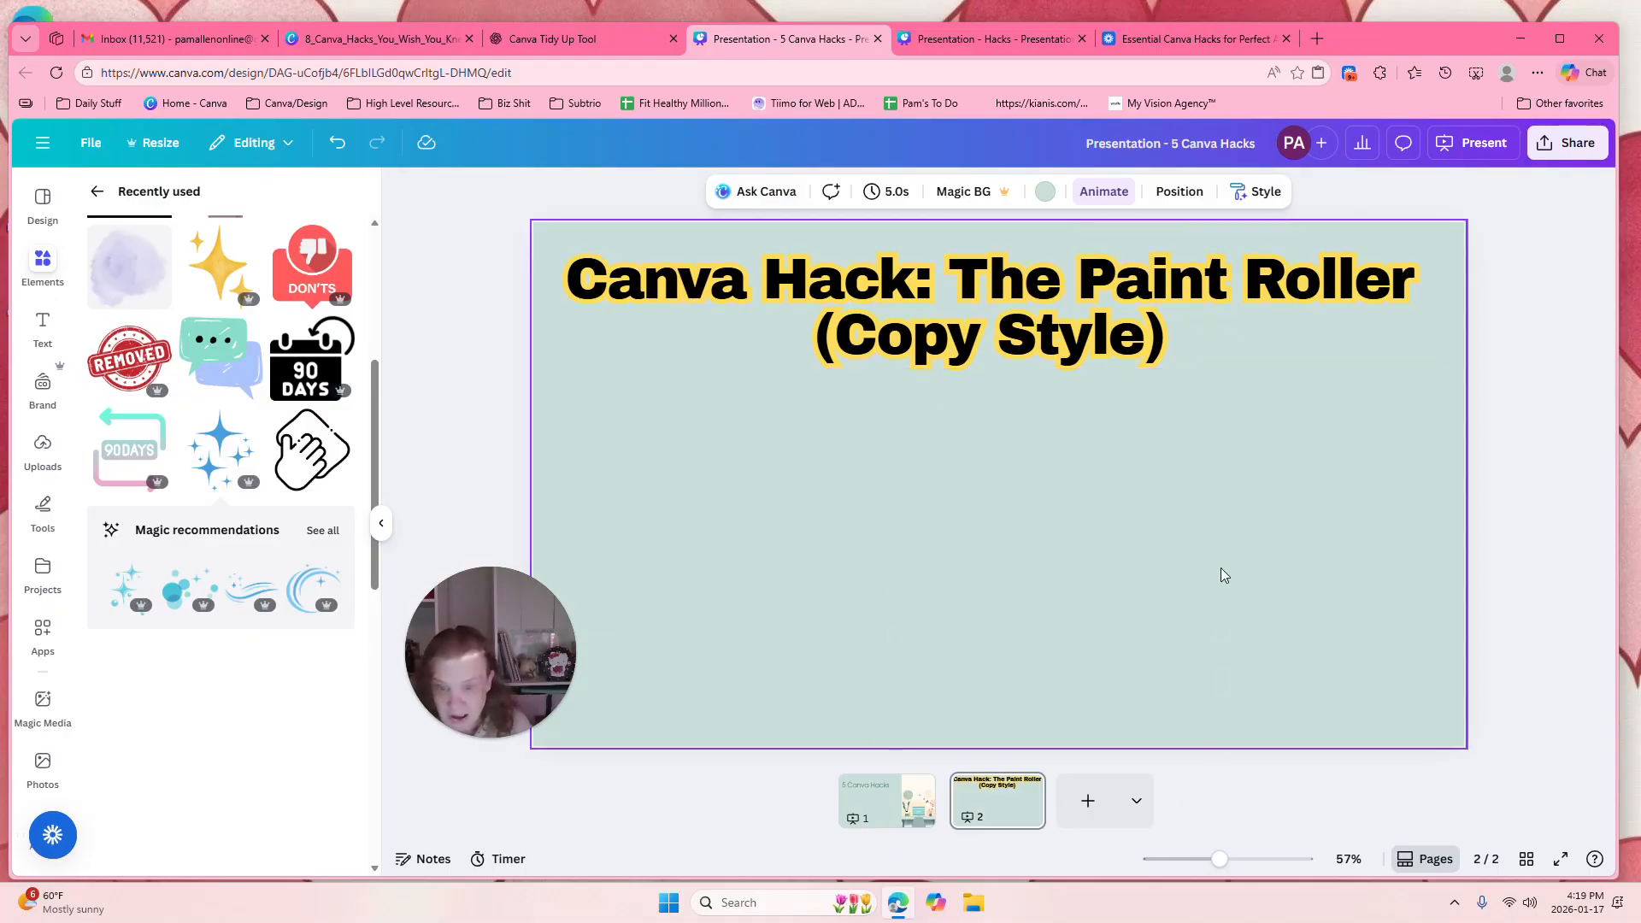
Add a blank page after the title page and duplicate the "5 Canva Hacks" first page.
click(1082, 318)
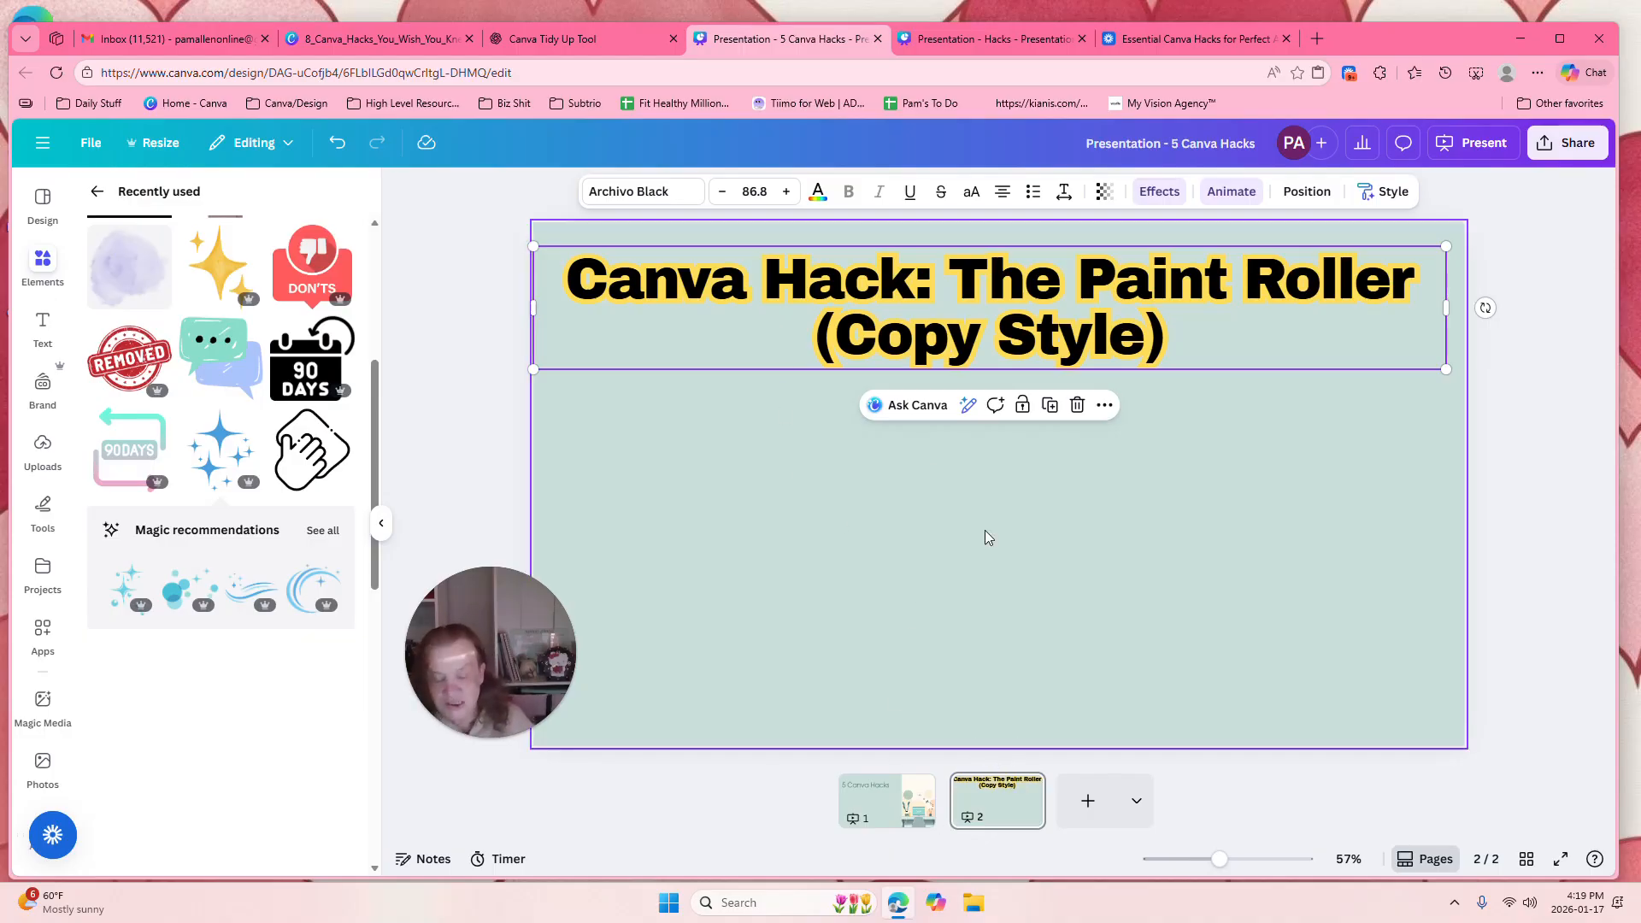
click(1086, 799)
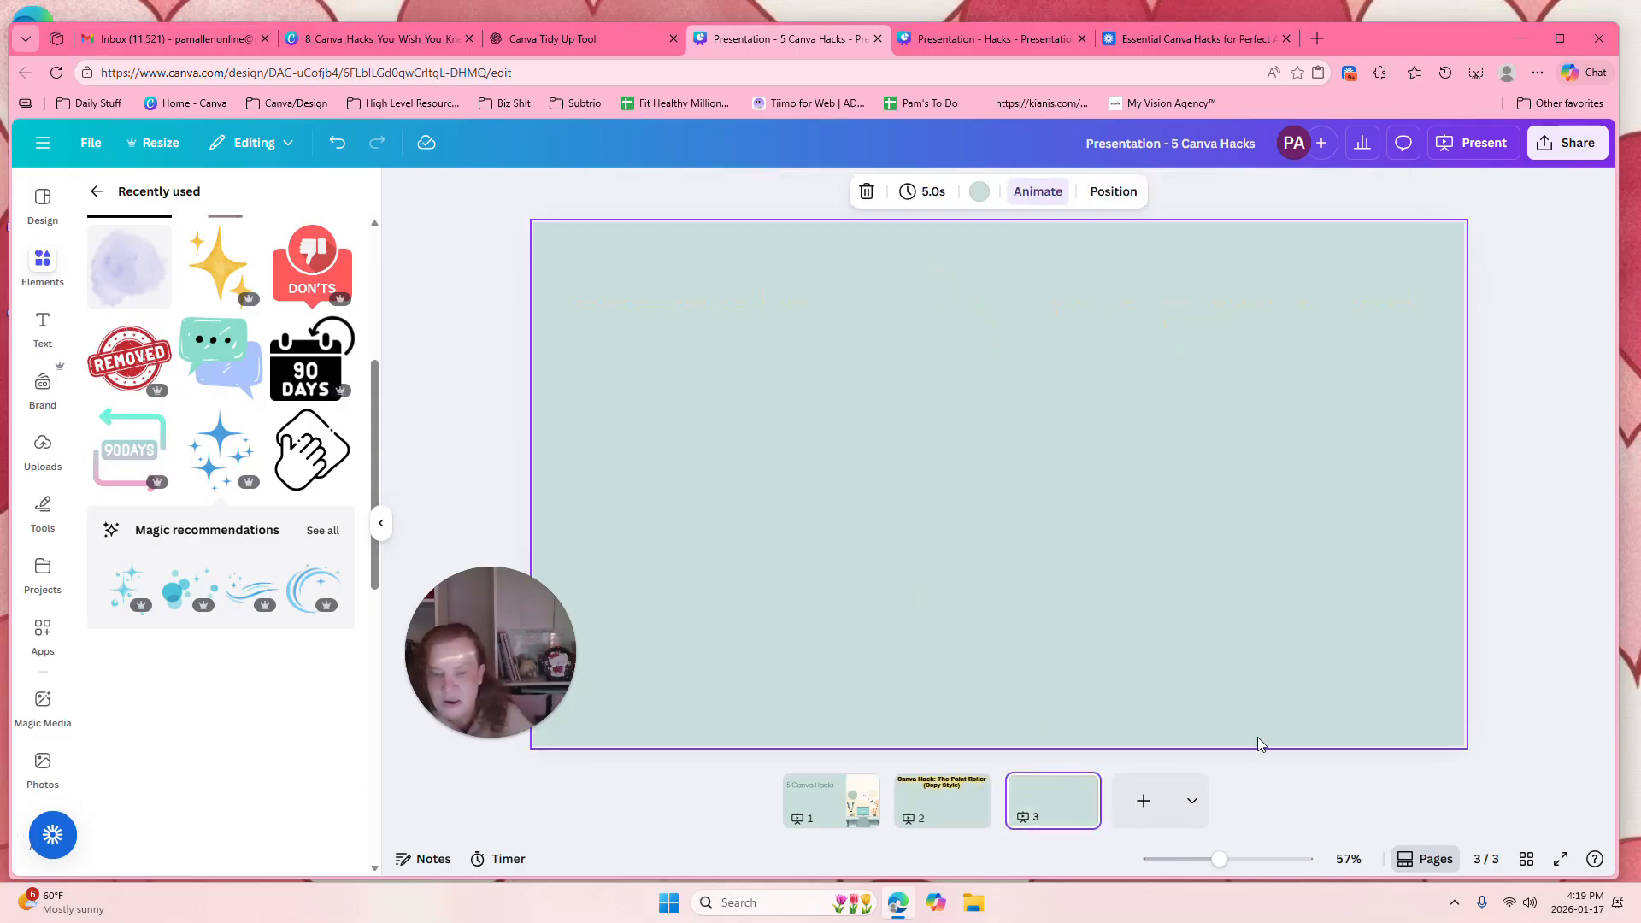
click(858, 800)
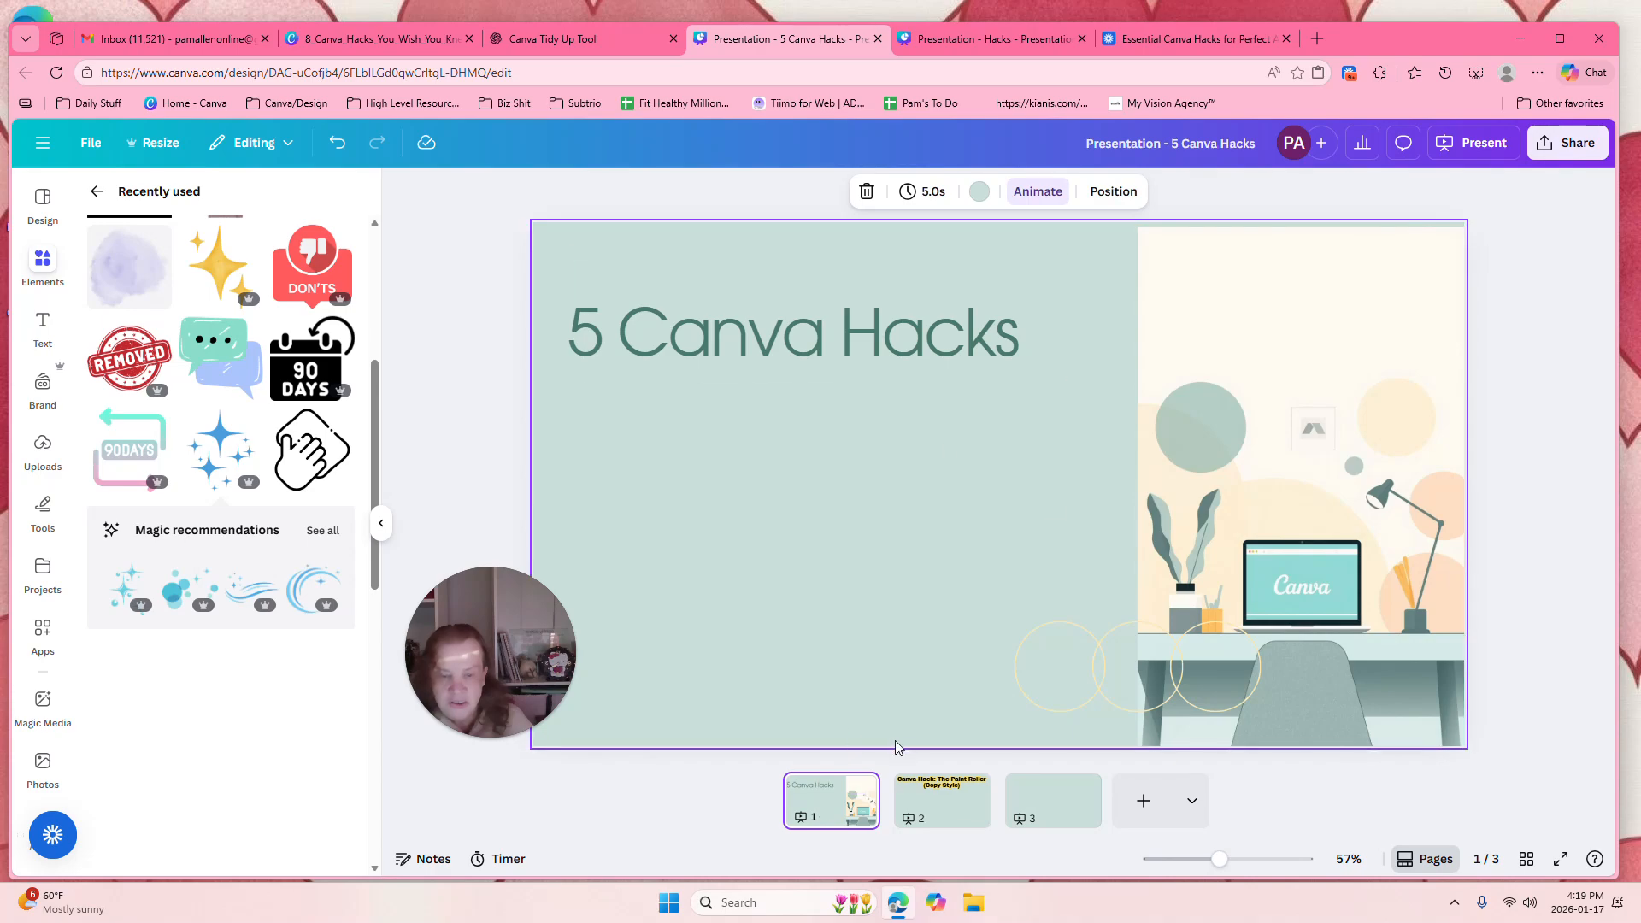
click(859, 787)
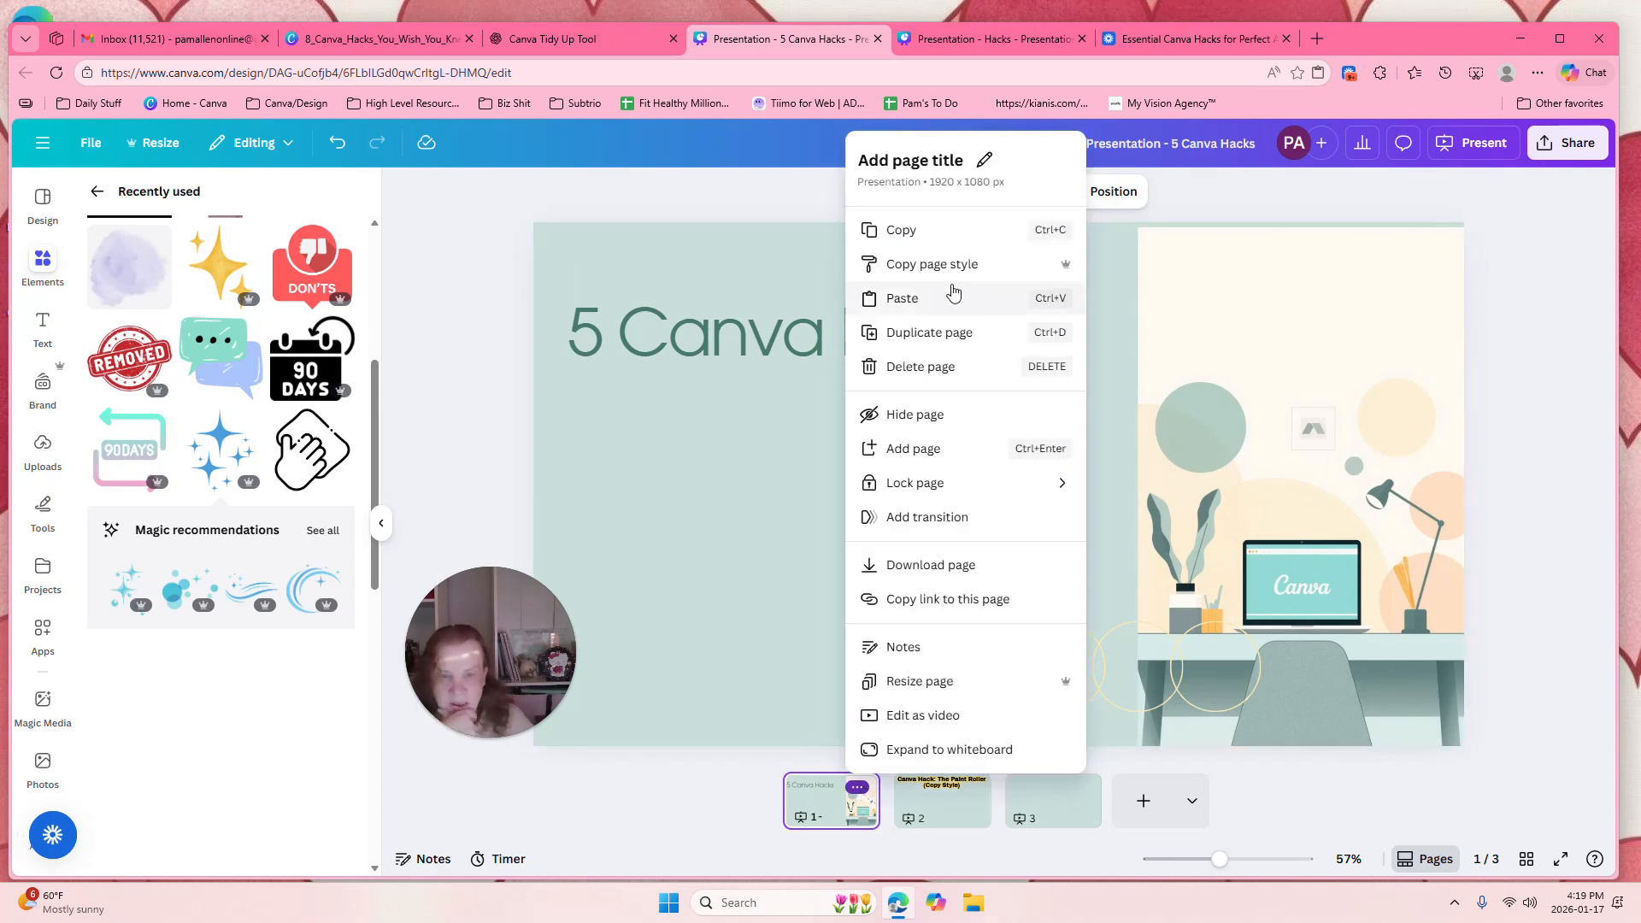
click(943, 342)
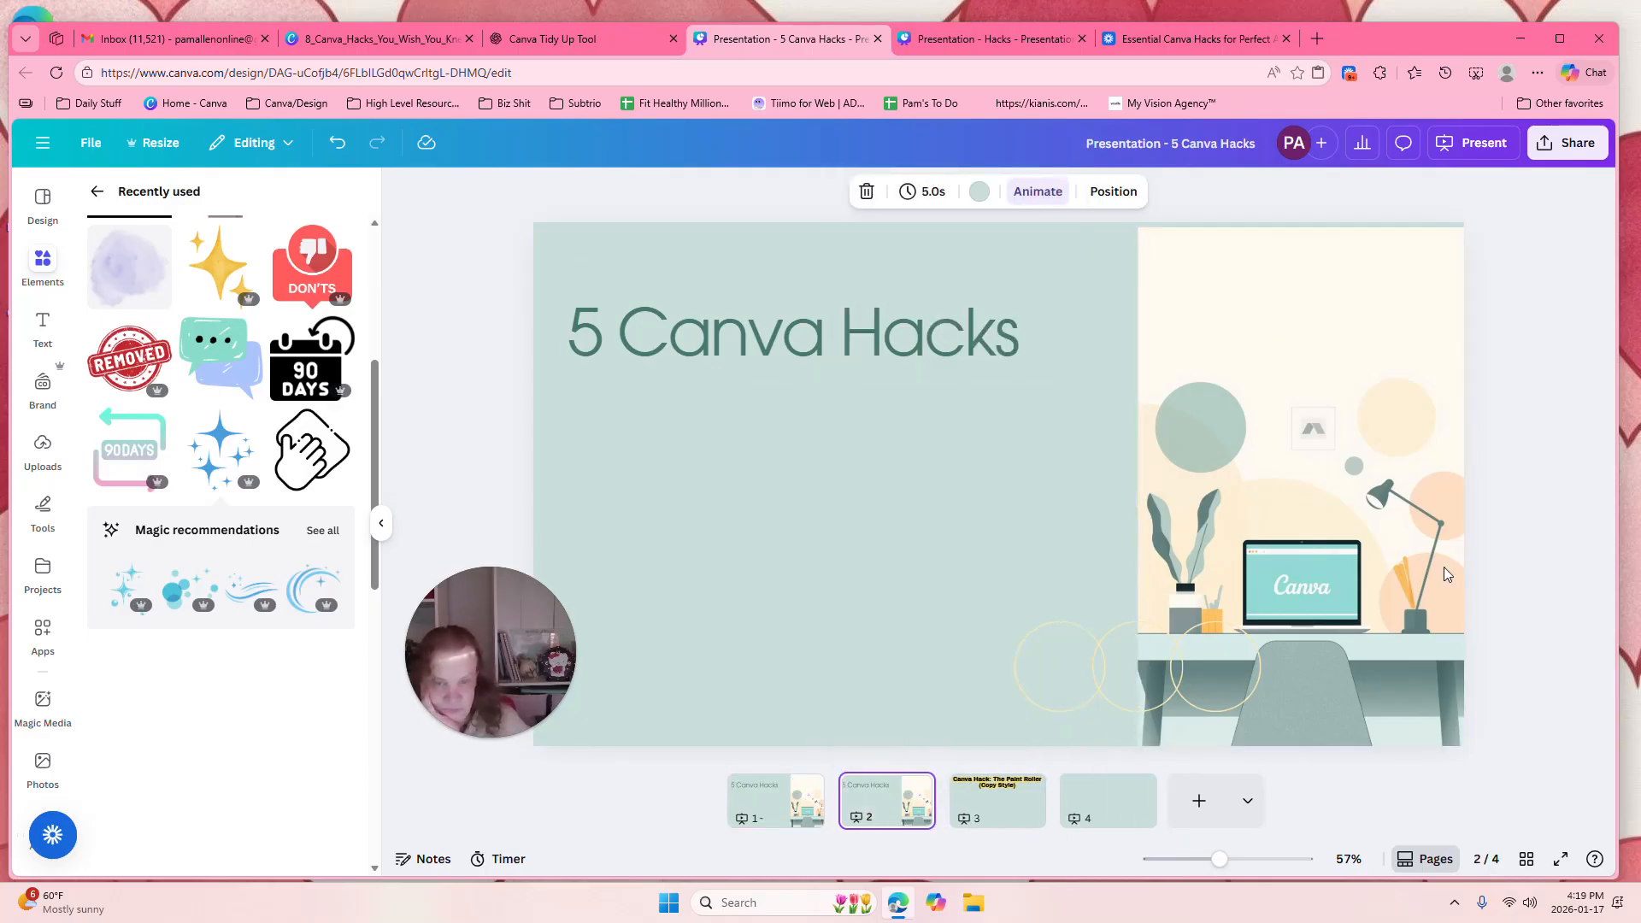
Copy the style of the Paint Roller title on page 3 and apply it to the "5 Canva Hacks" heading on page 2.
click(984, 823)
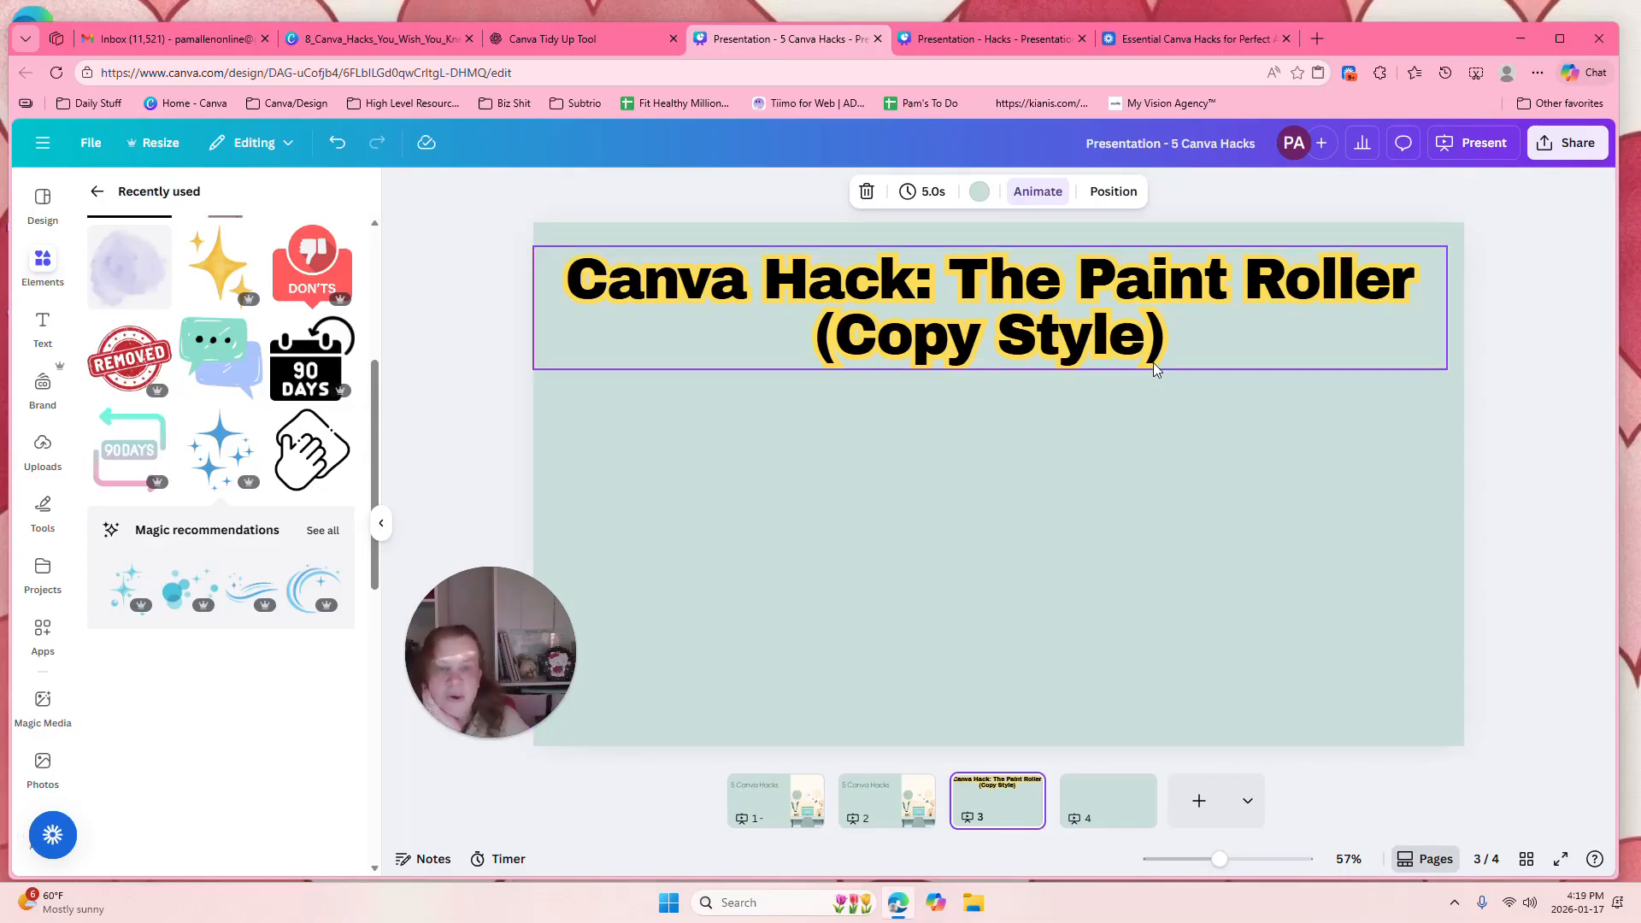
click(1314, 516)
click(1300, 289)
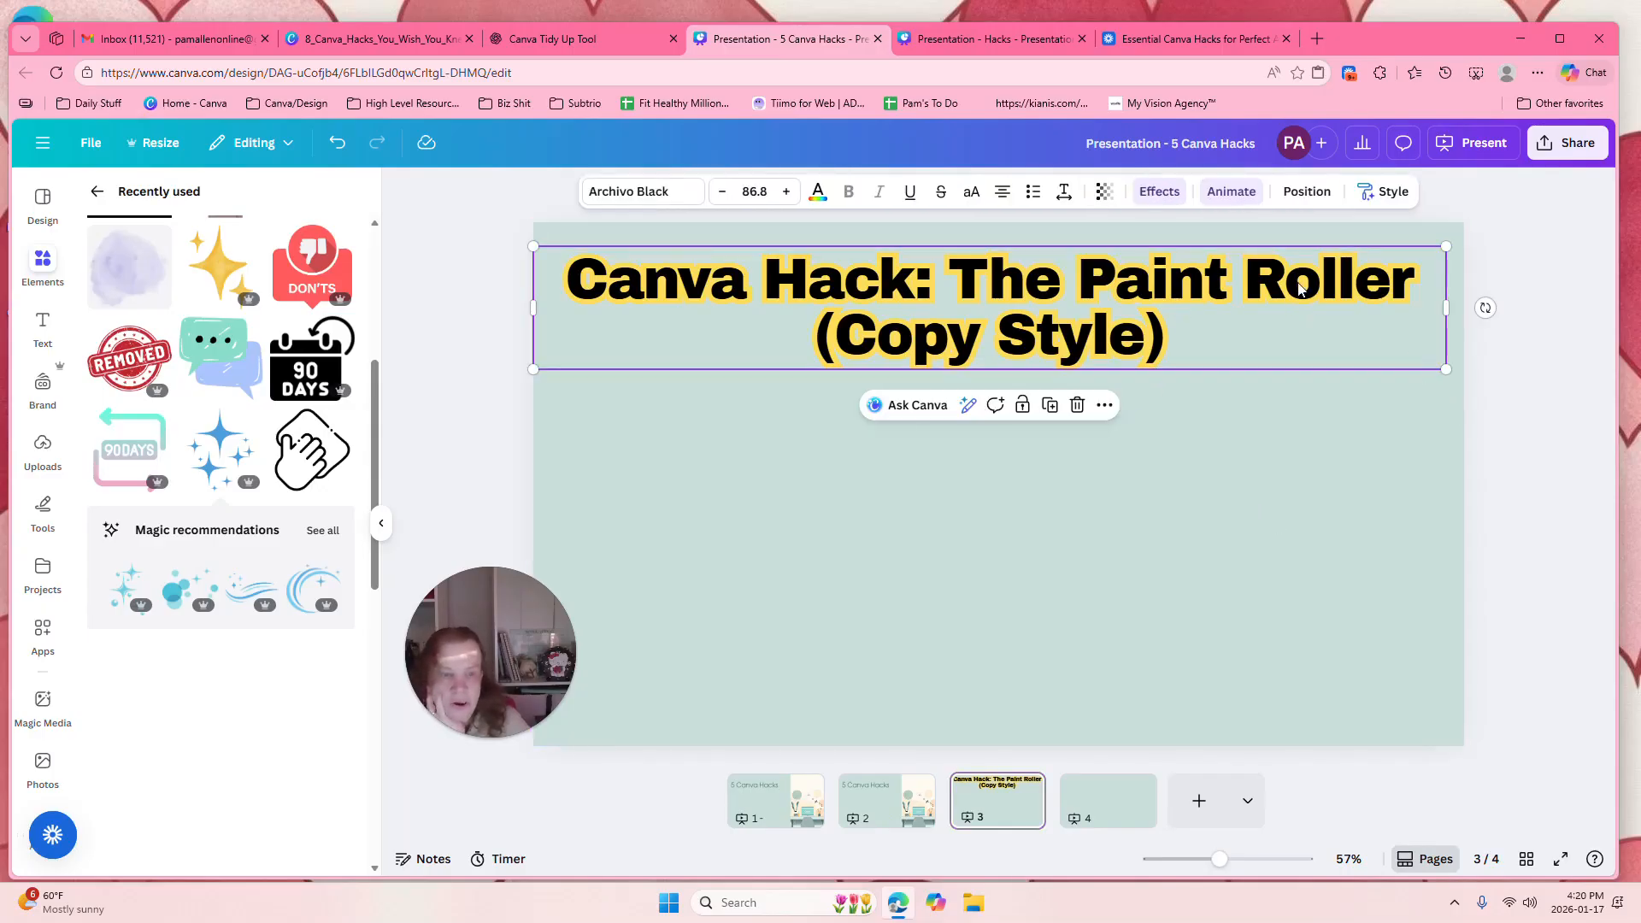
click(1373, 200)
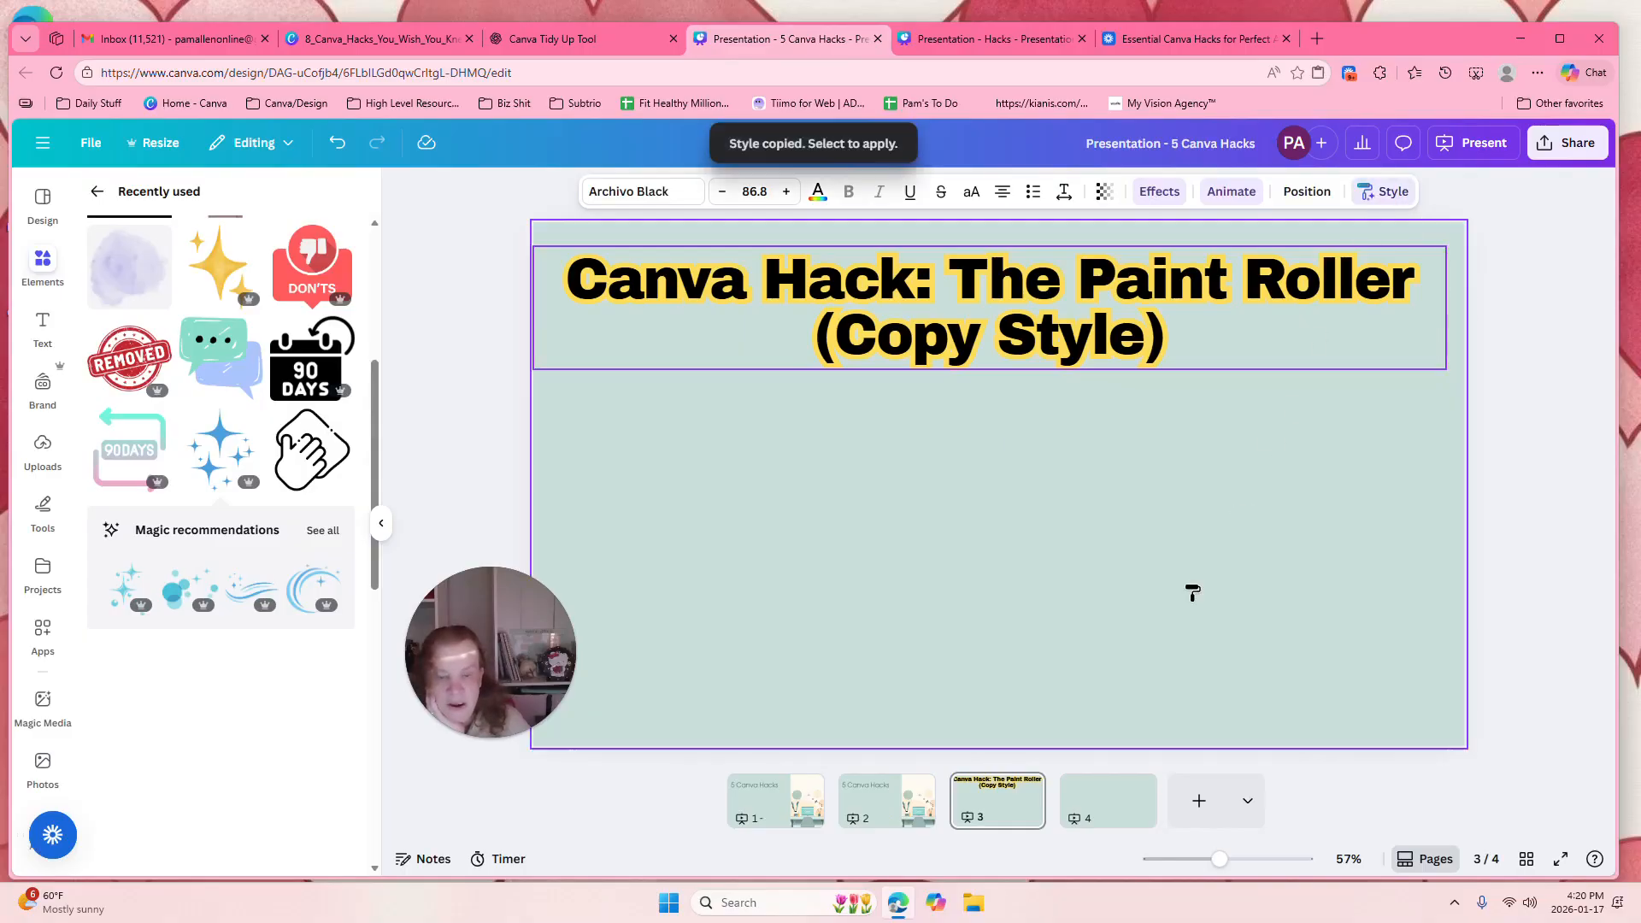
click(889, 800)
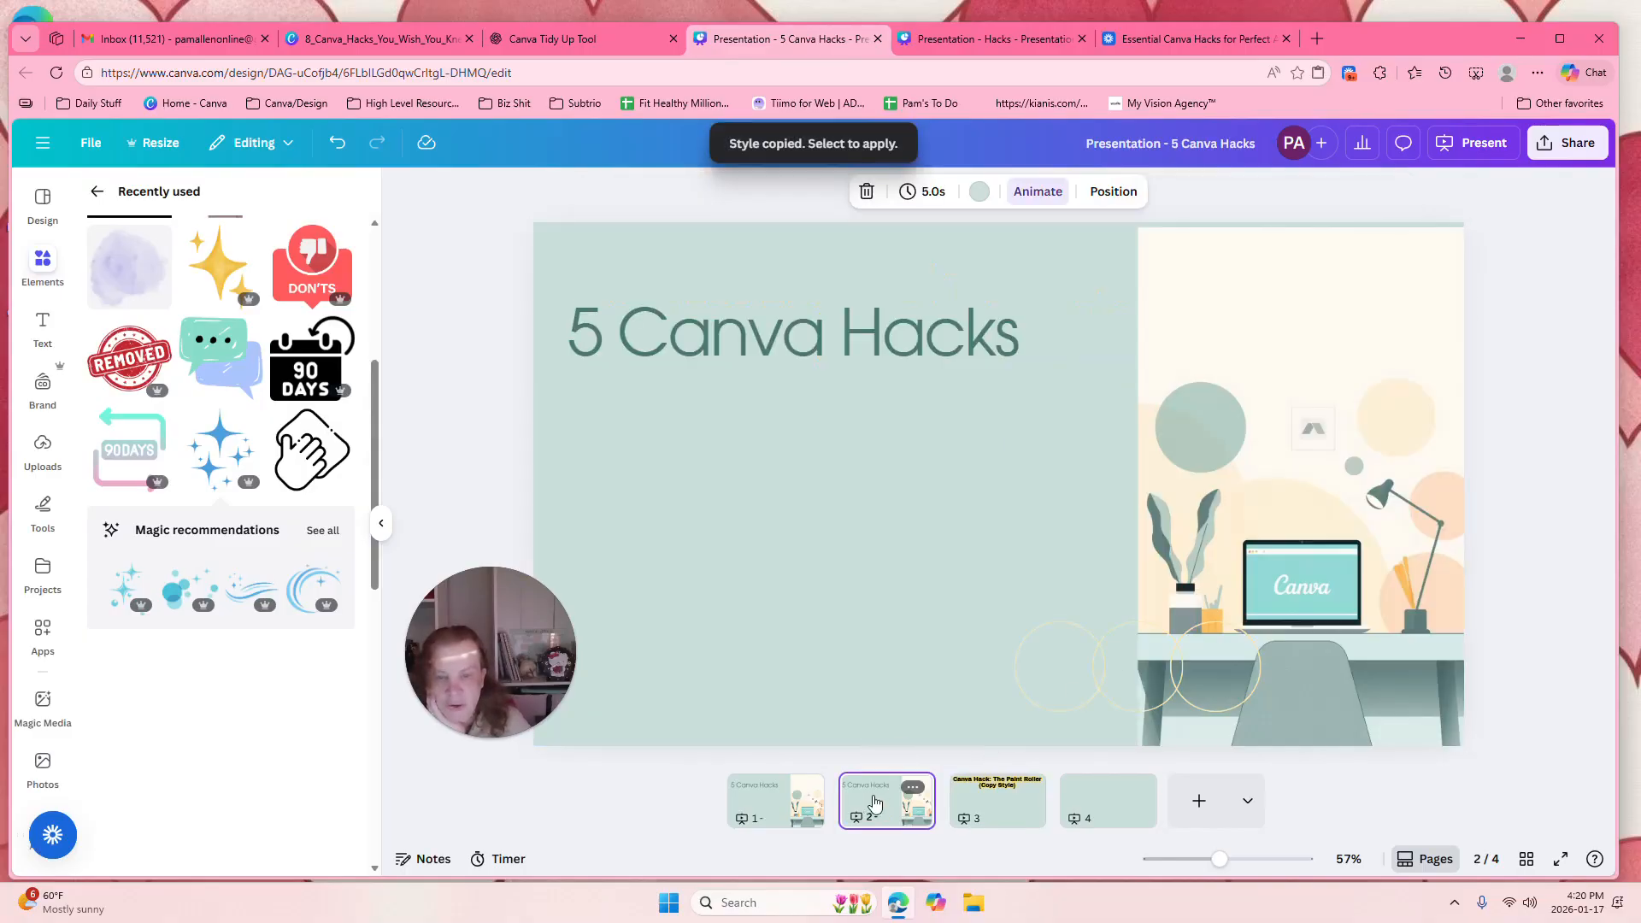
click(828, 334)
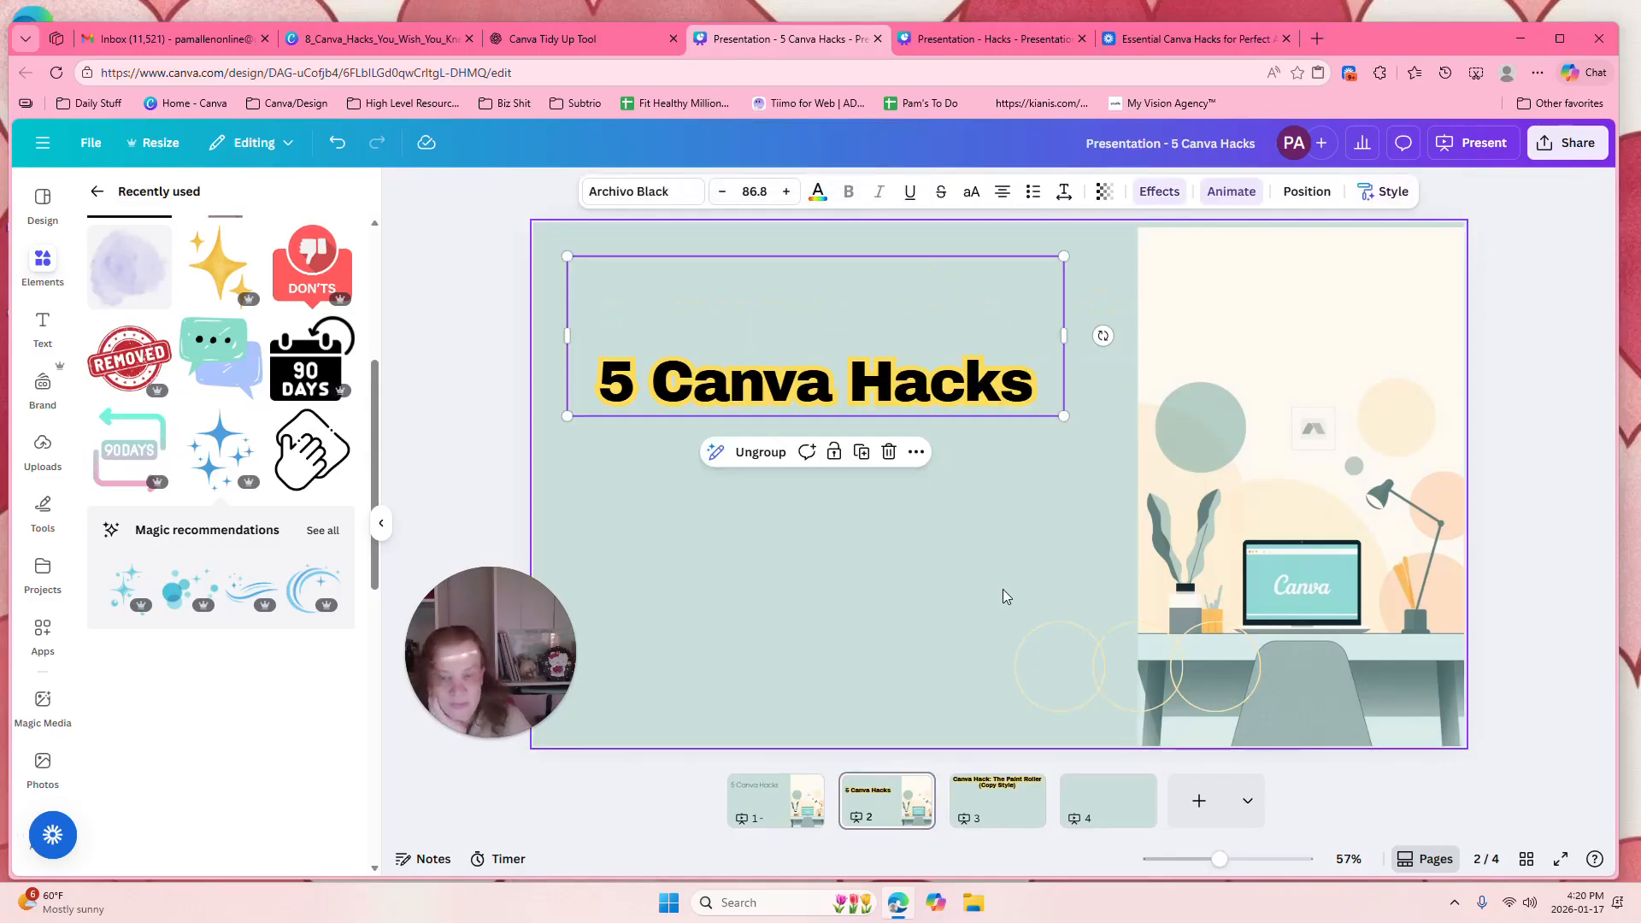
Copy the page 3 title's style again and apply it to the "5 Canva Hacks" heading on page 1.
click(776, 797)
click(779, 321)
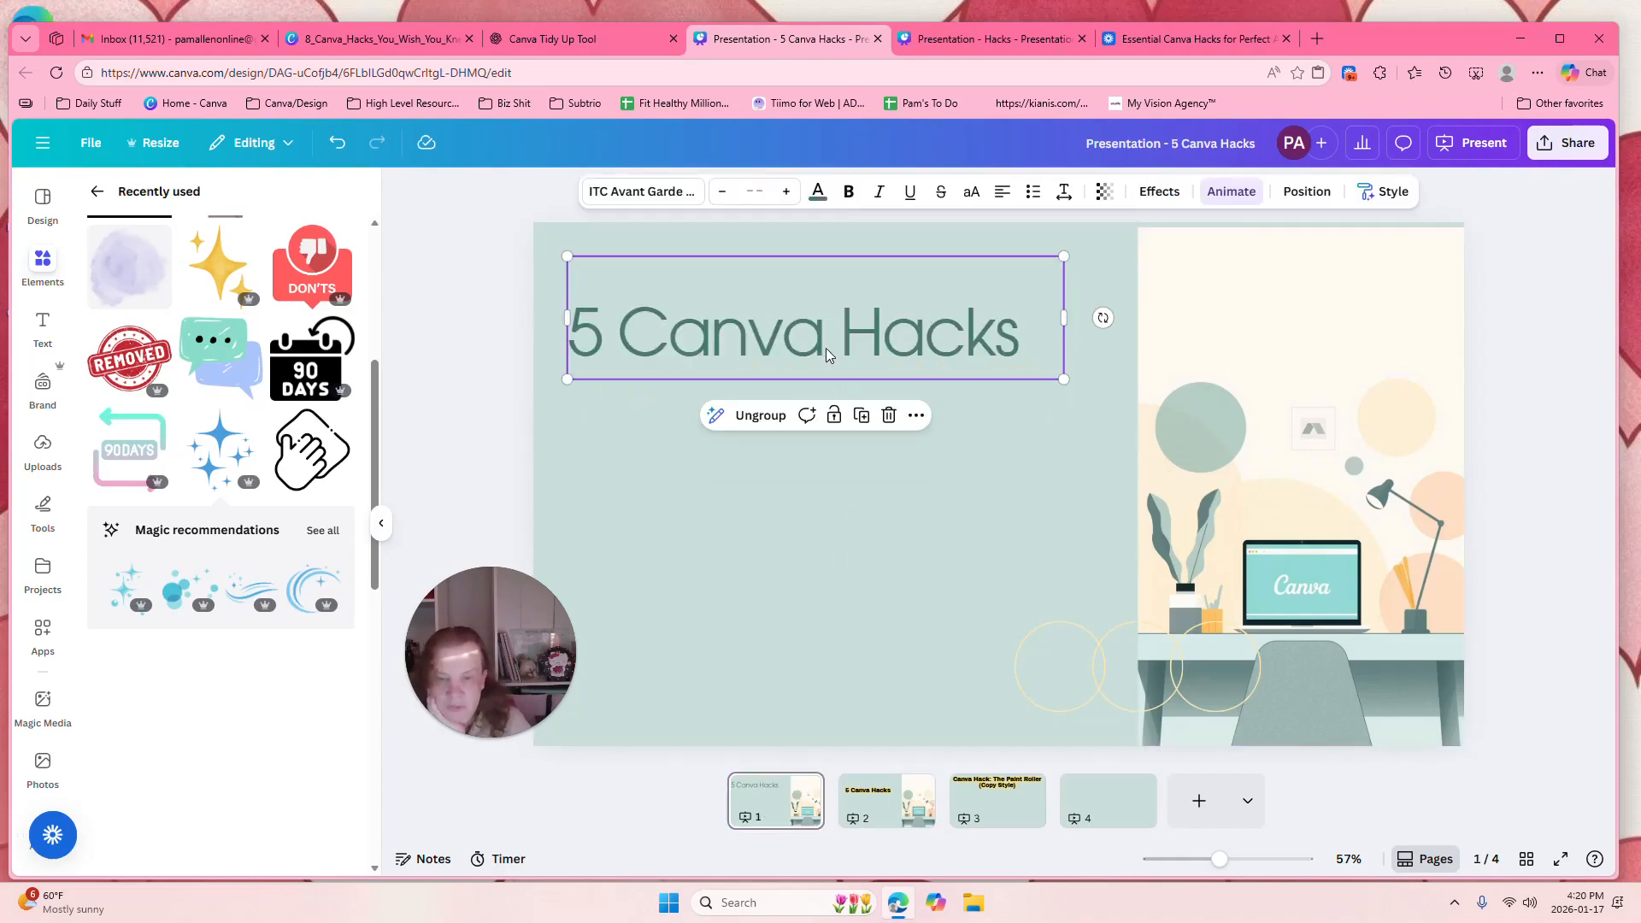
click(973, 817)
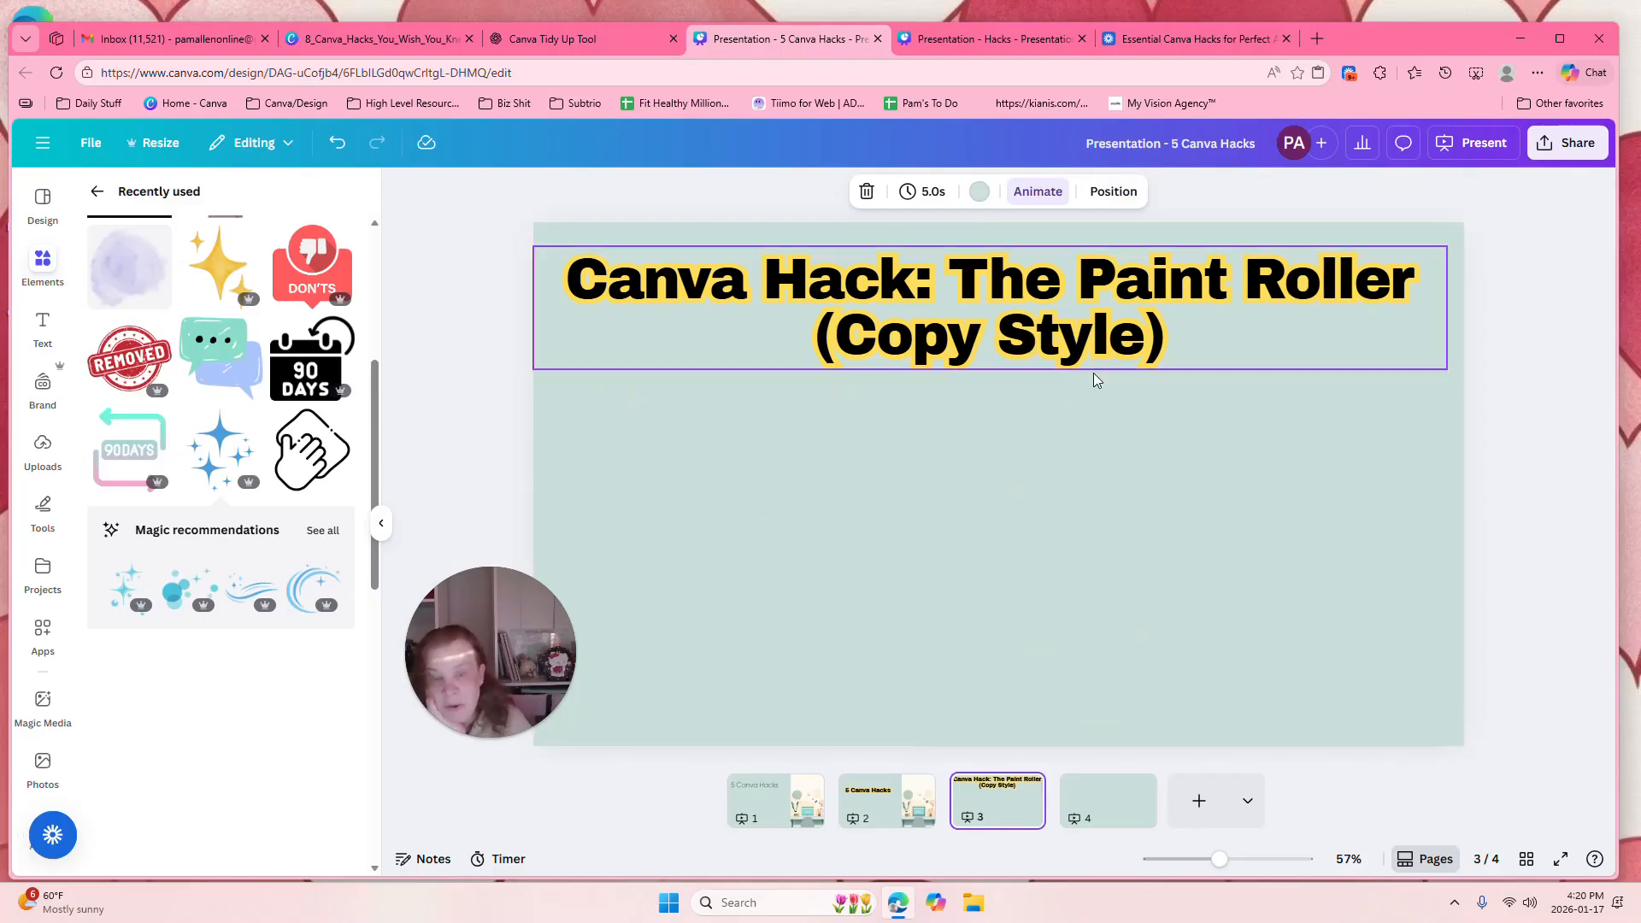
click(1016, 316)
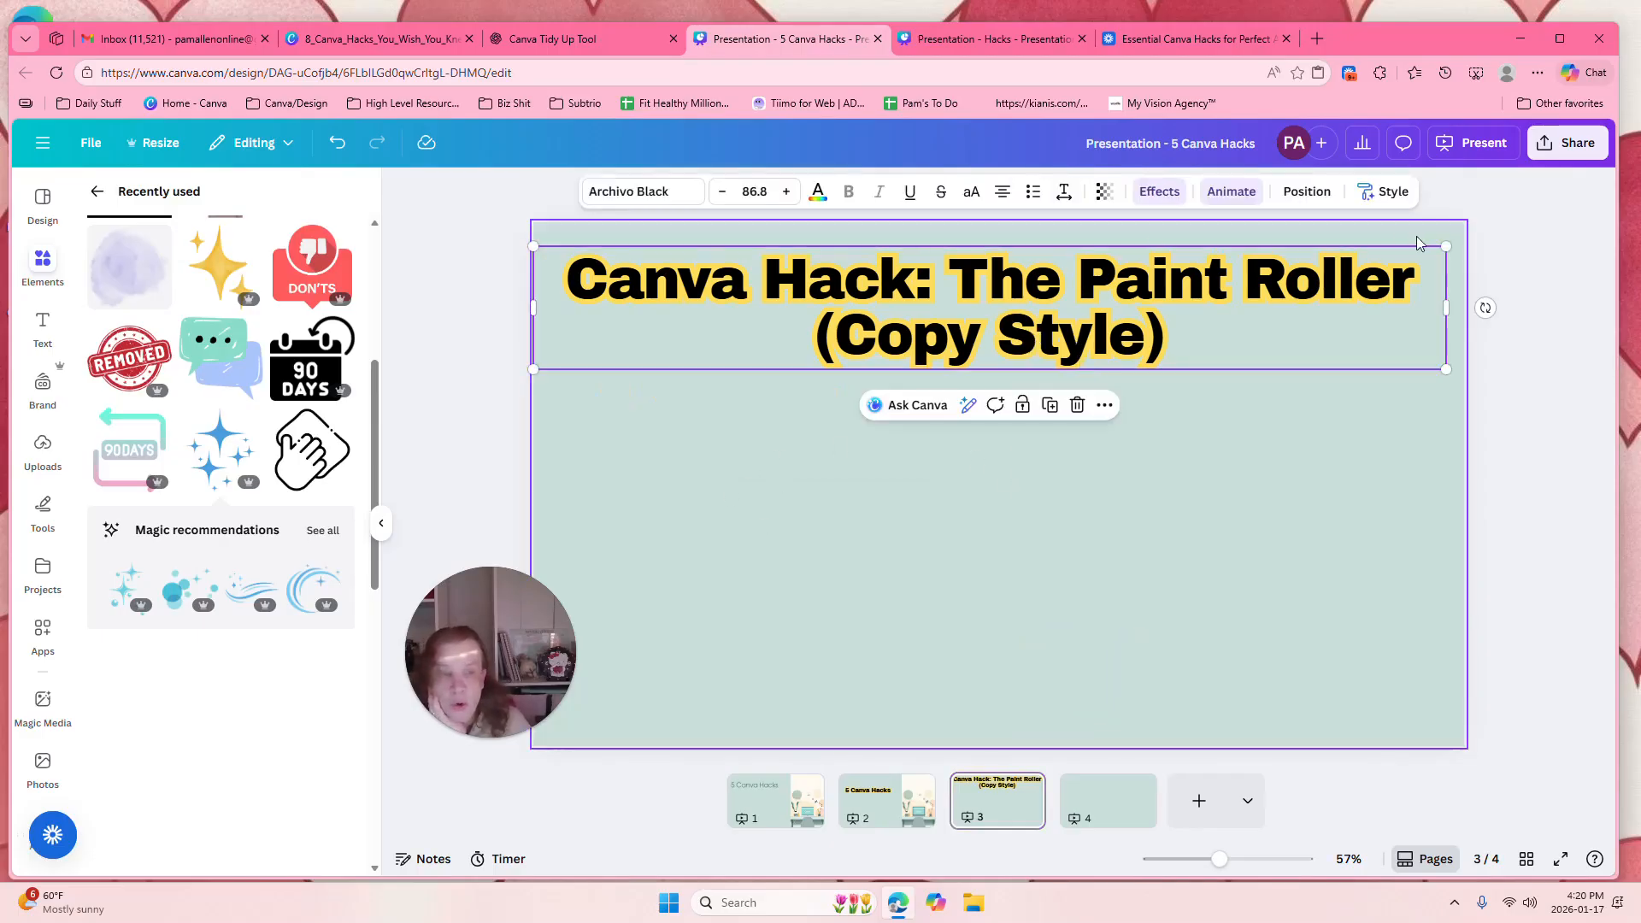
click(1399, 199)
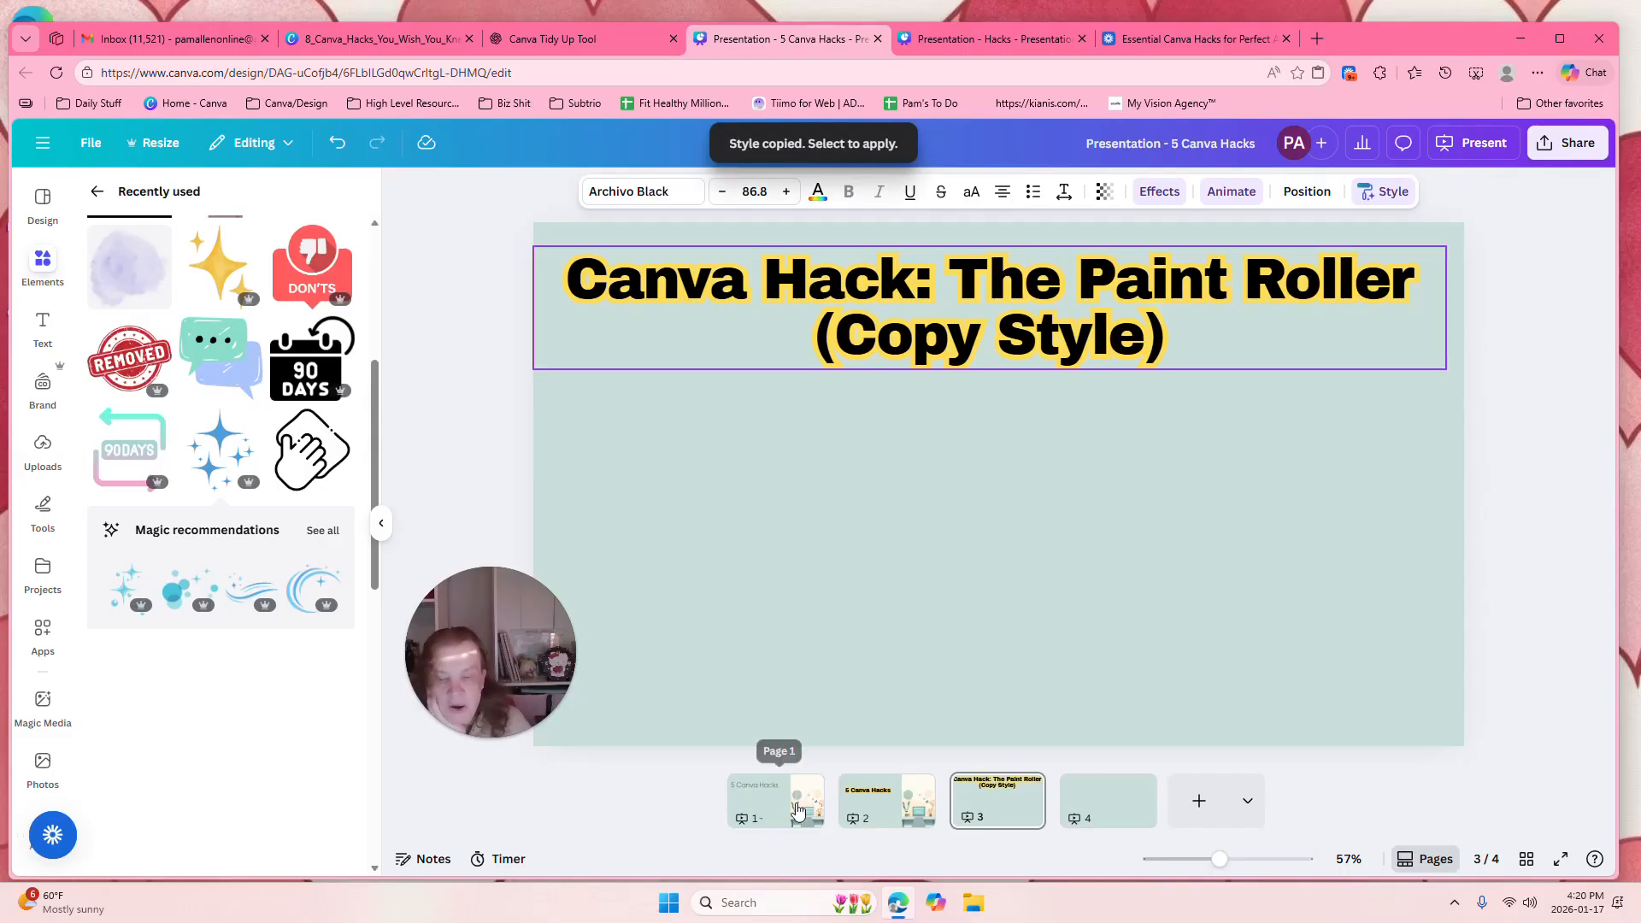
click(778, 795)
click(726, 335)
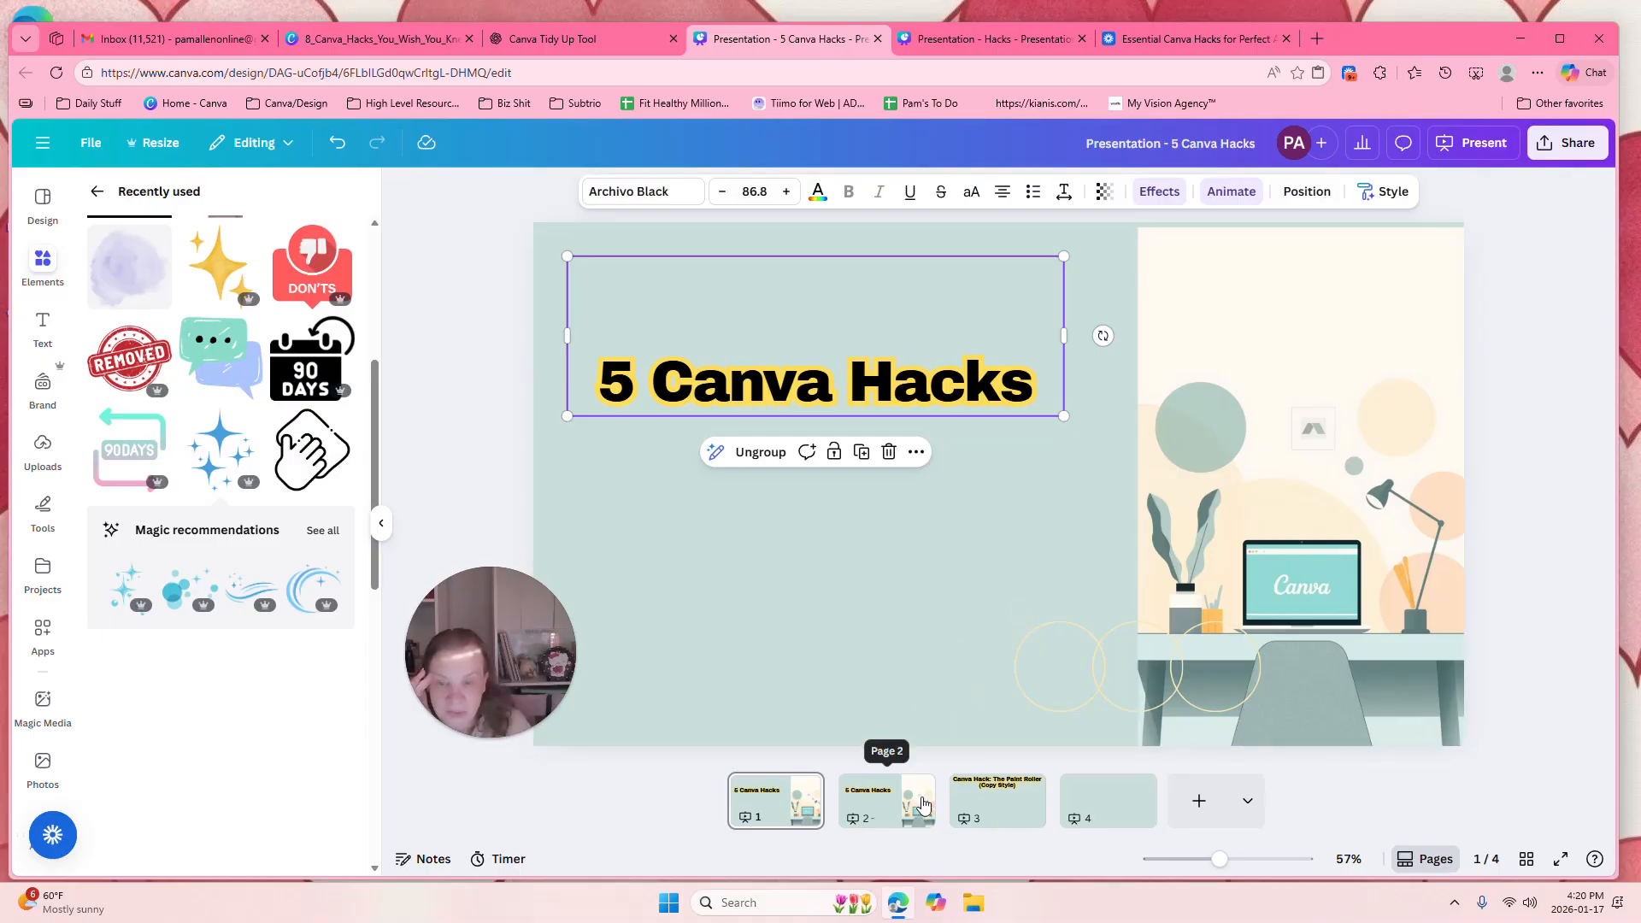
Add the gold sparkle graphic to page 3, shrink it to about half size, and place it below the title's left end.
click(997, 804)
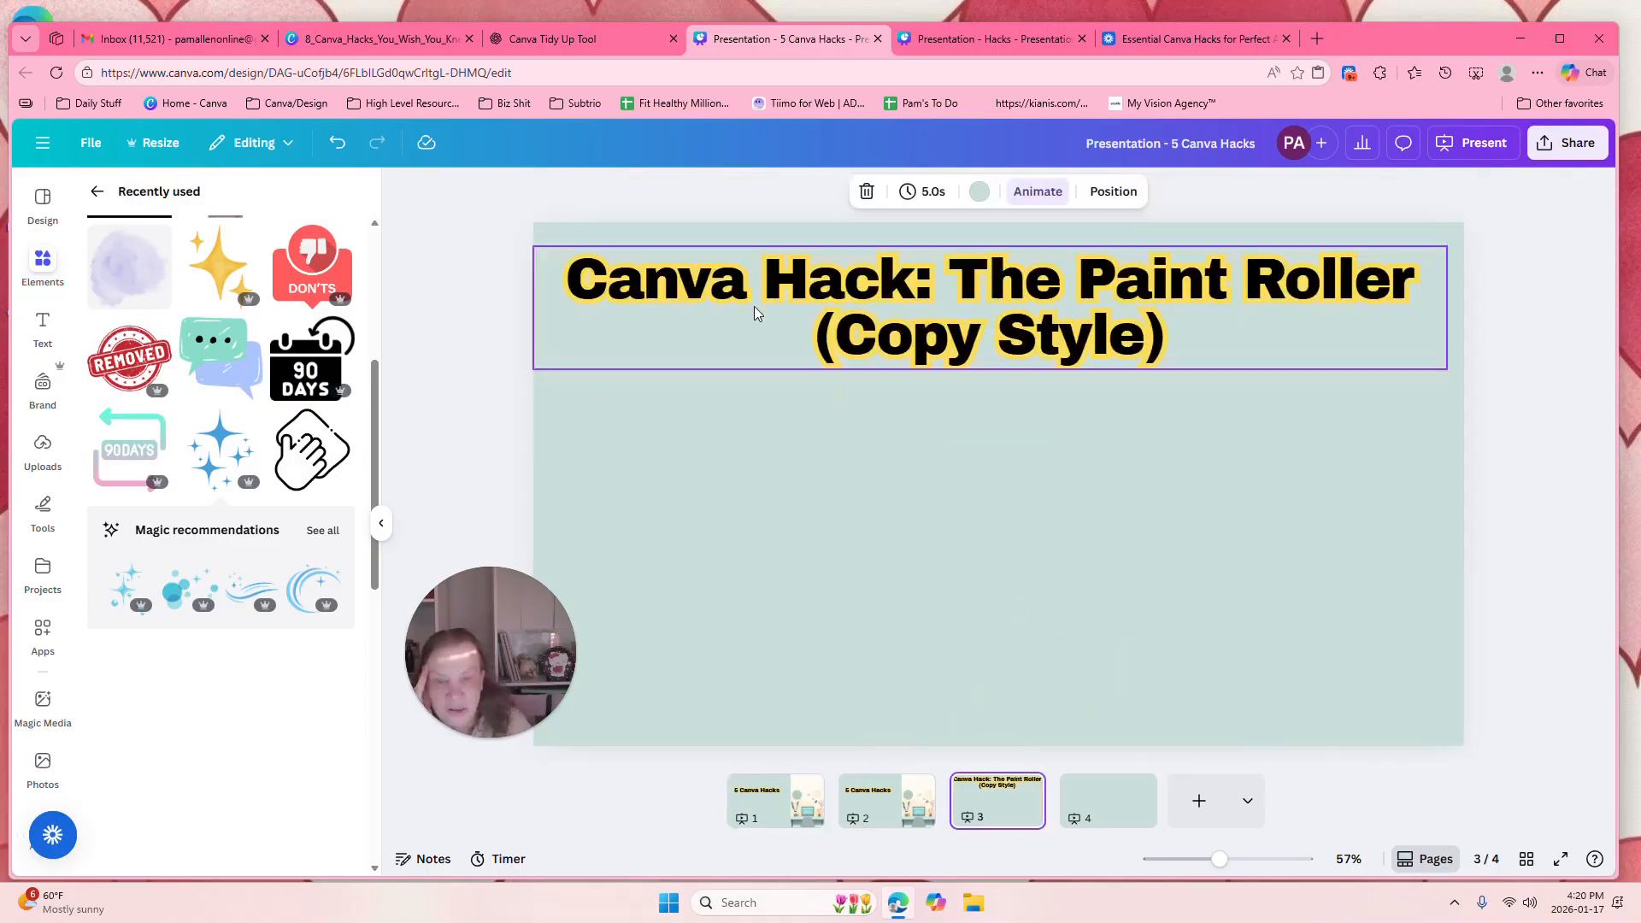
click(757, 306)
drag(519, 596, 1509, 453)
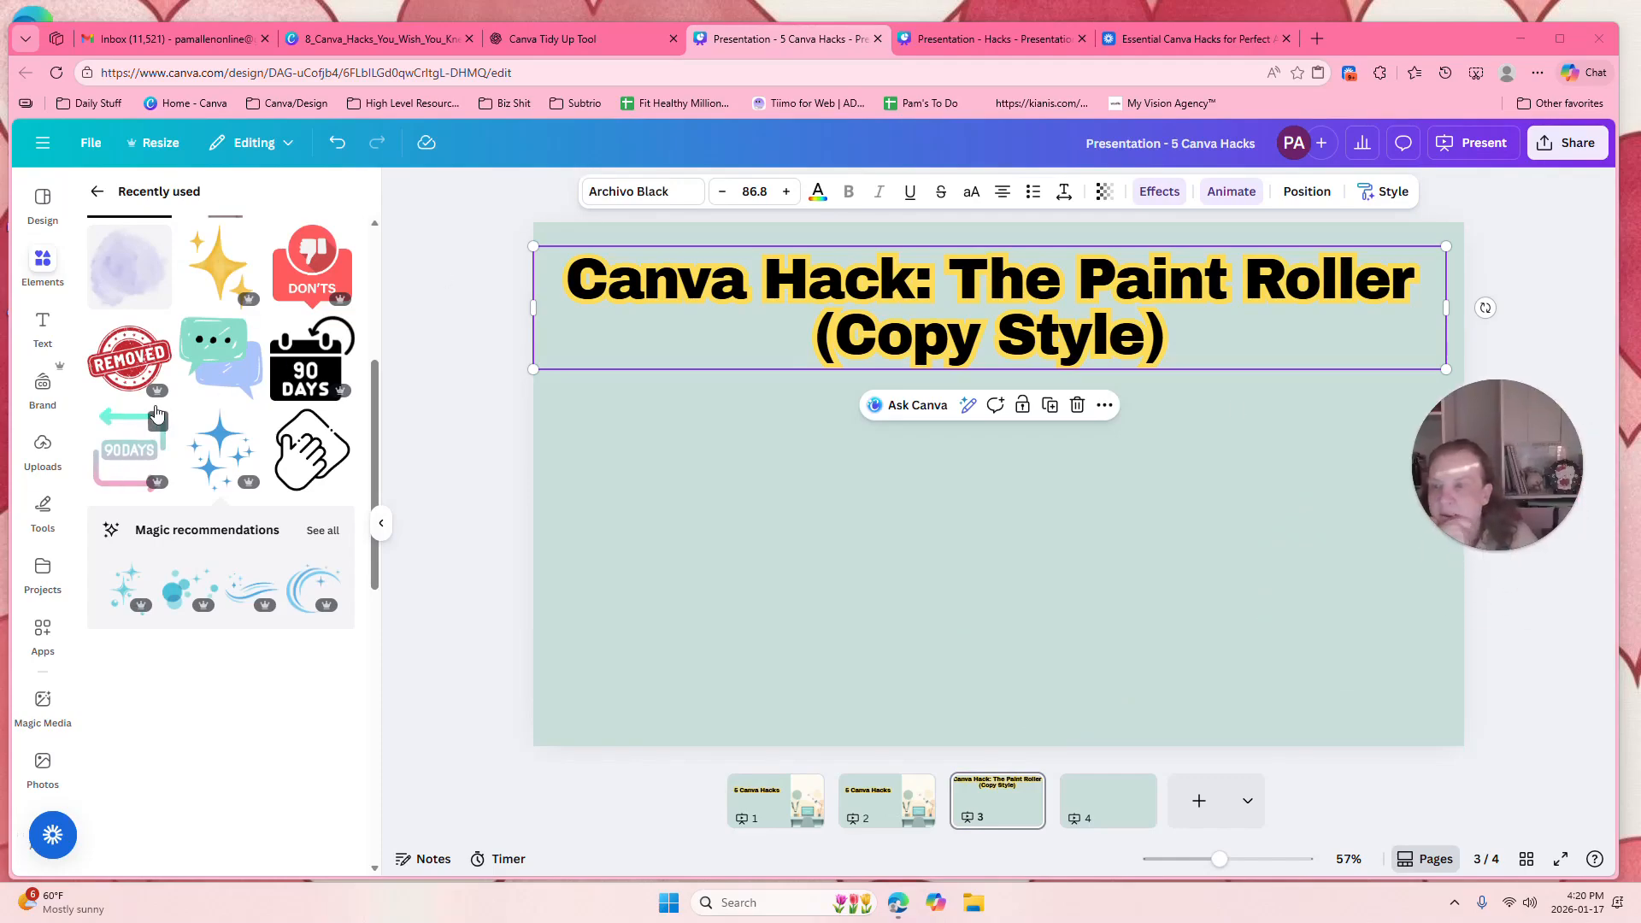
click(218, 261)
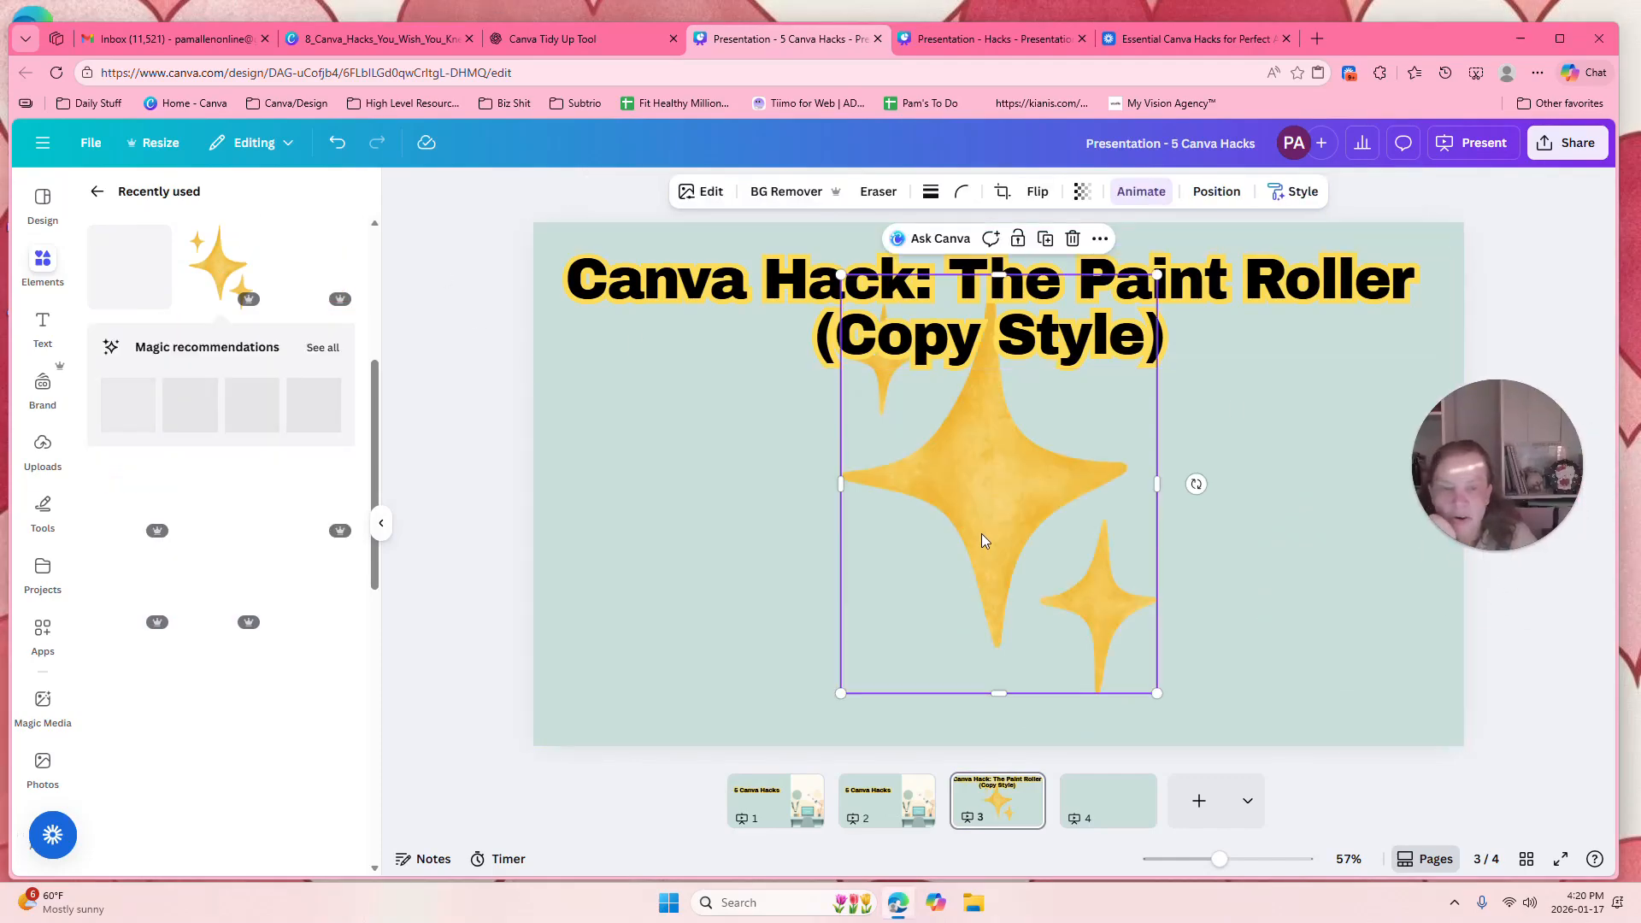
drag(1156, 275, 993, 490)
drag(867, 559, 621, 451)
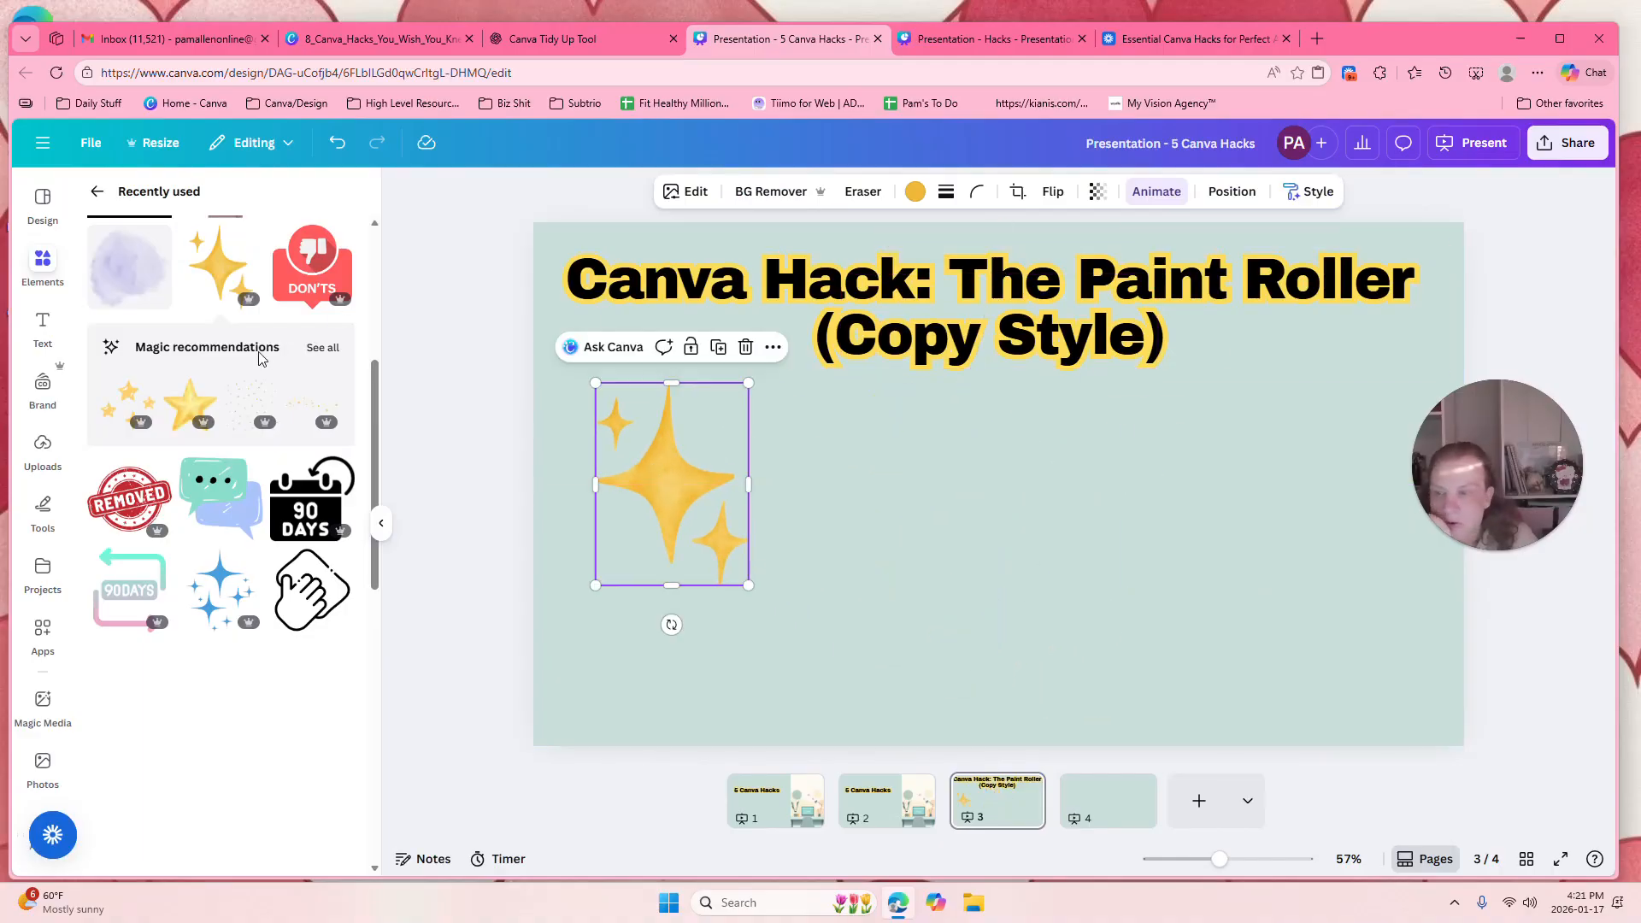
Add two copies of the green and blue speech-bubble graphic to page 3, one near the middle and one farther right beneath the title.
click(238, 503)
drag(1044, 524, 963, 605)
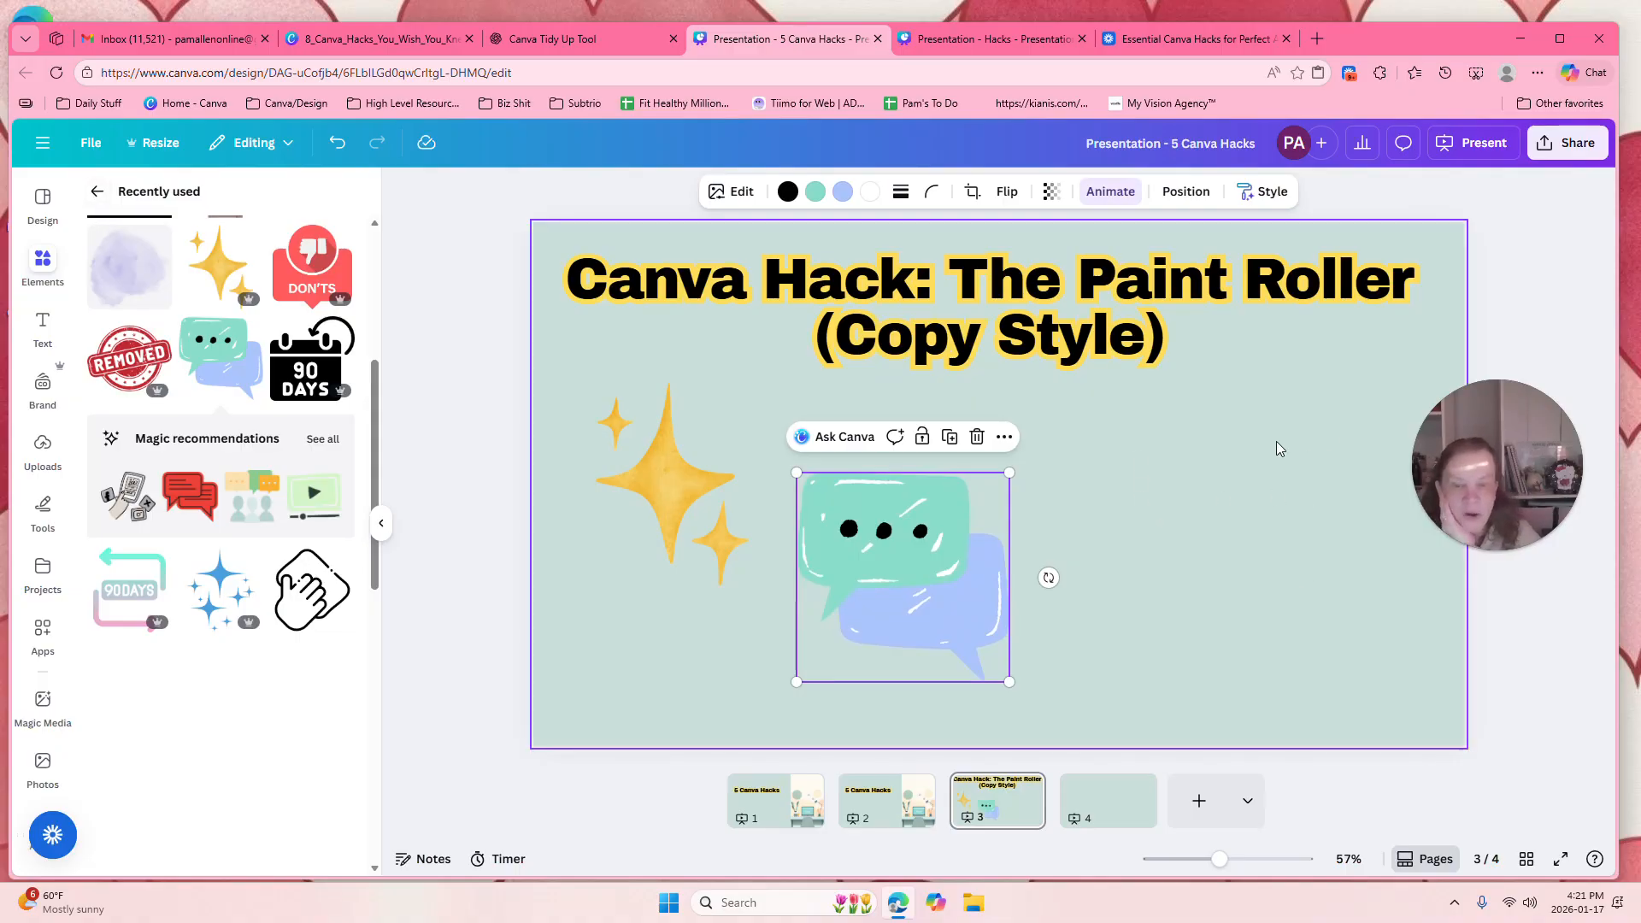
click(680, 677)
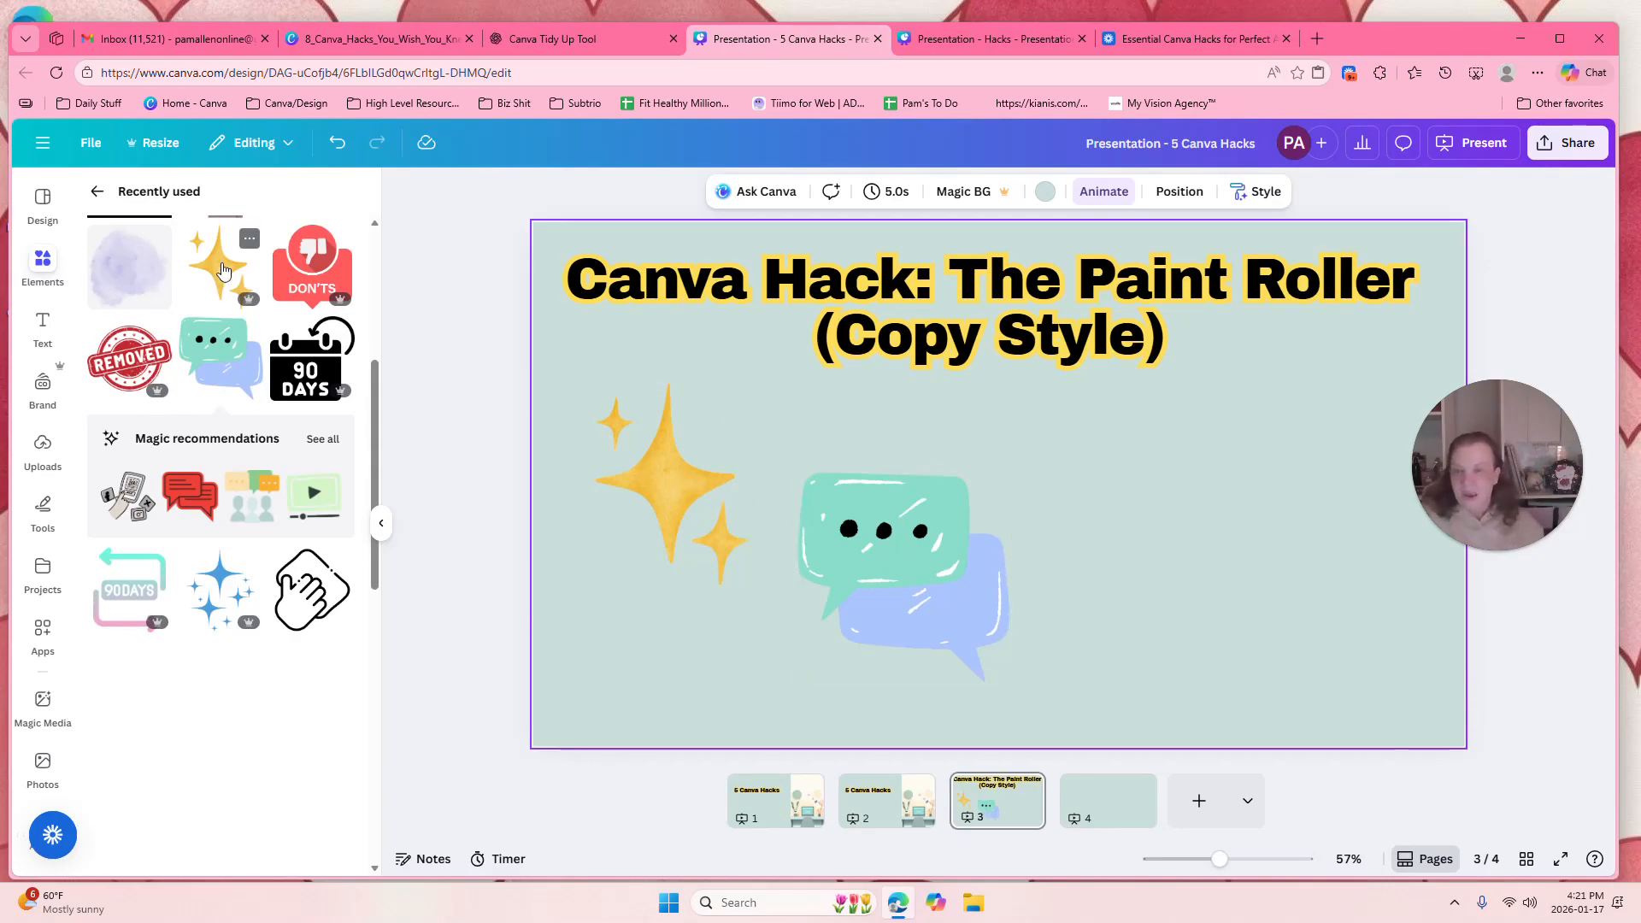
drag(215, 352, 1150, 467)
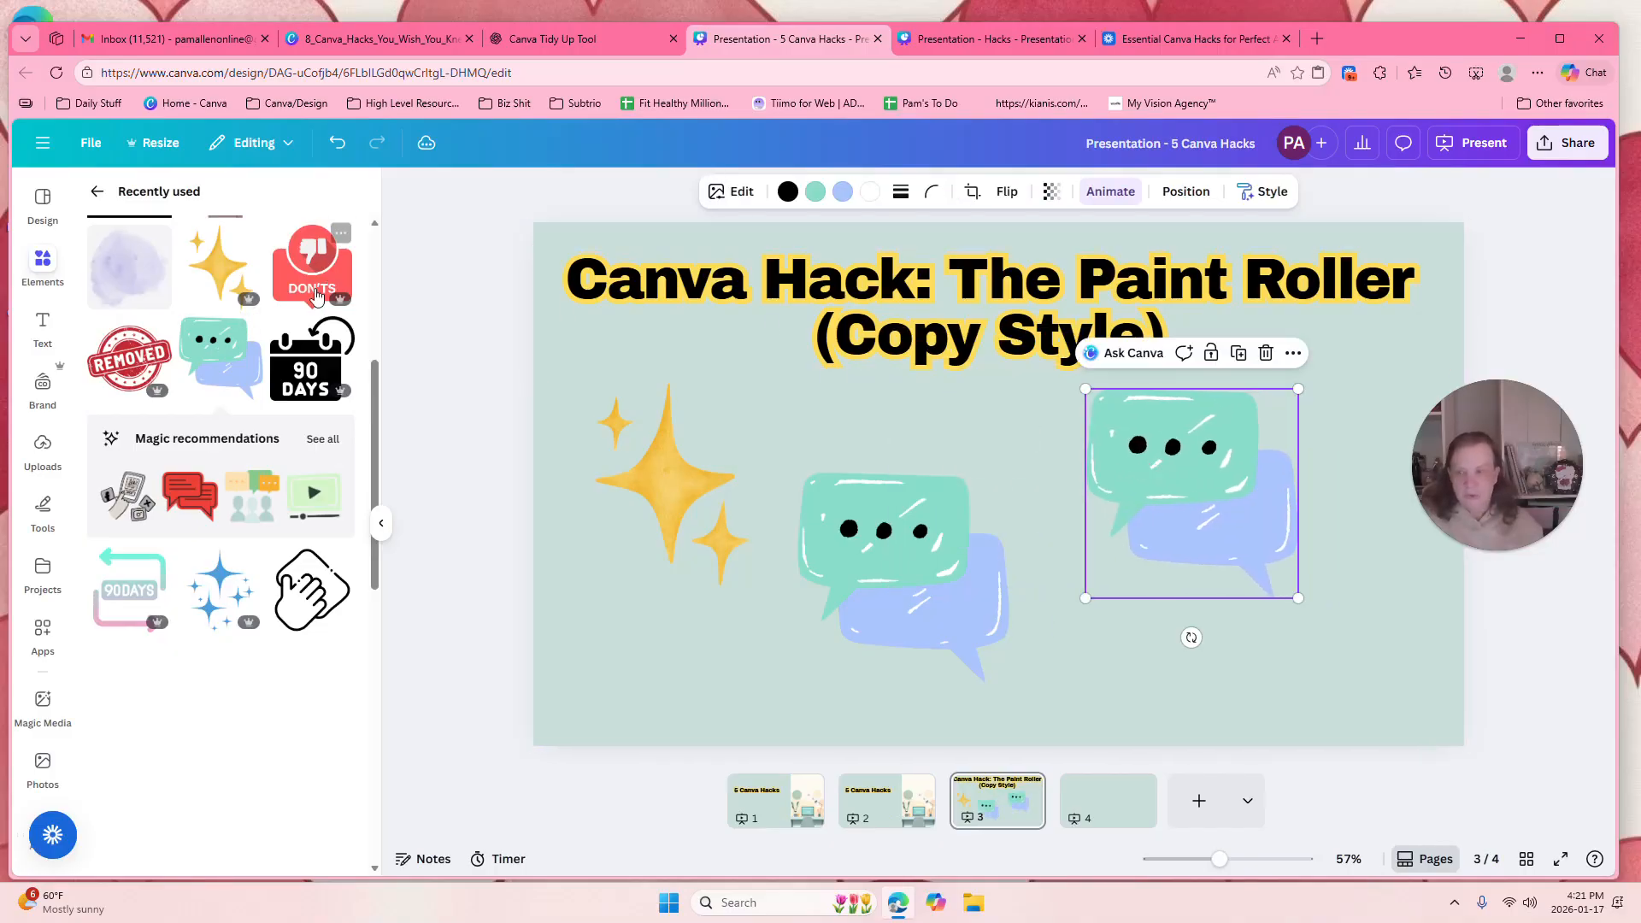
Add a second gold sparkle at the lower right of page 3 and adjust the spacing of the four graphics.
click(217, 261)
drag(1026, 484, 1416, 604)
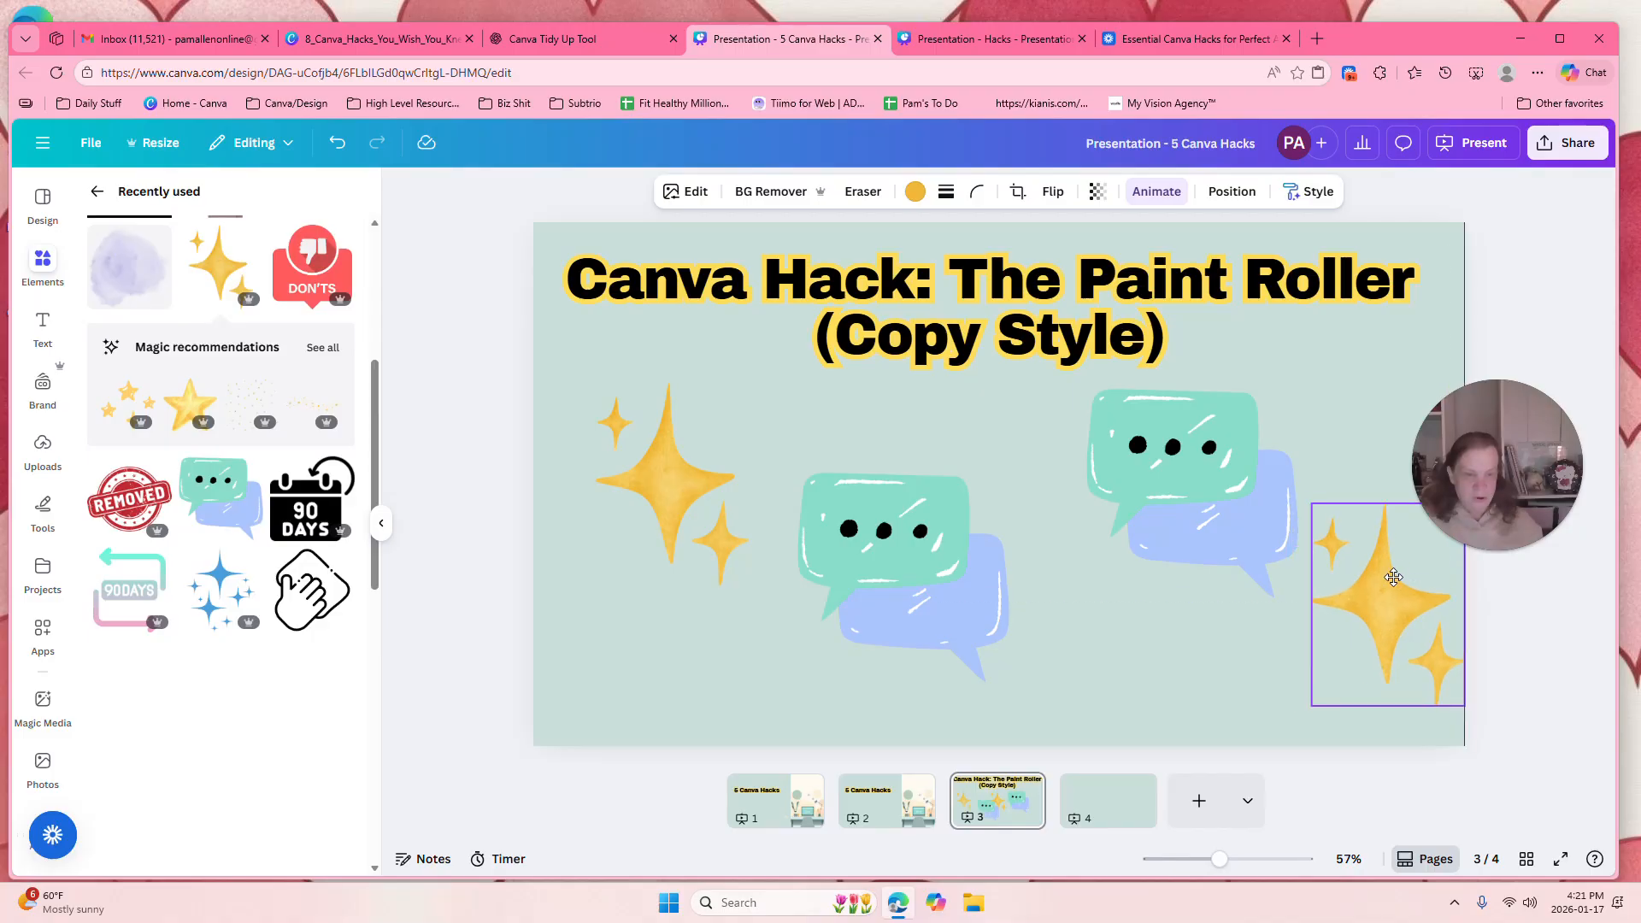
drag(684, 513, 667, 490)
drag(881, 564, 839, 566)
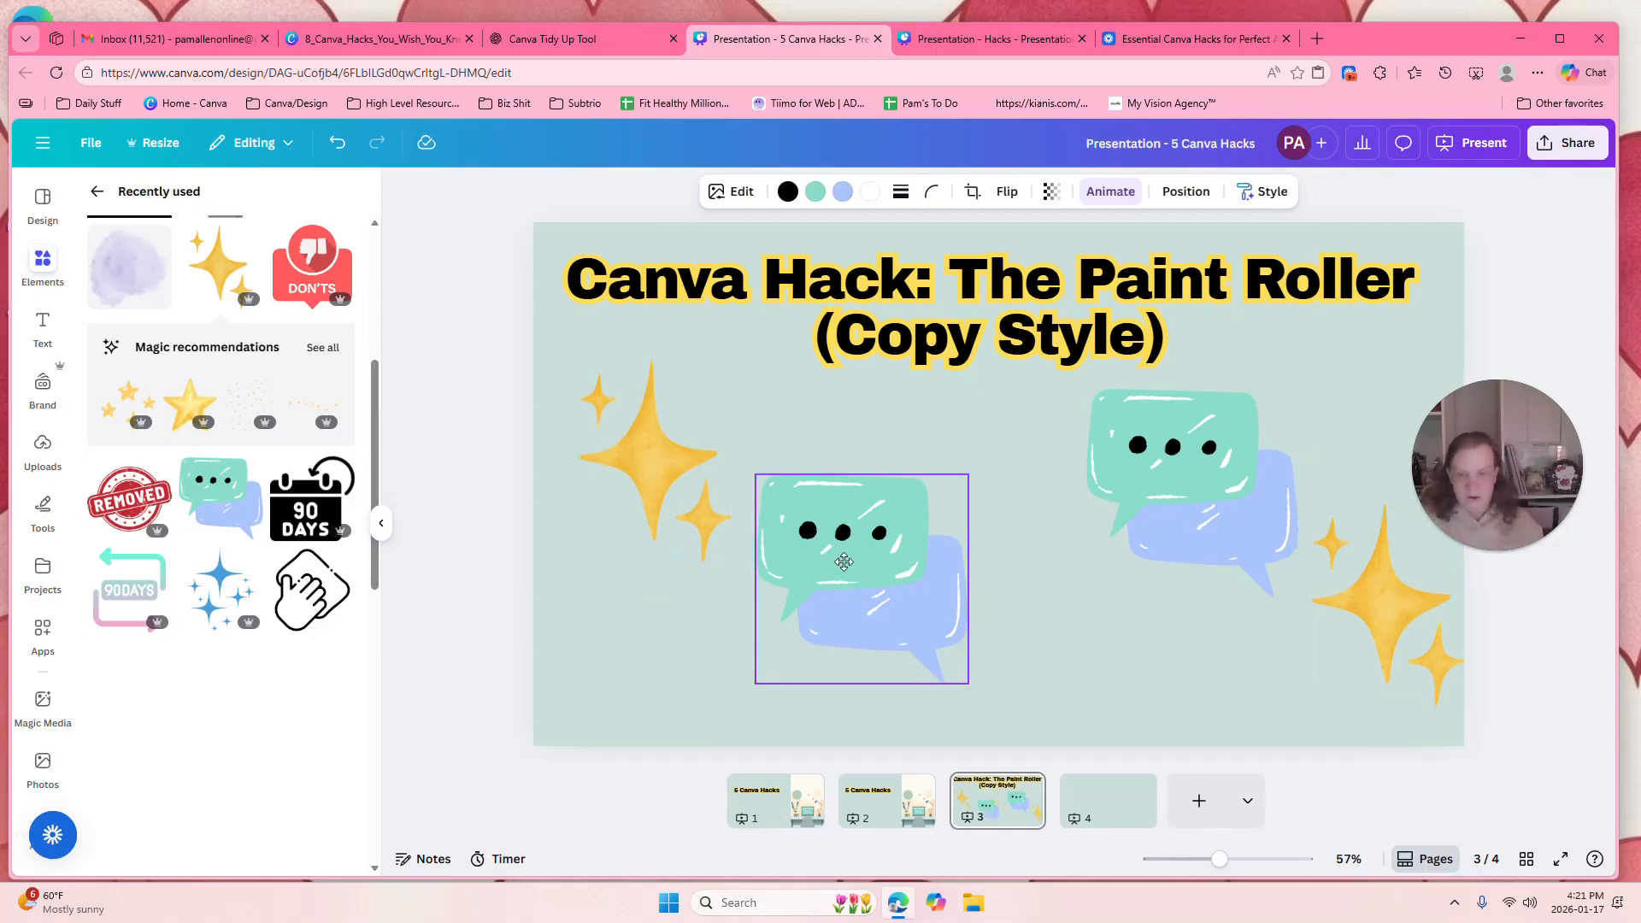
drag(1207, 451, 1186, 442)
drag(1389, 602, 1371, 603)
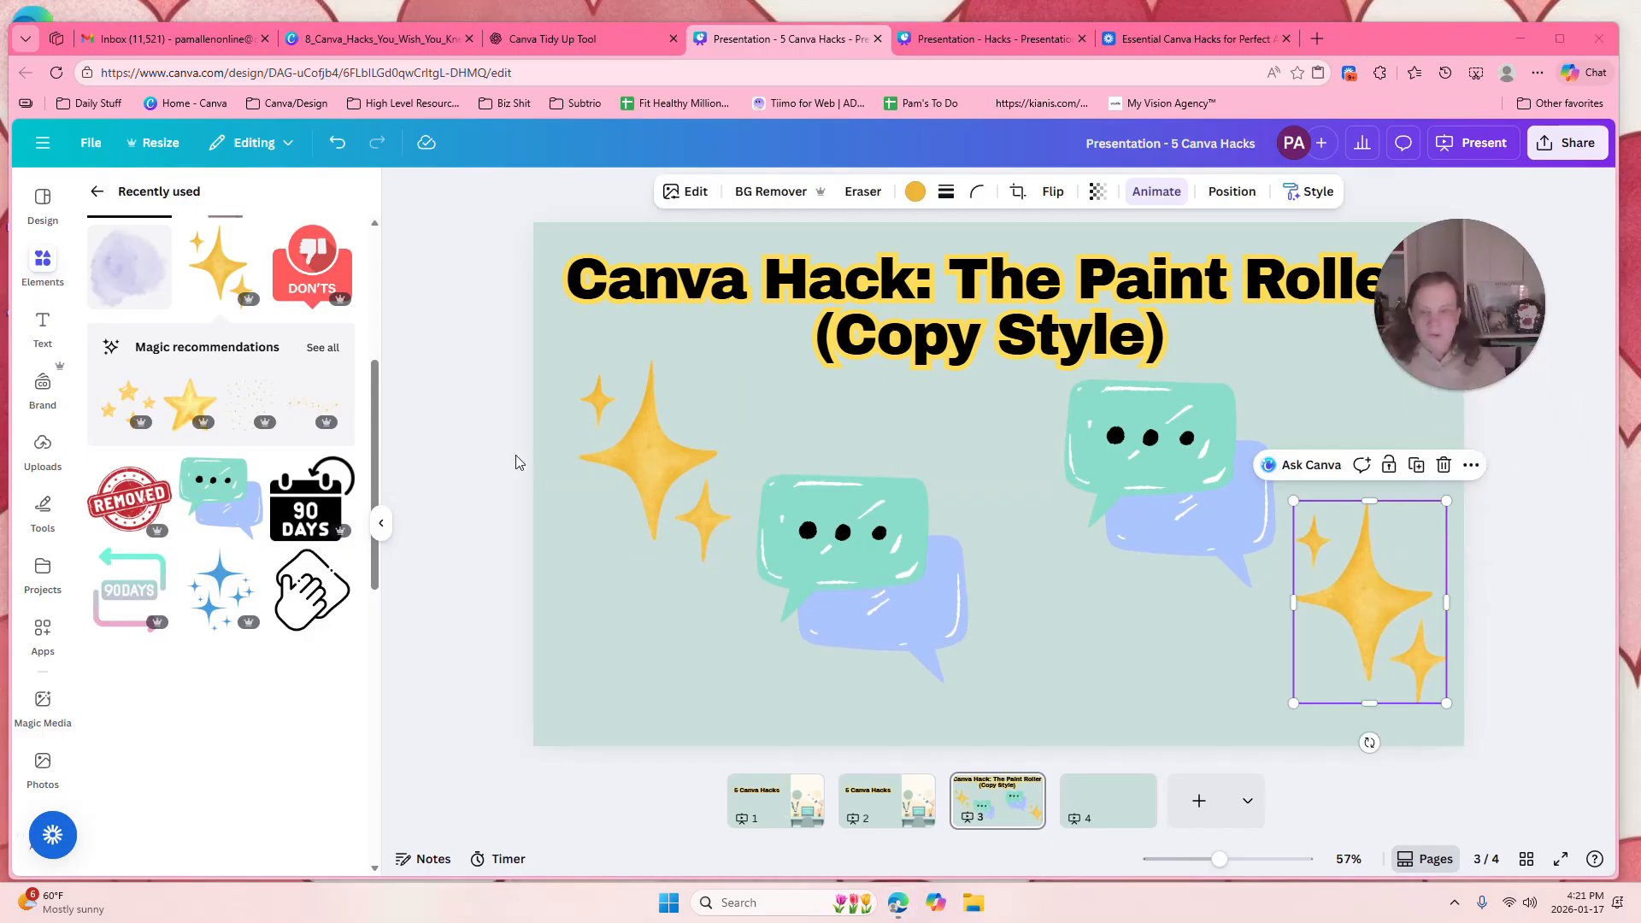
Copy the art style of the left gold sparkle and apply it to the speech-bubble graphic beside it.
click(624, 448)
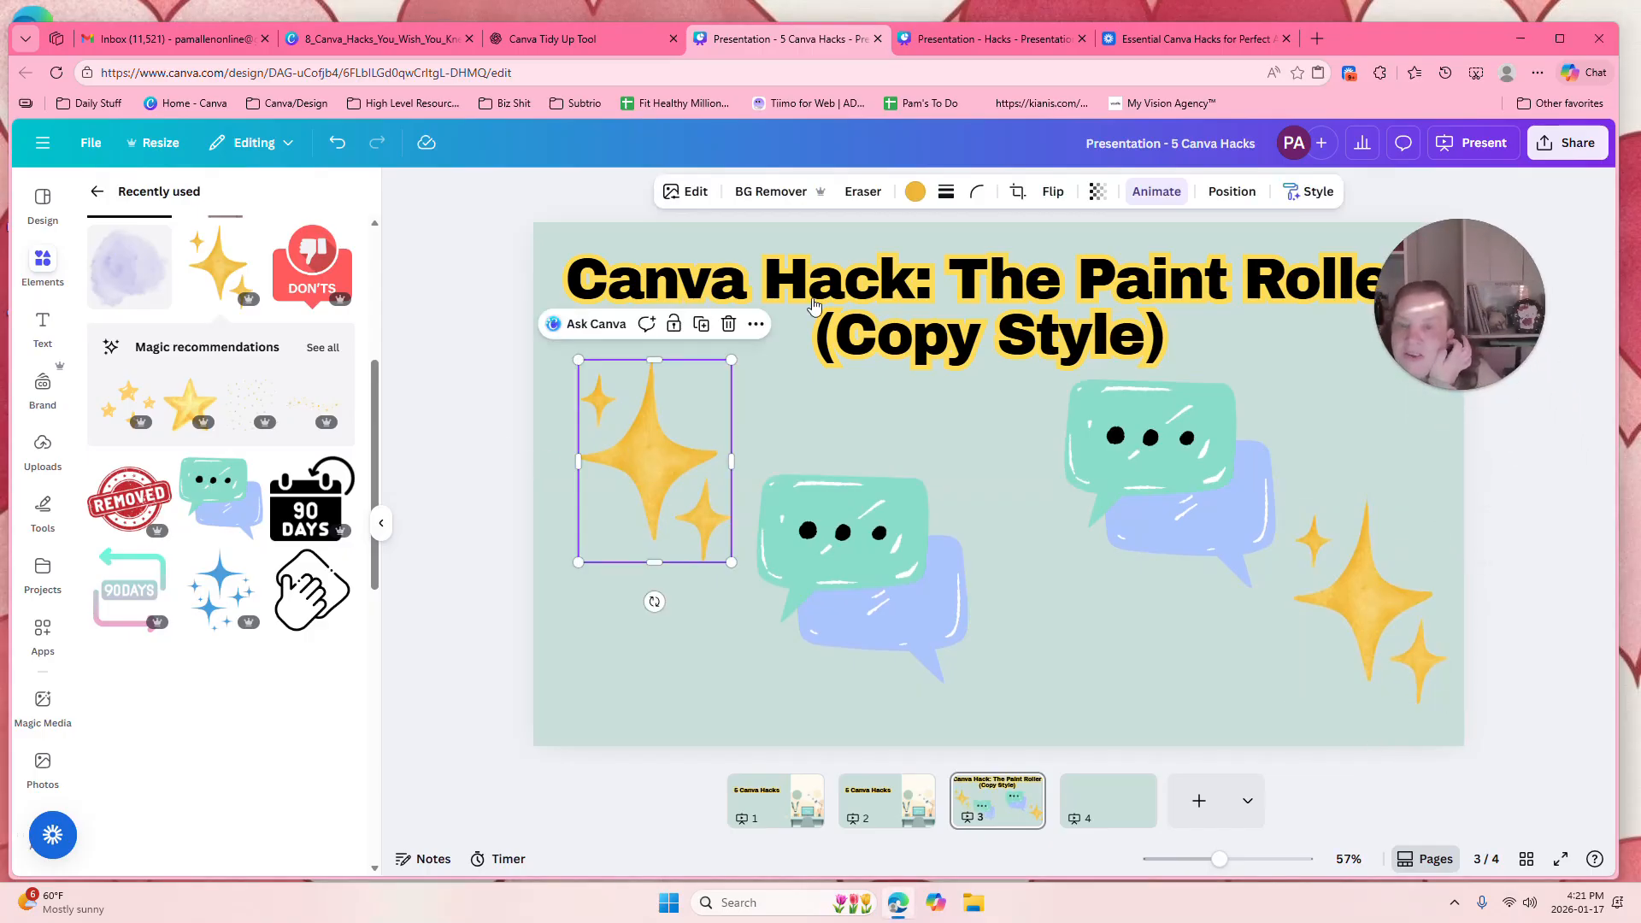
click(1315, 195)
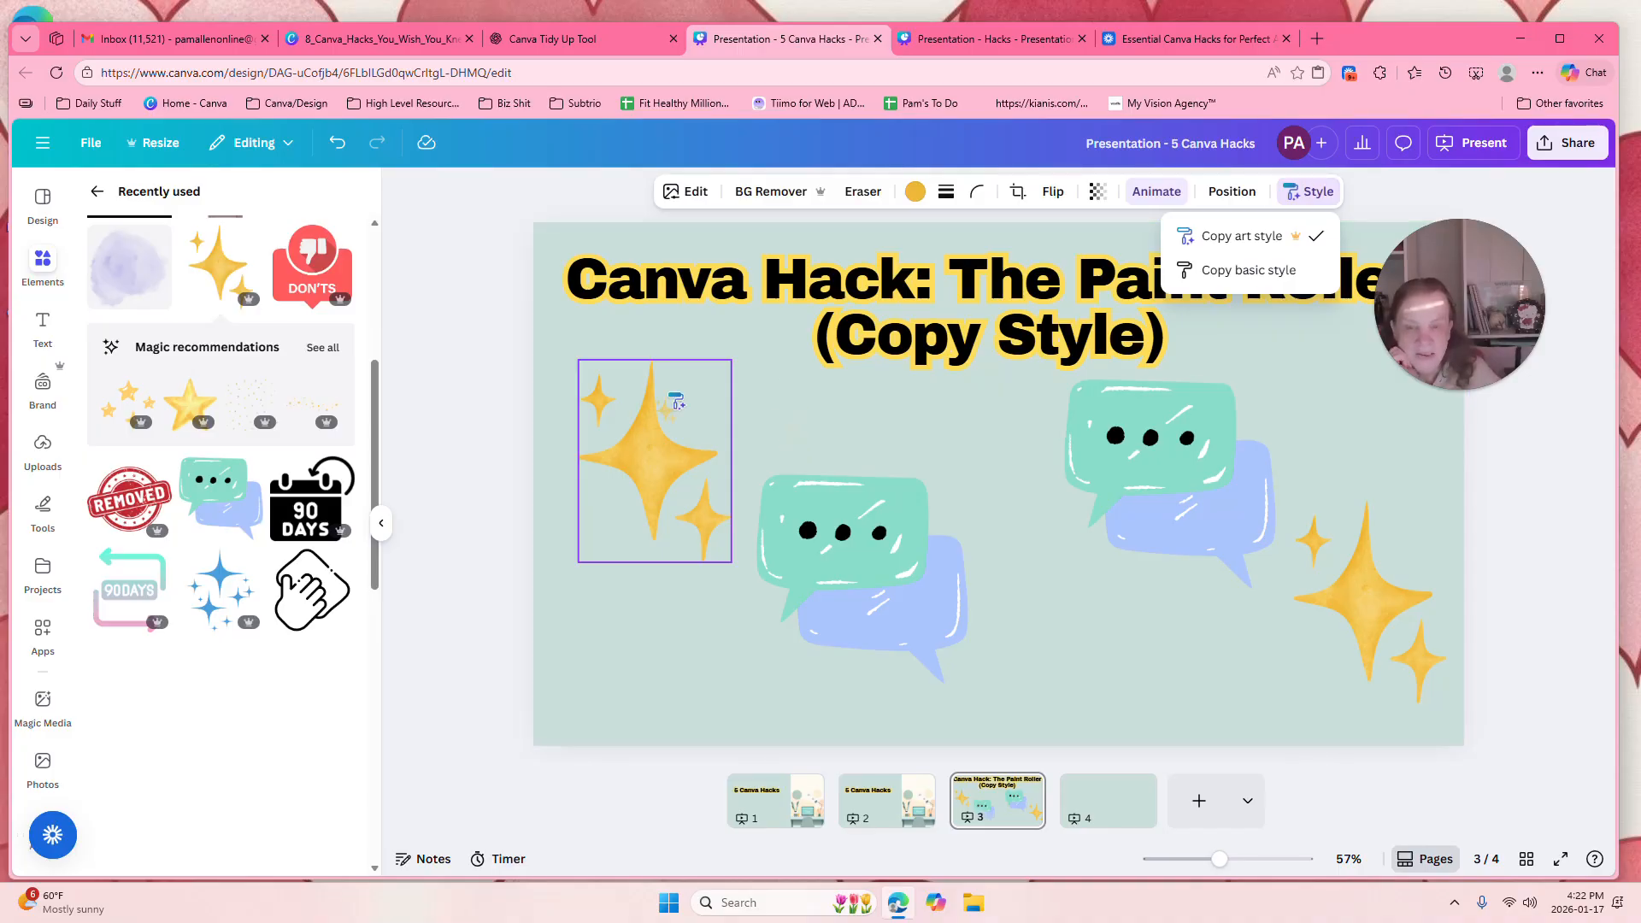
click(846, 519)
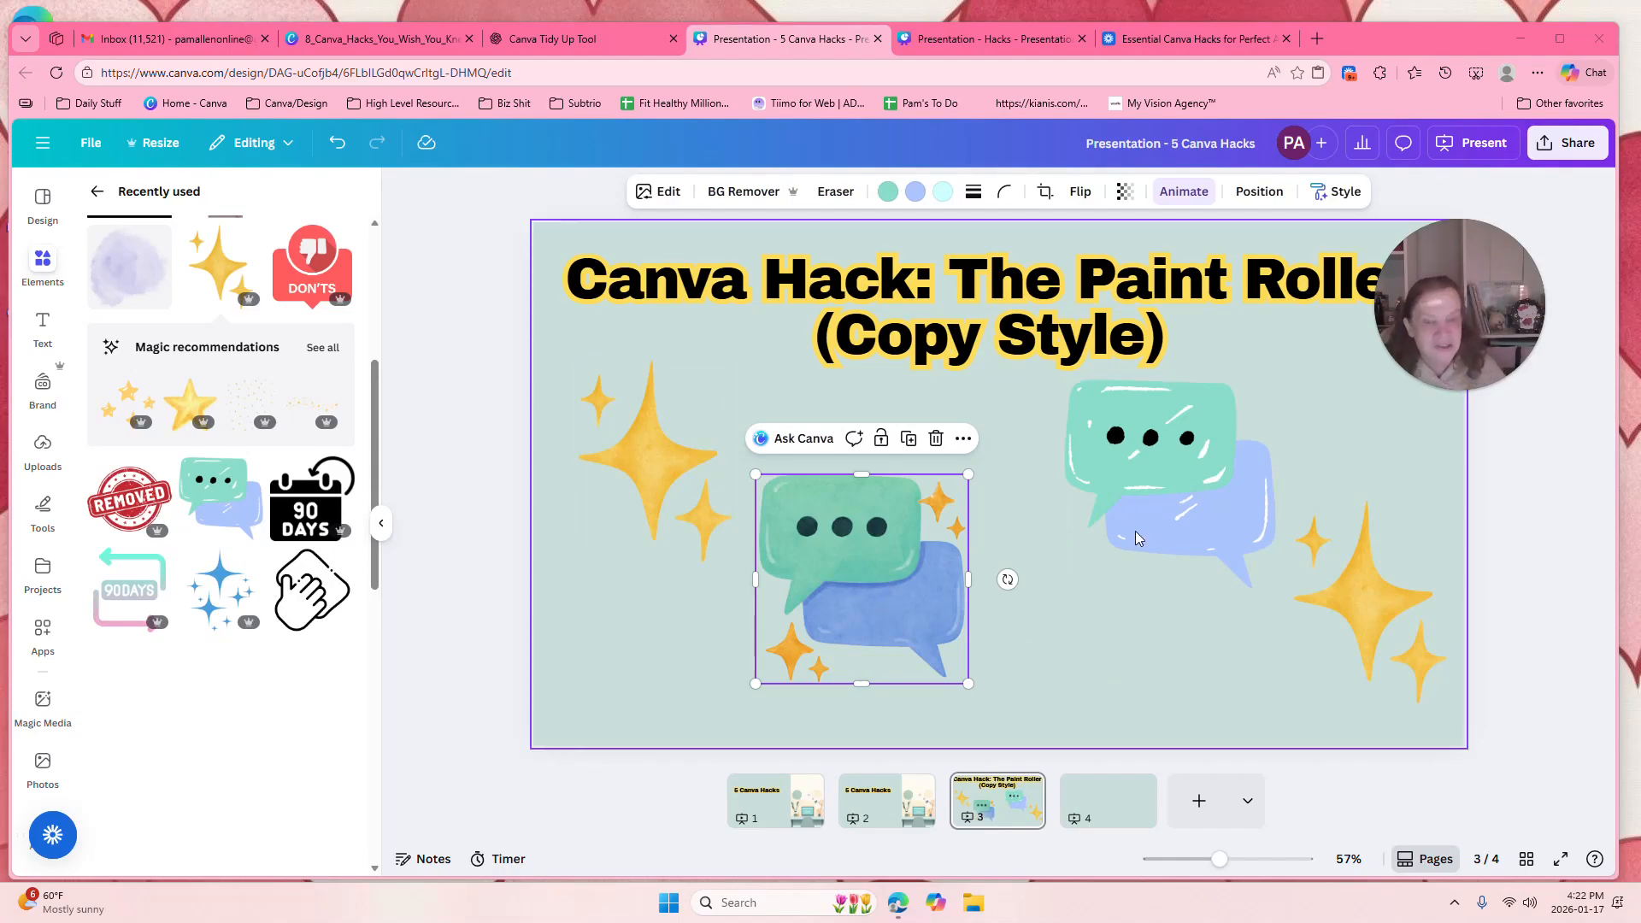
Copy the art style of the right speech-bubble graphic and apply it to the gold sparkle at the lower right.
click(1175, 460)
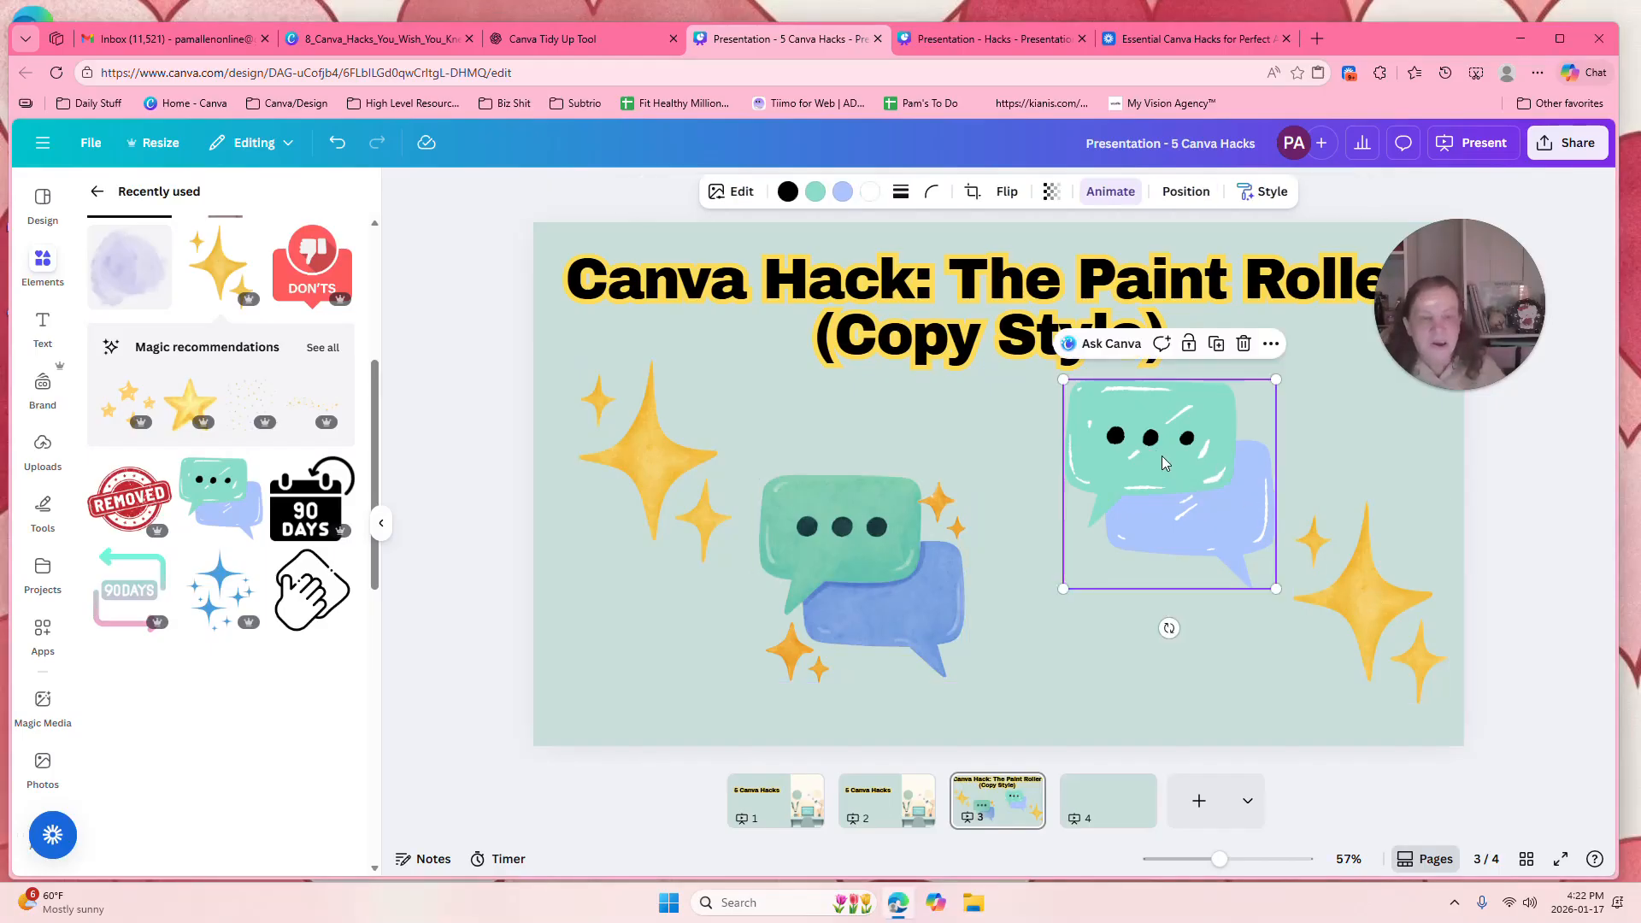
click(1255, 192)
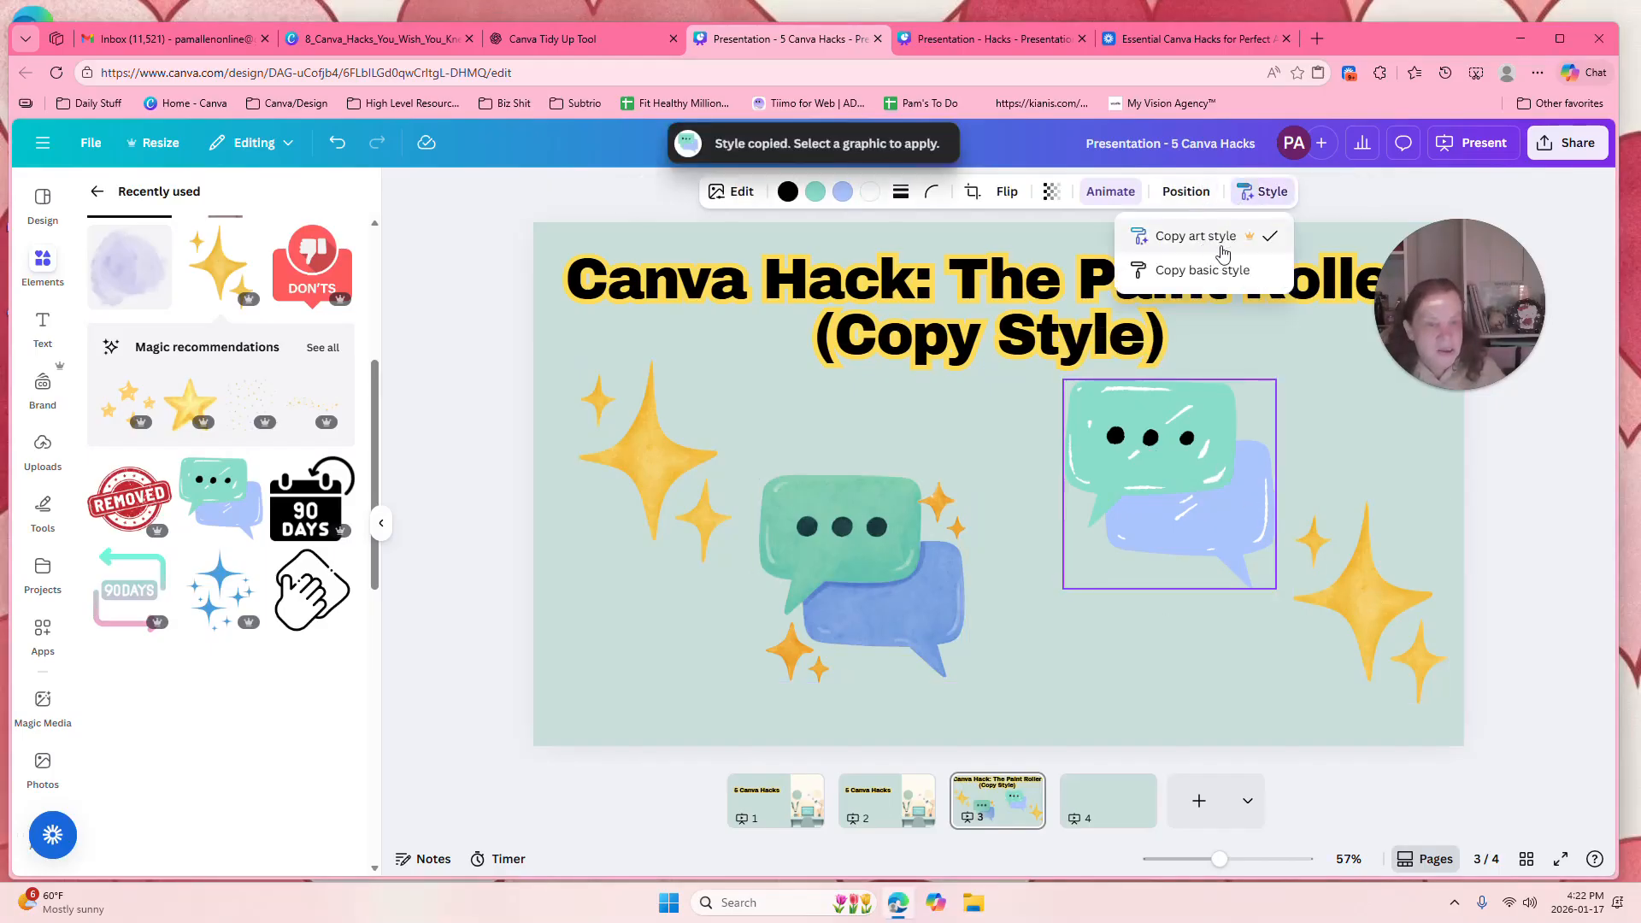
click(1364, 617)
click(1366, 616)
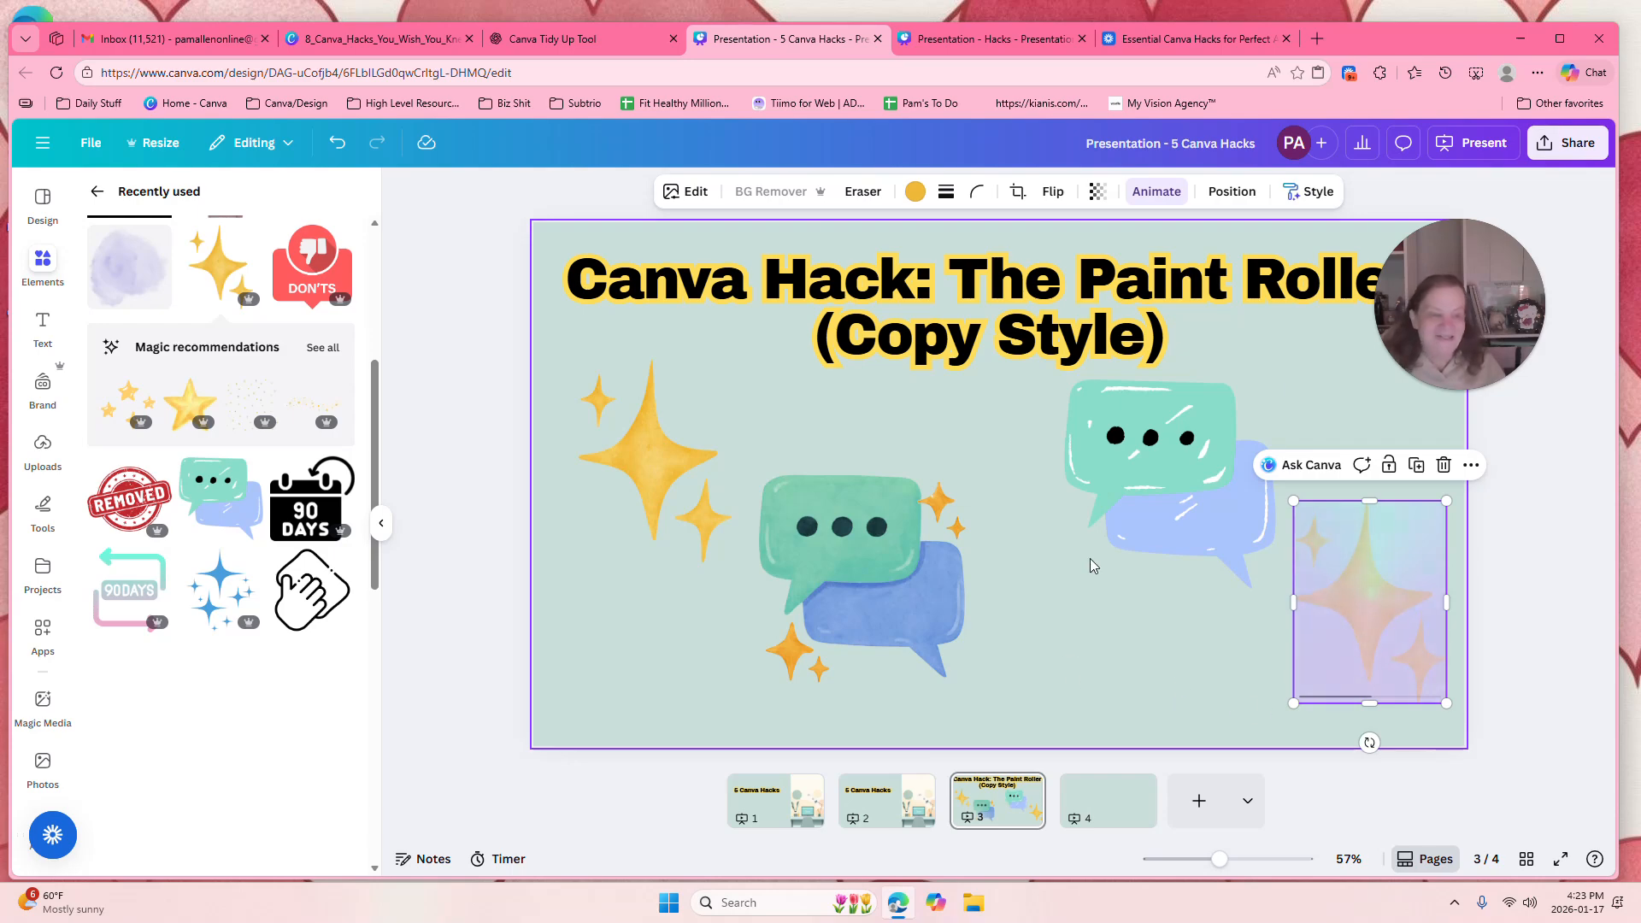
Look through the restyled speech bubble's additional options and reposition the graphic slightly higher, between the left sparkle and the other speech bubble.
drag(938, 496, 911, 414)
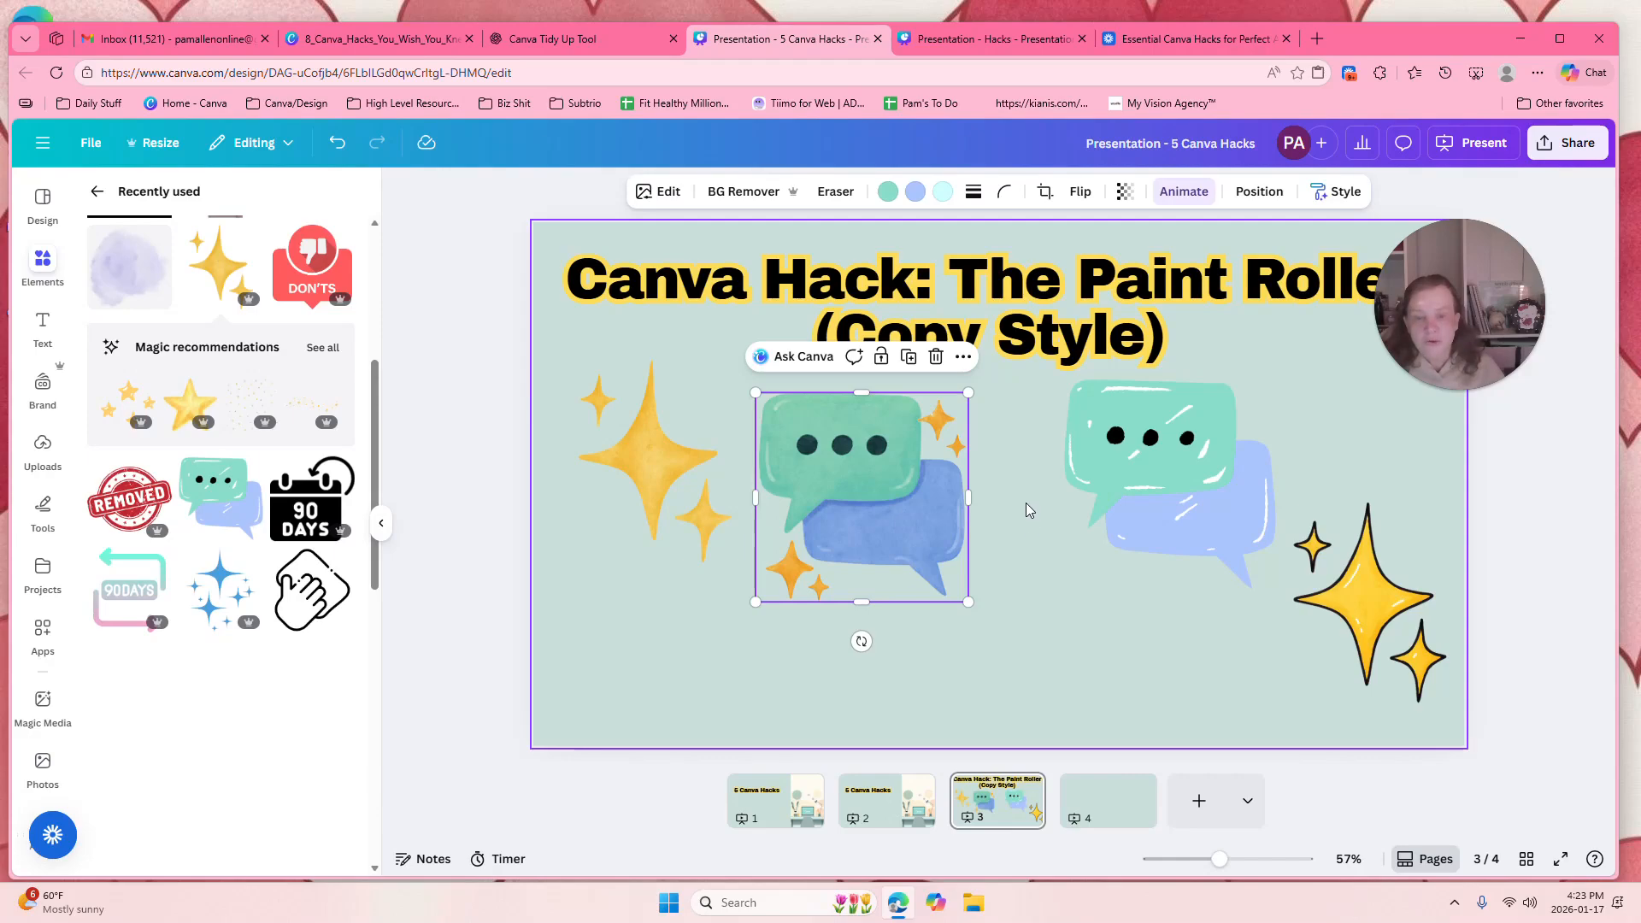
click(962, 357)
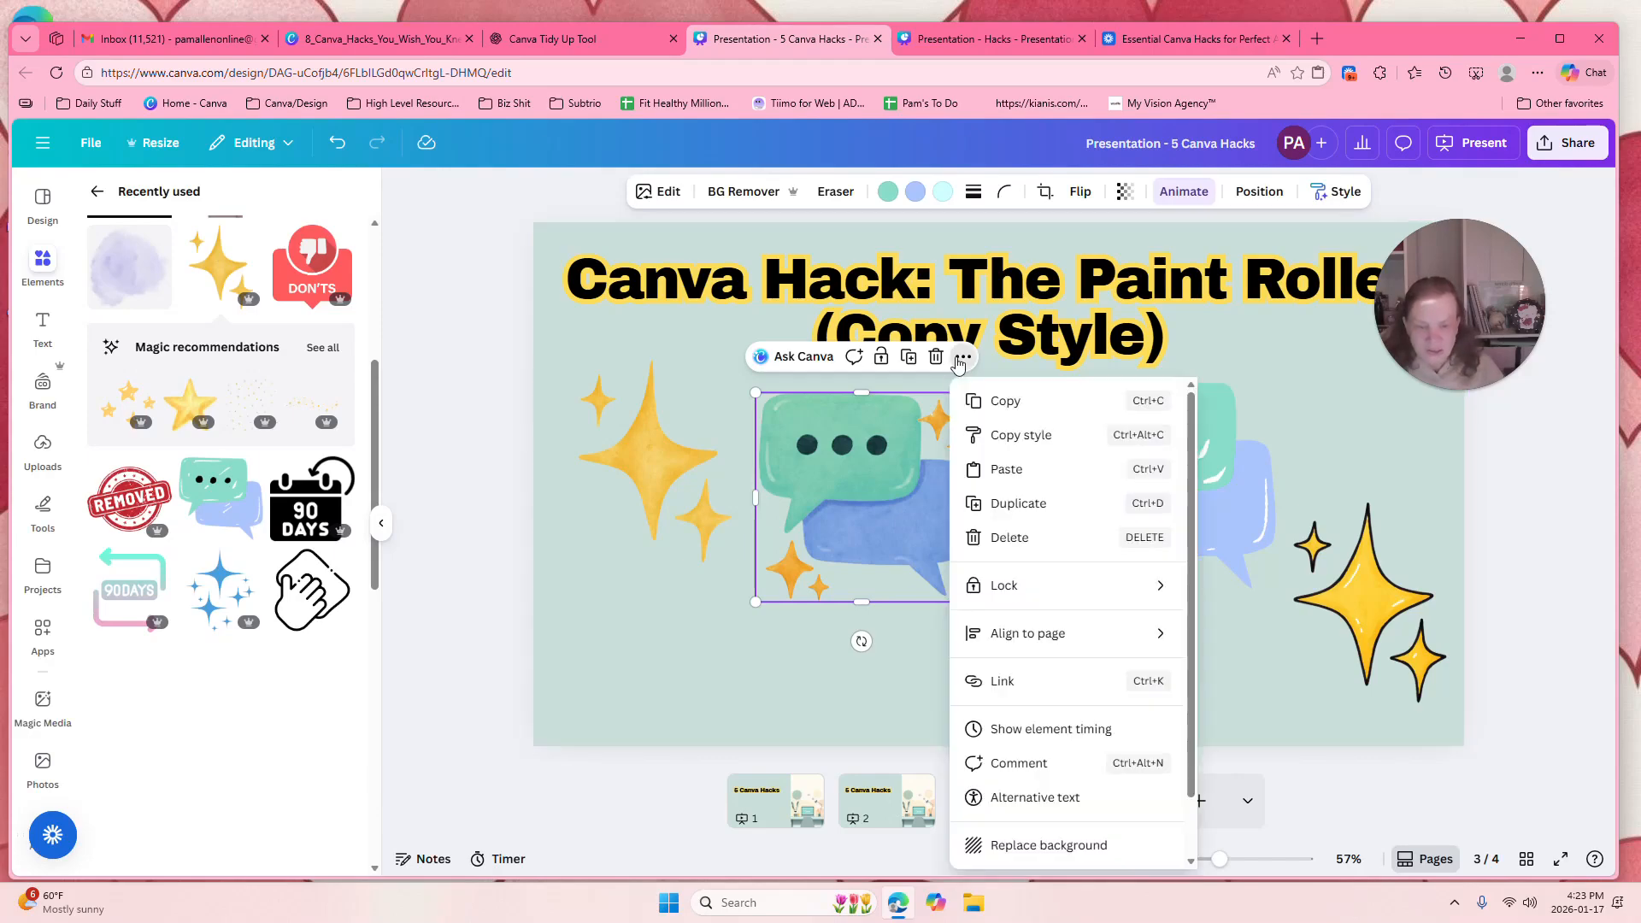
mouse_move(1180, 590)
drag(1193, 518, 1214, 730)
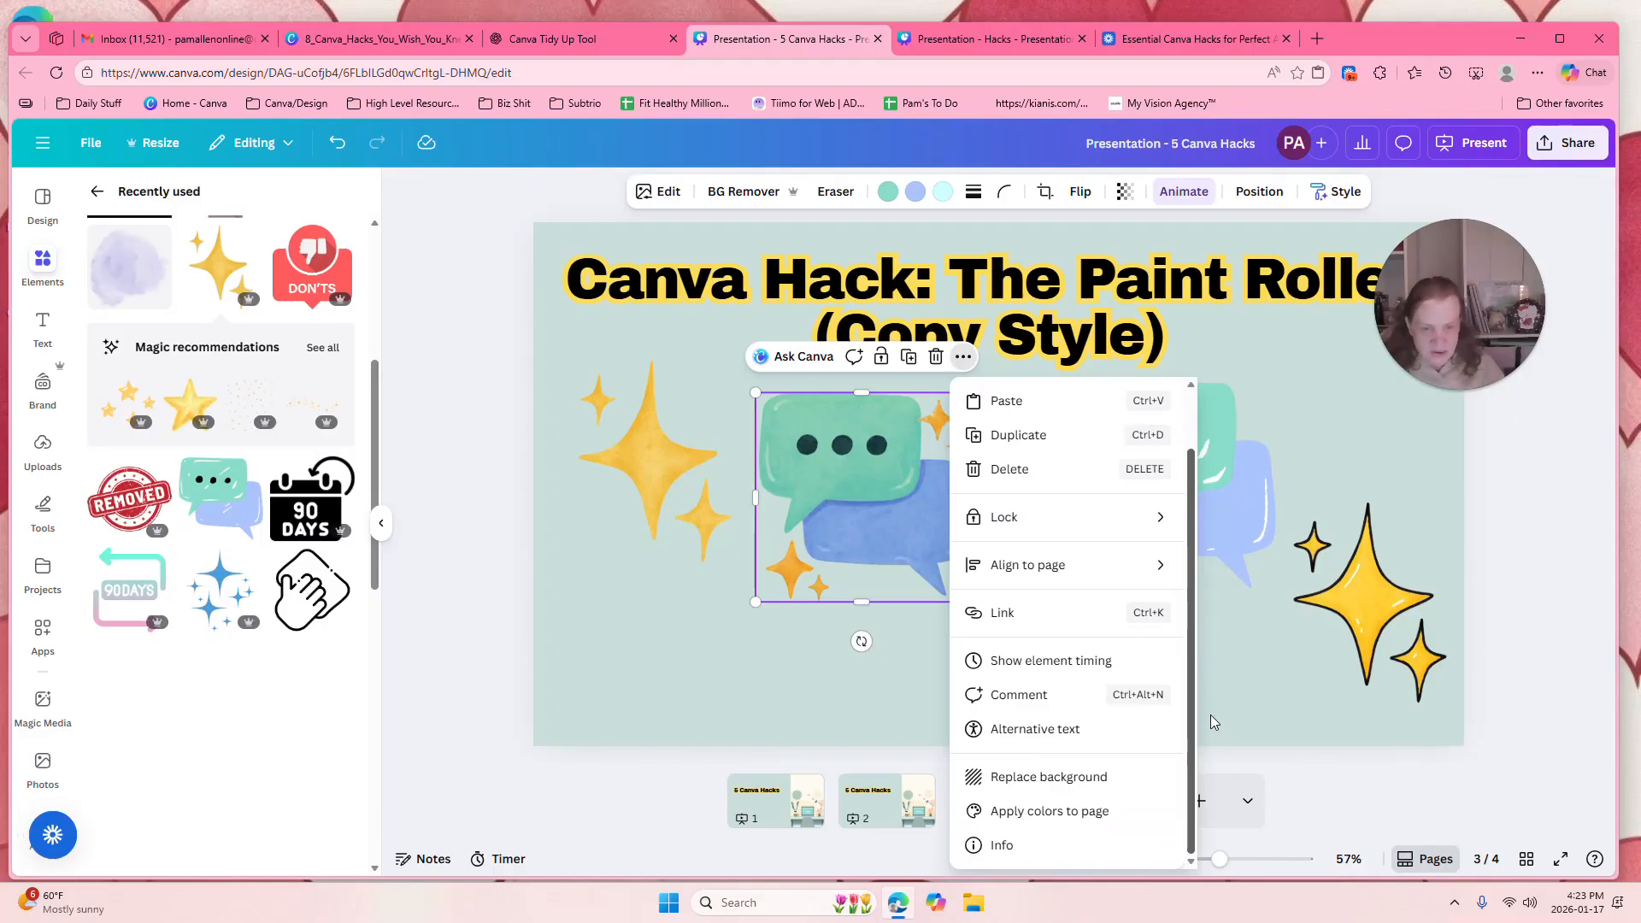
scroll(1183, 520, up, 2)
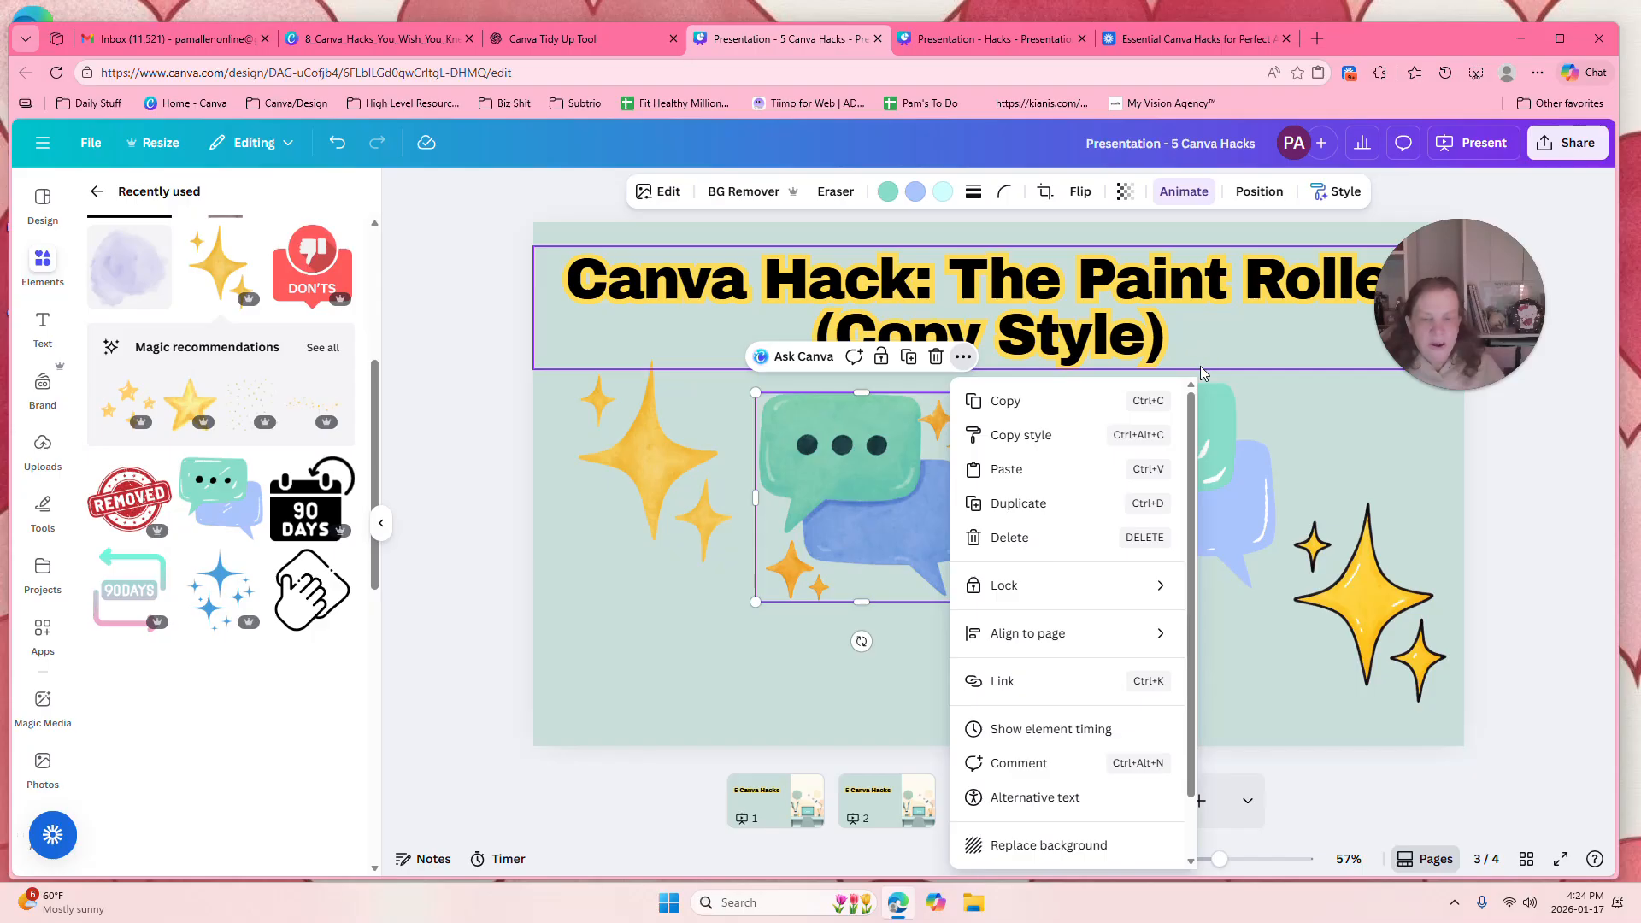
click(490, 592)
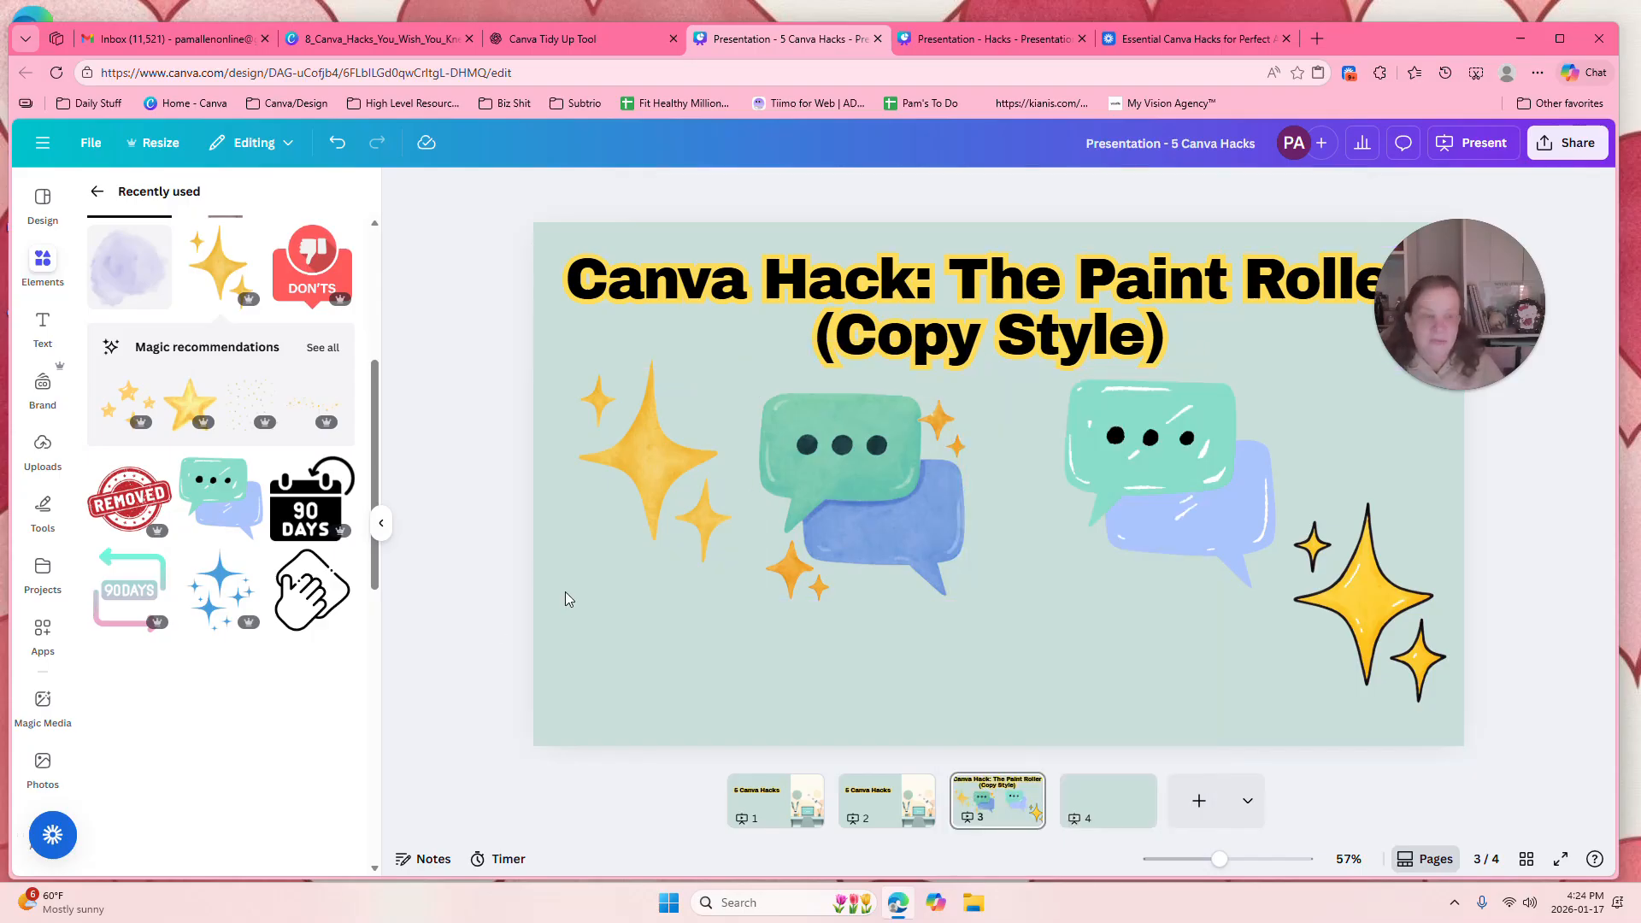
drag(814, 503, 836, 523)
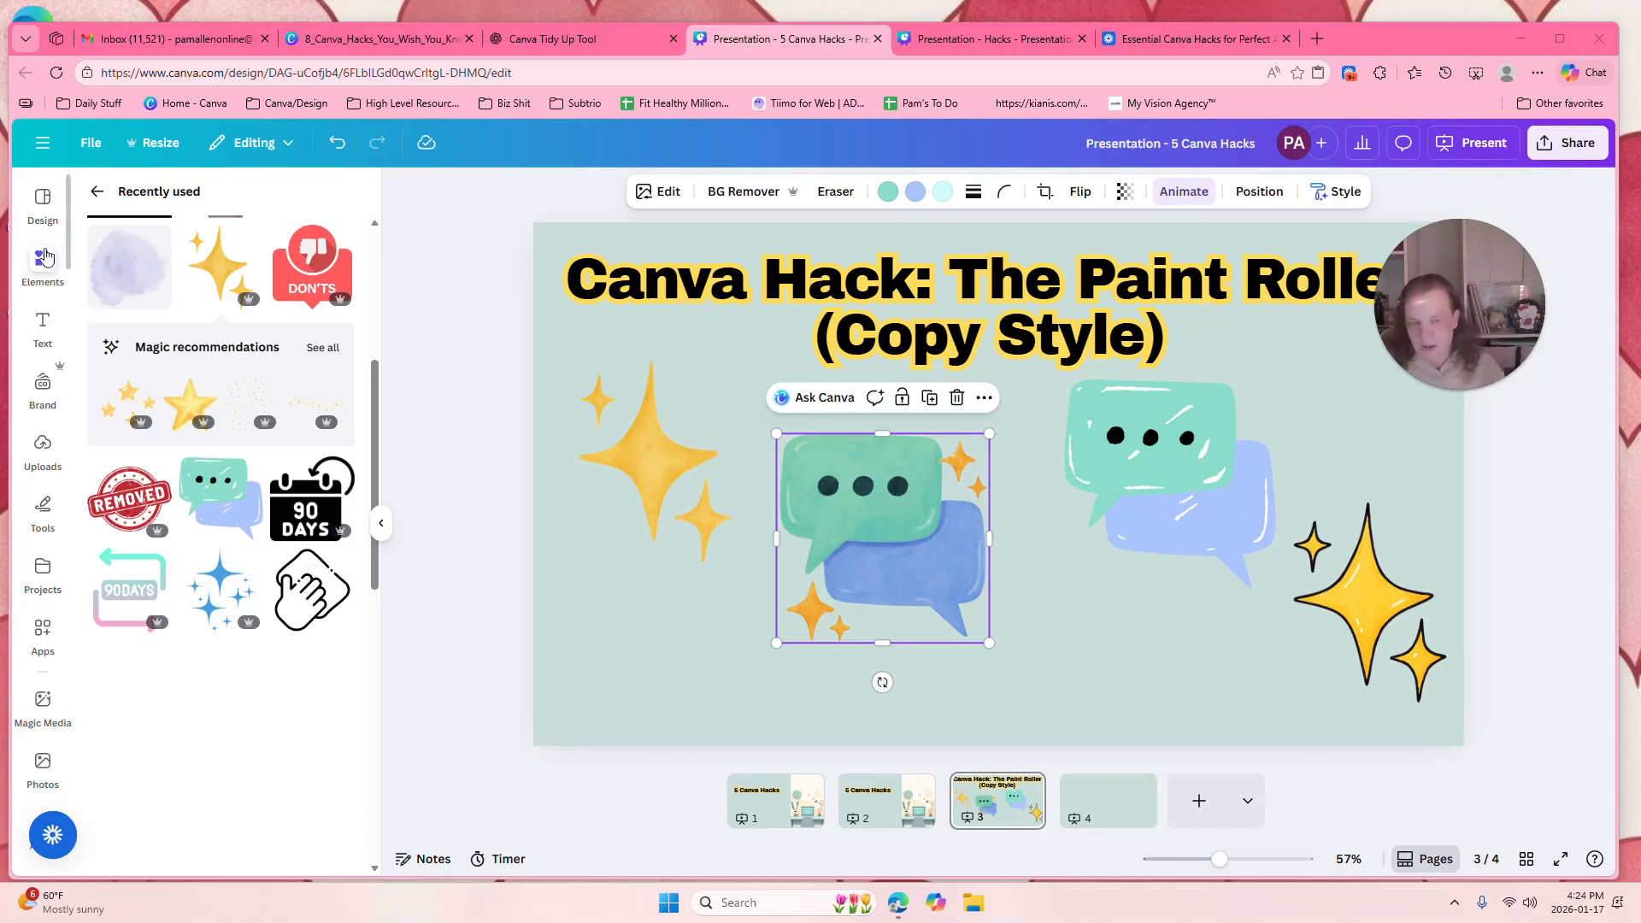
Add a square shape over the restyled speech bubble and resize it to about 488 by 490 px so it covers the graphic.
click(38, 274)
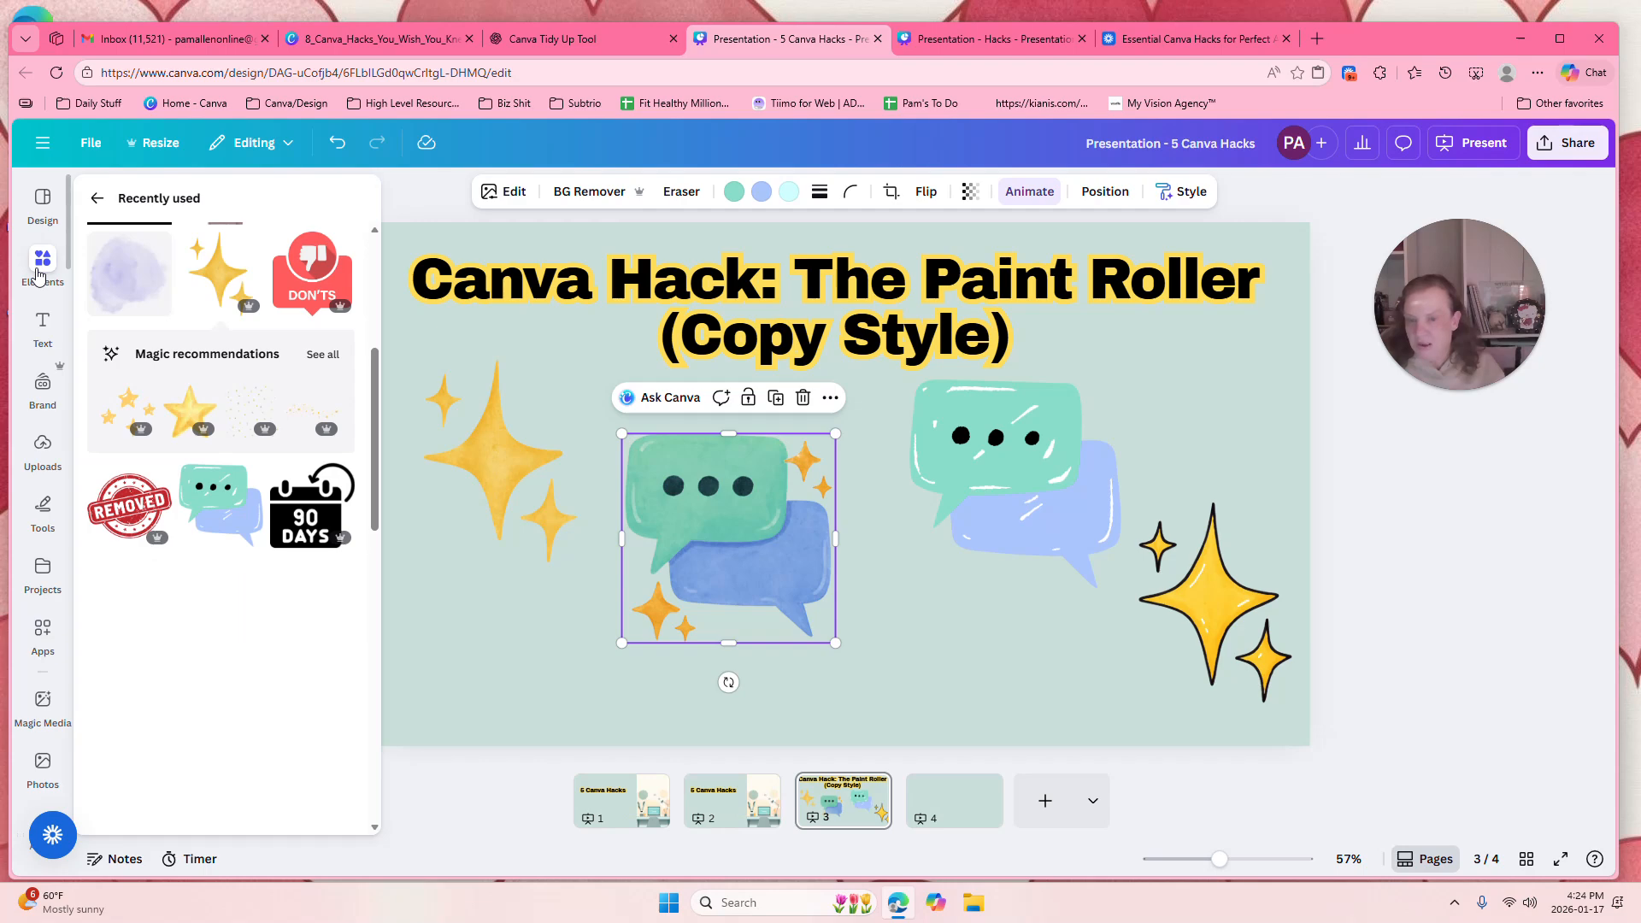
click(97, 197)
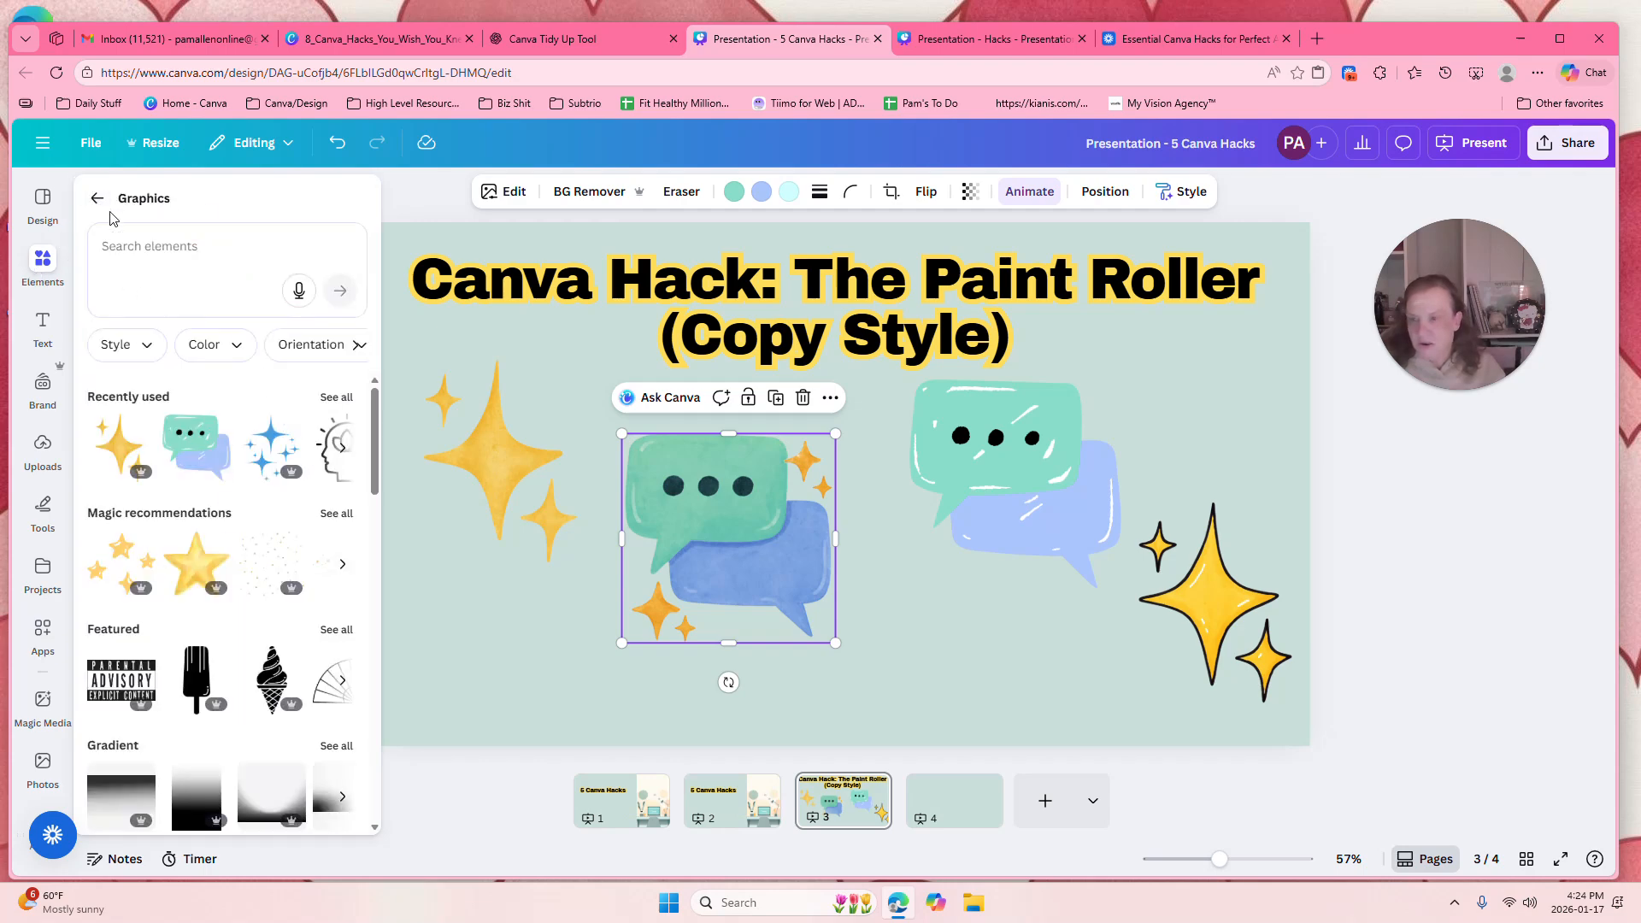
click(99, 200)
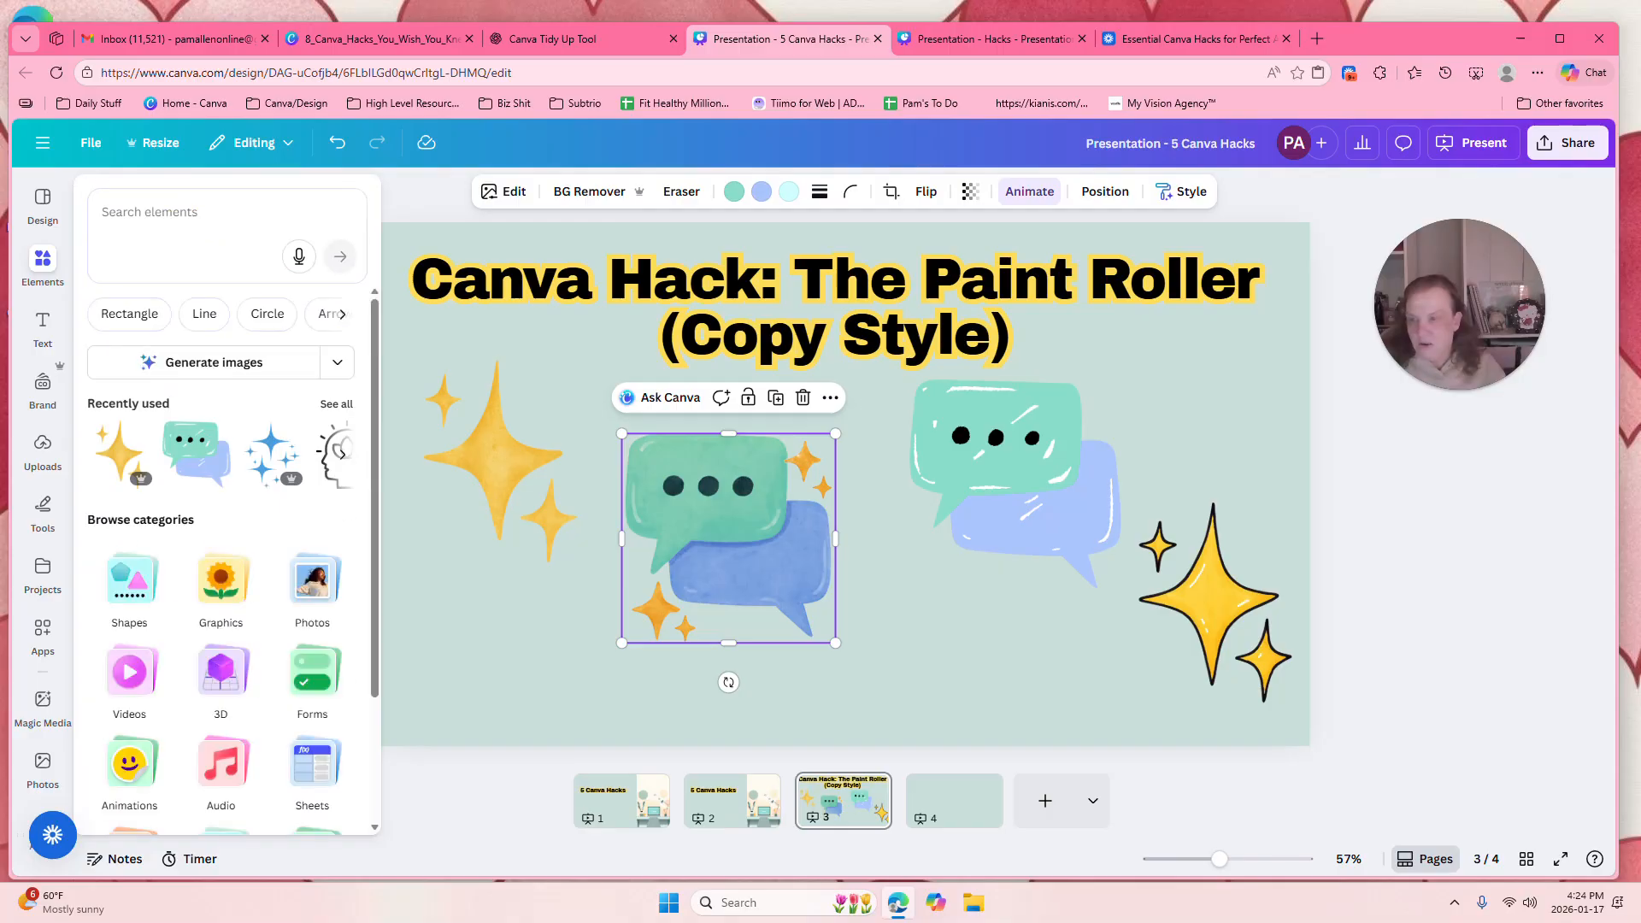
click(129, 581)
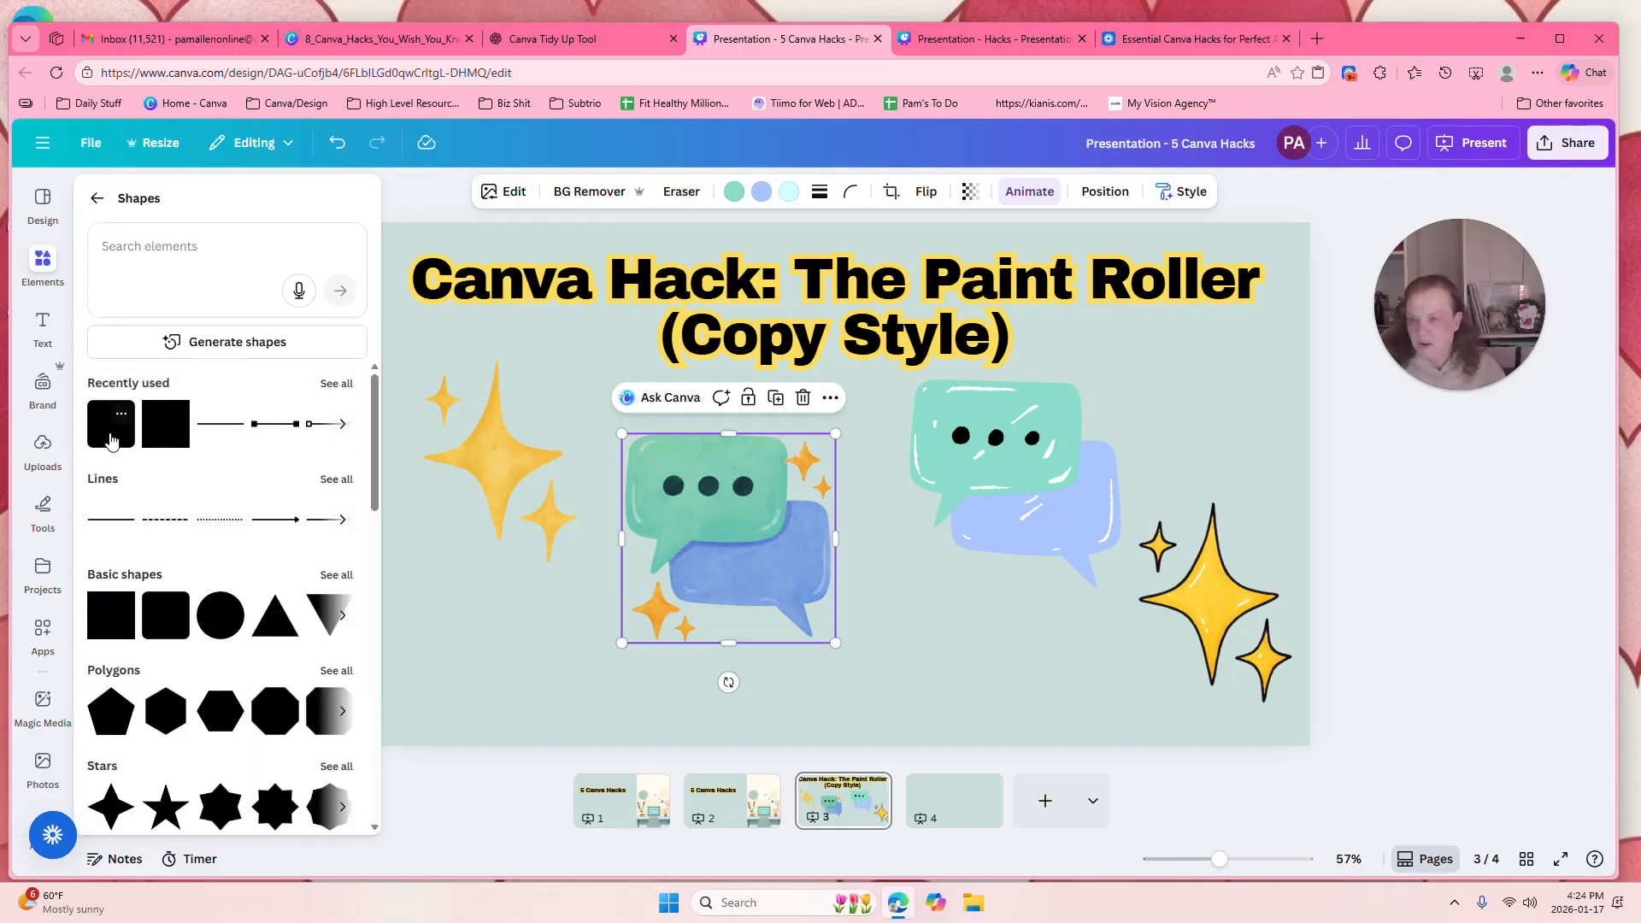
click(167, 614)
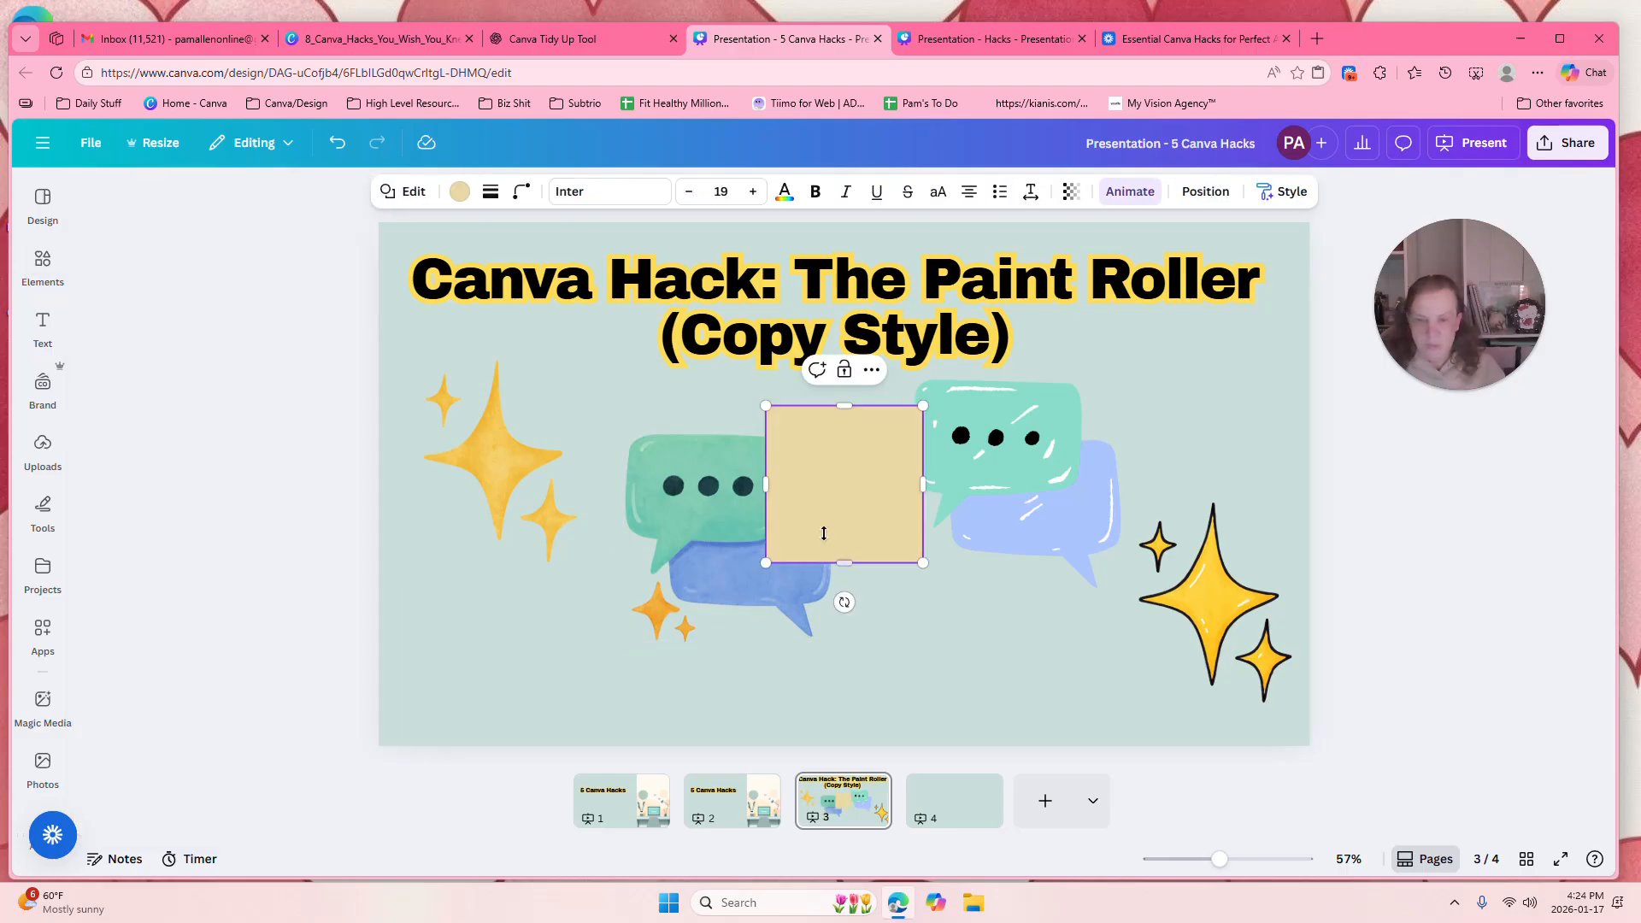
mouse_move(828, 506)
mouse_down()
mouse_move(699, 519)
mouse_move(853, 512)
mouse_up()
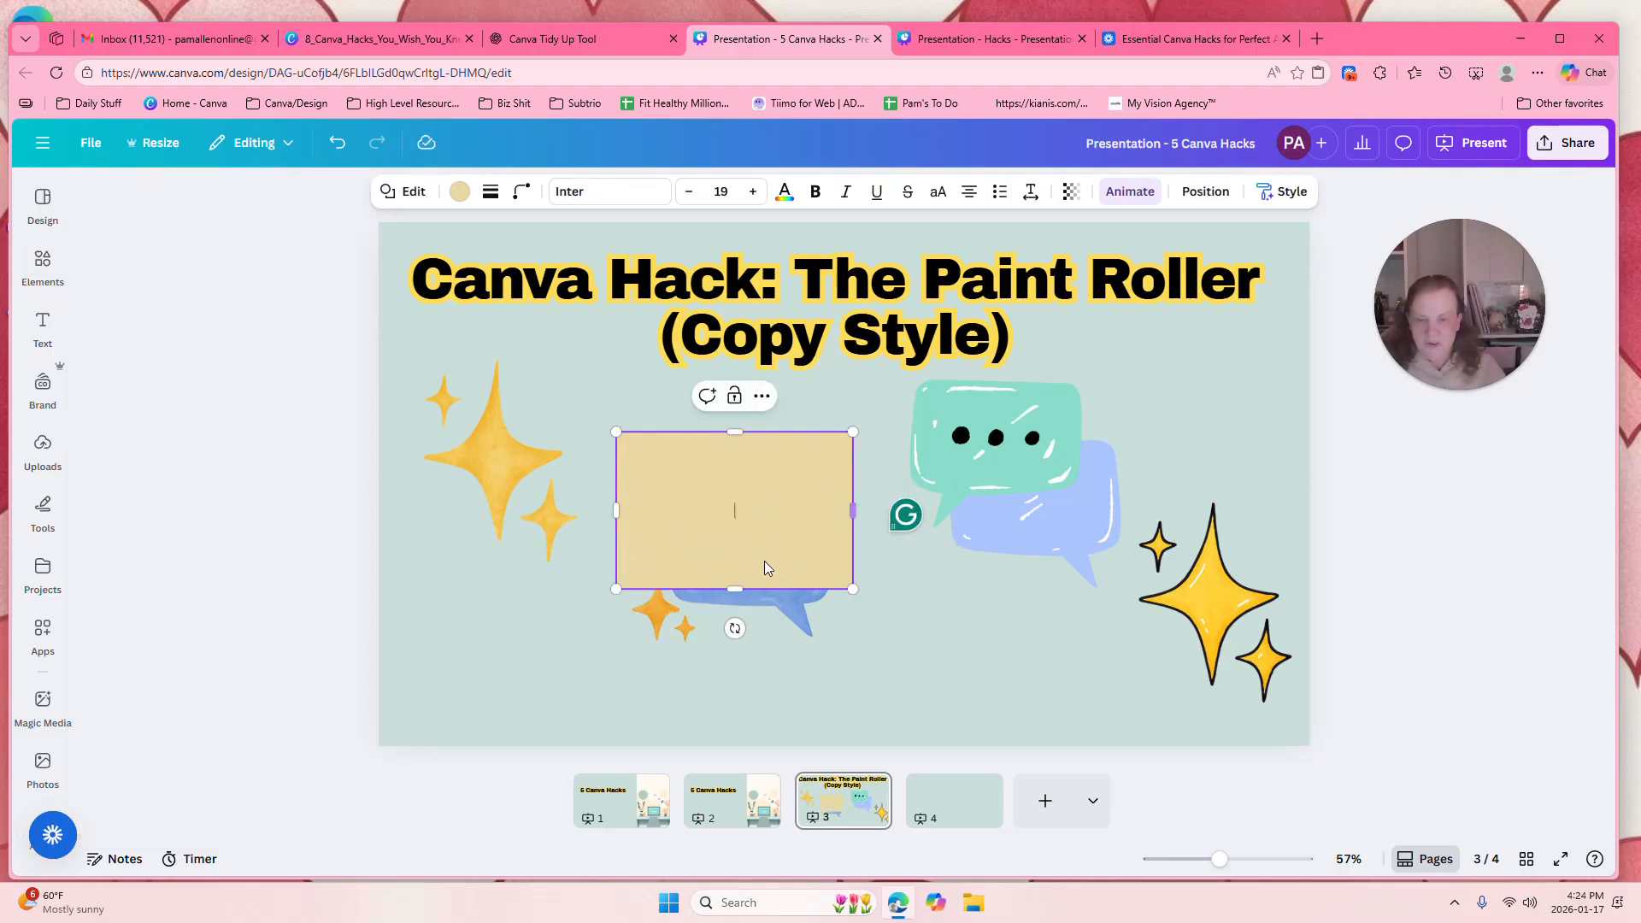
drag(729, 590, 732, 660)
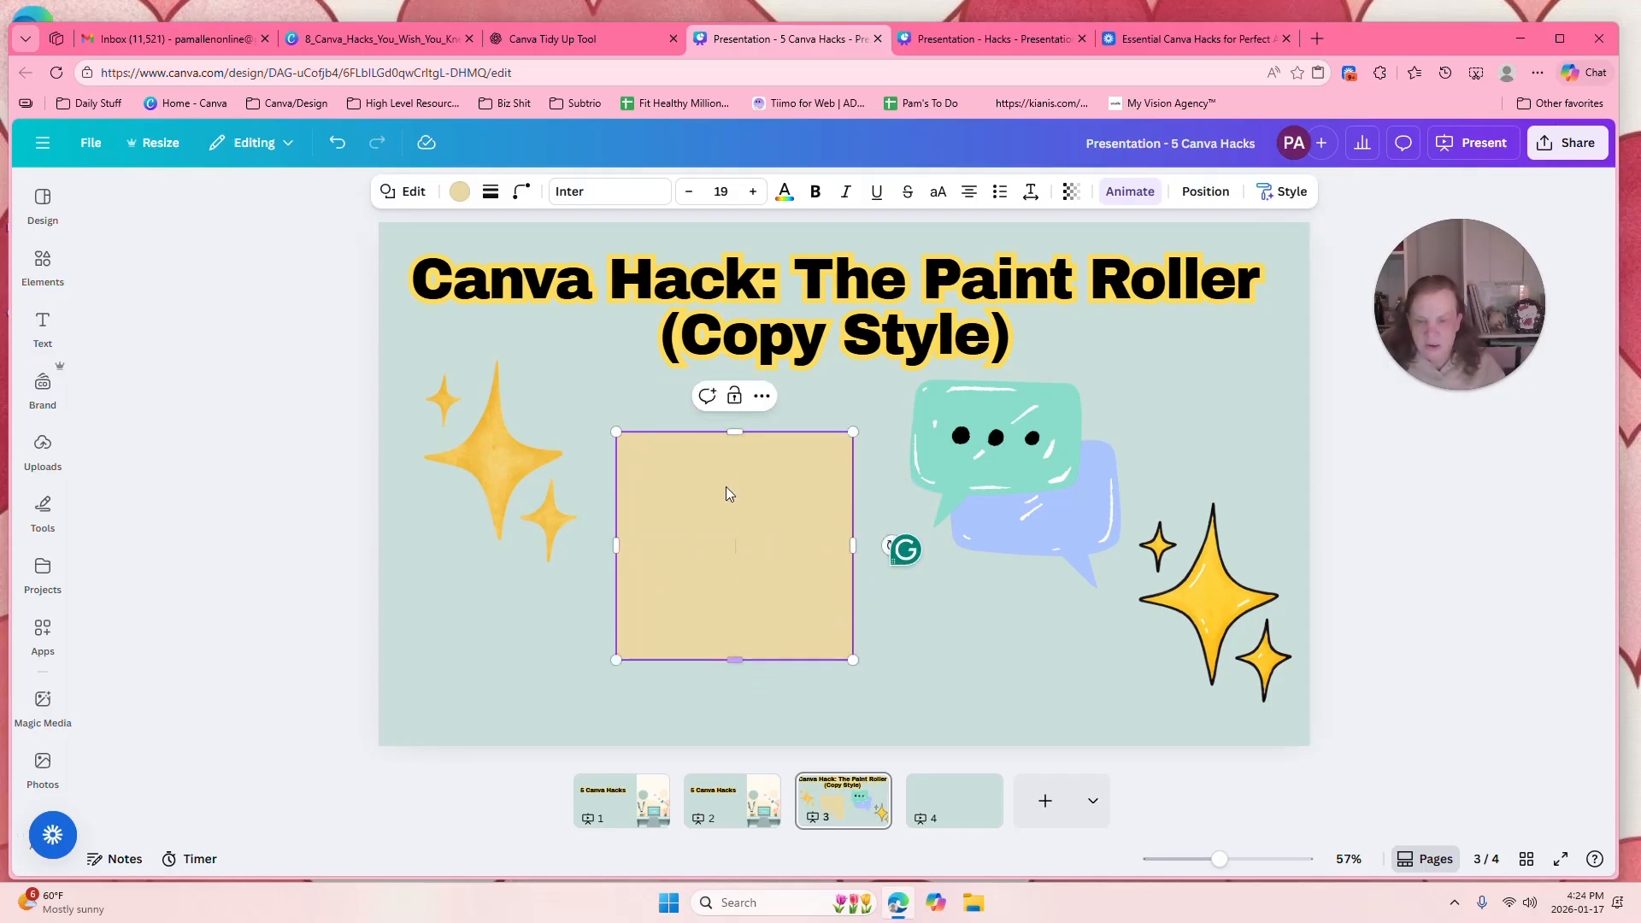
drag(738, 430, 736, 422)
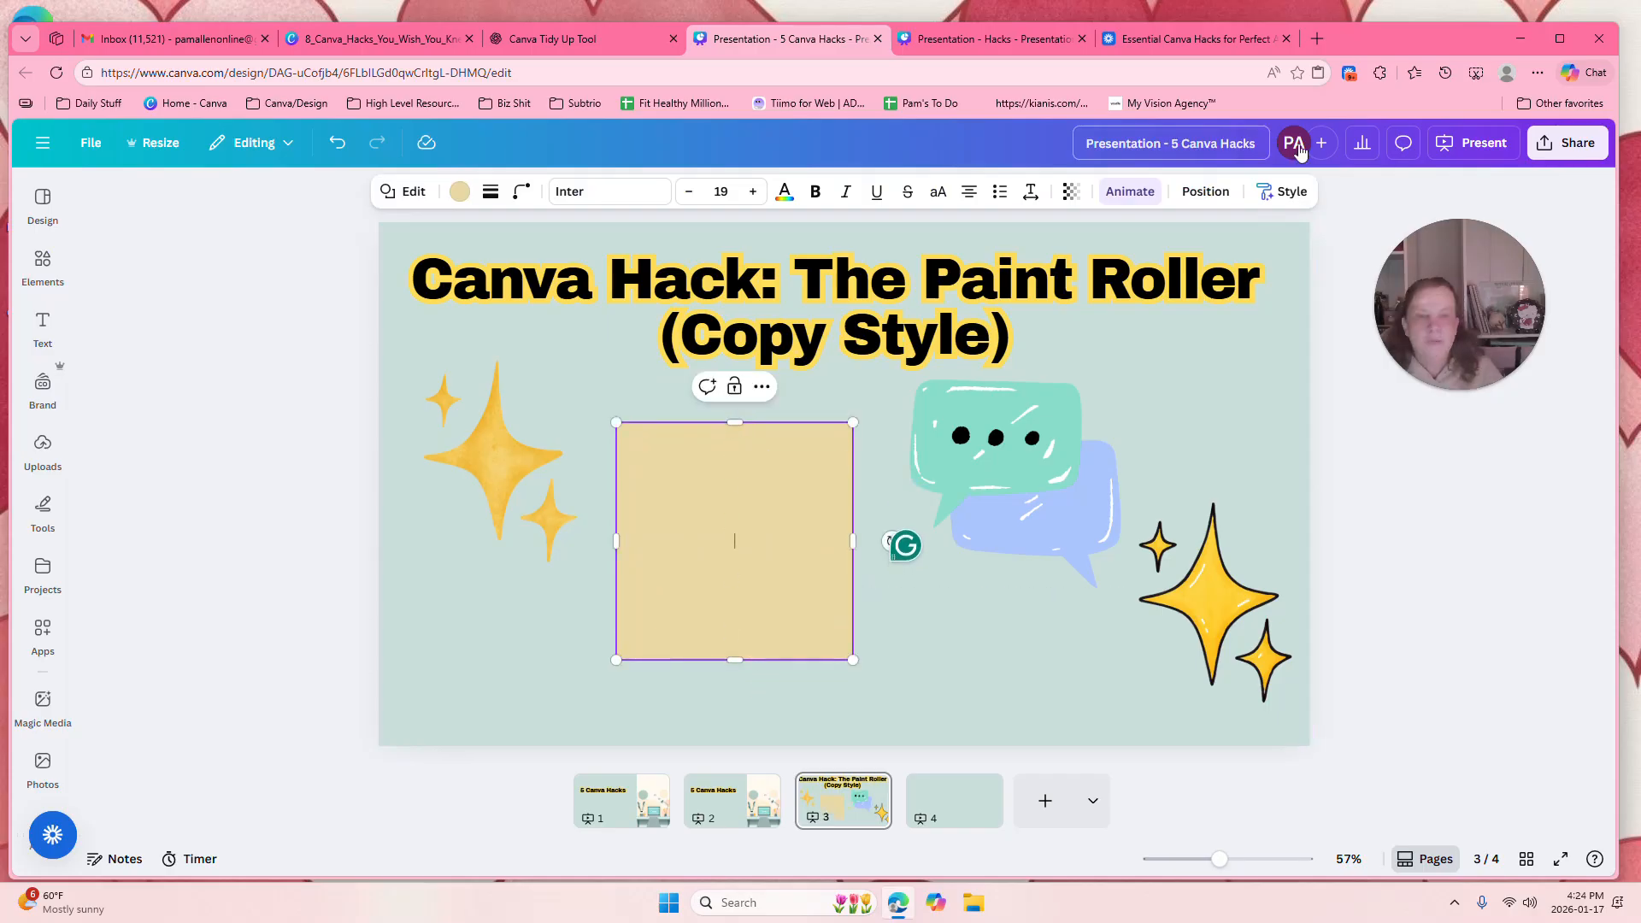
Send the square behind the restyled speech bubble and set its fill to no color.
click(1206, 192)
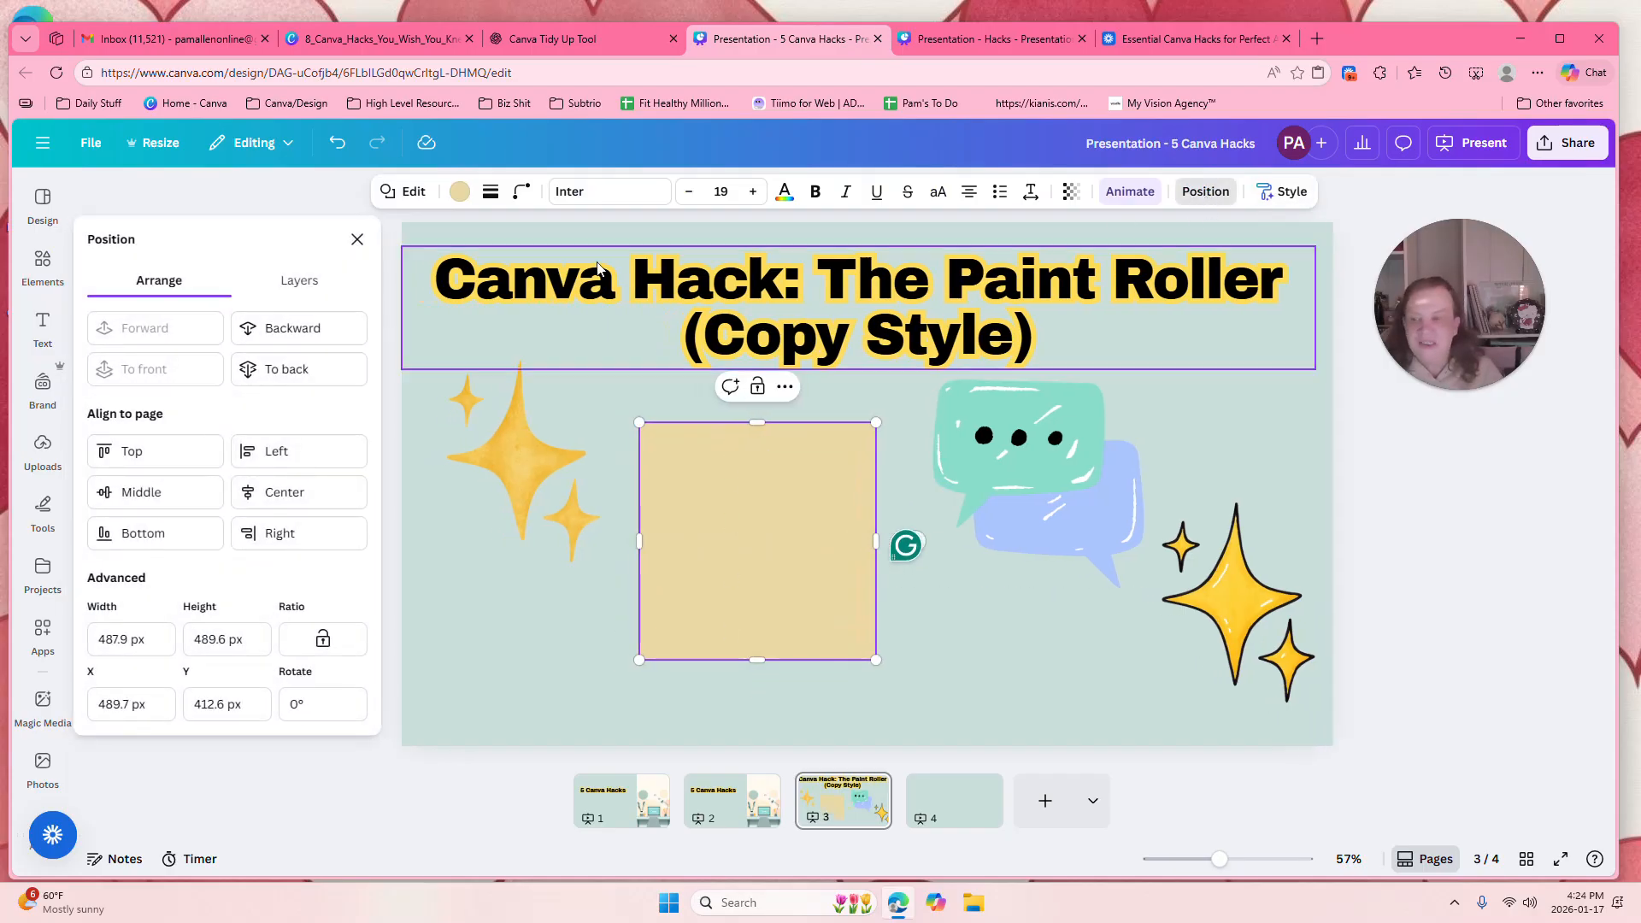
click(270, 372)
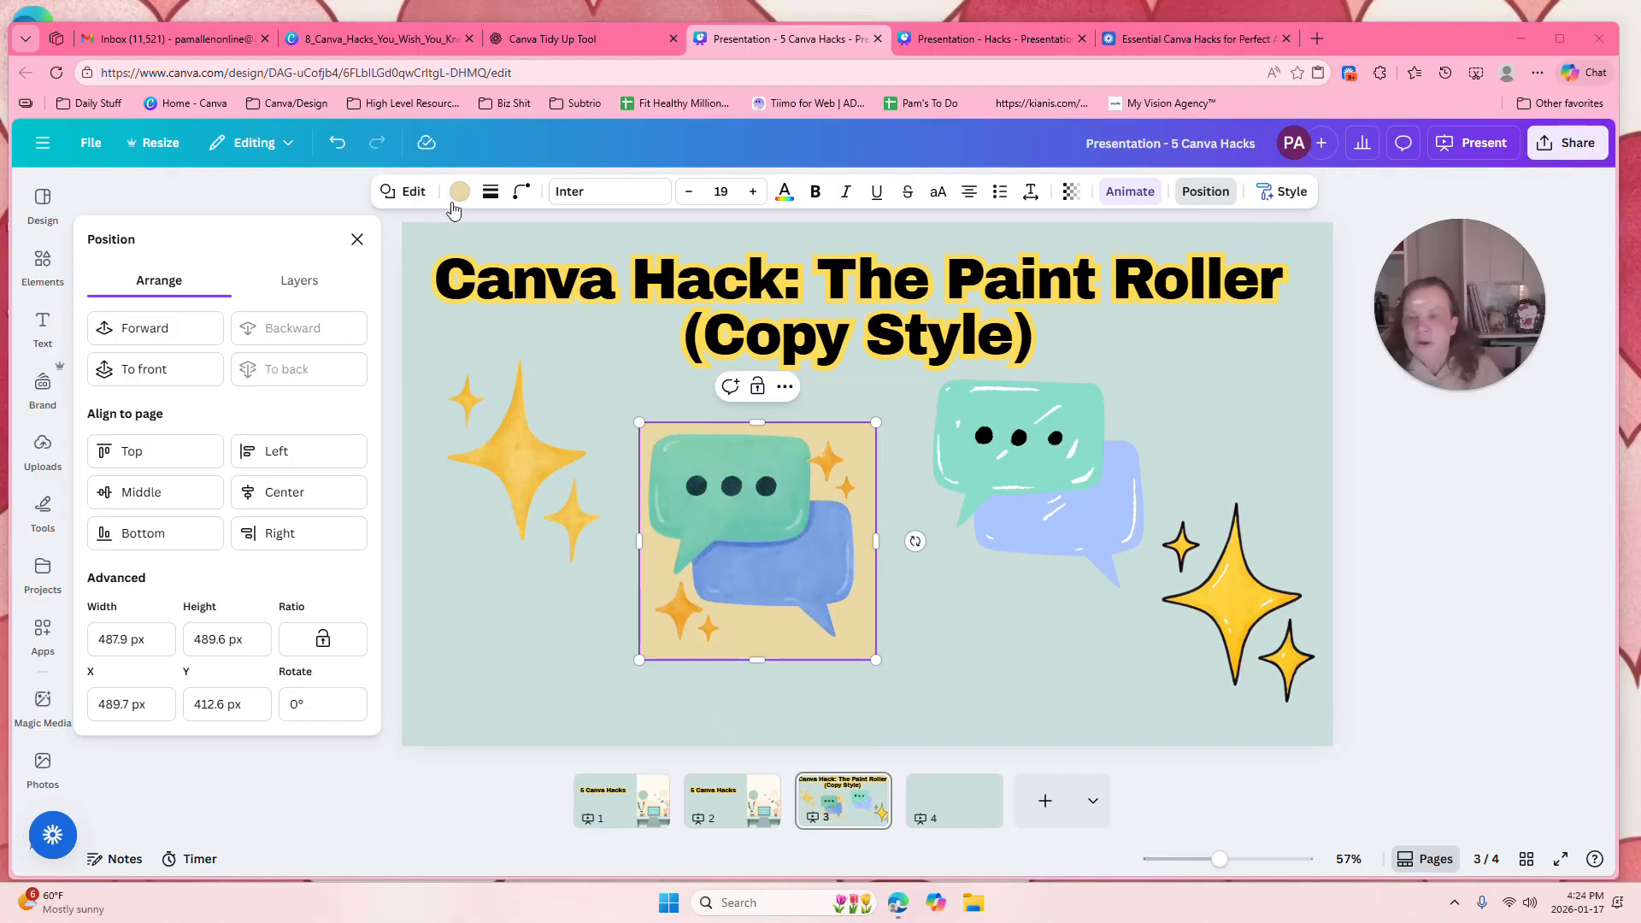
click(453, 193)
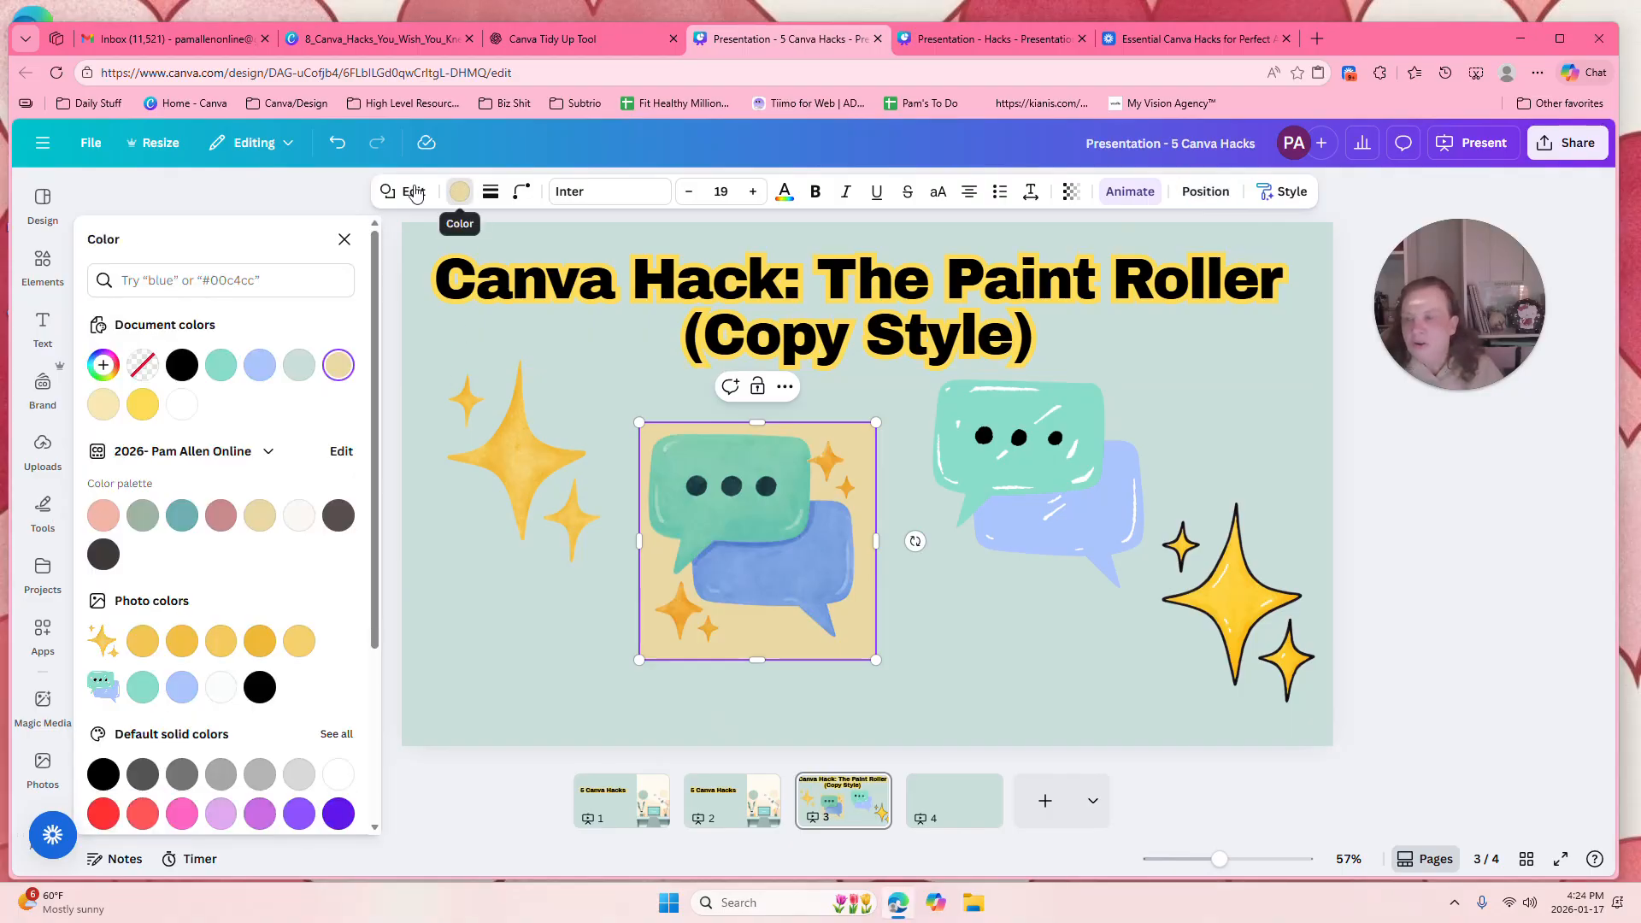
click(143, 367)
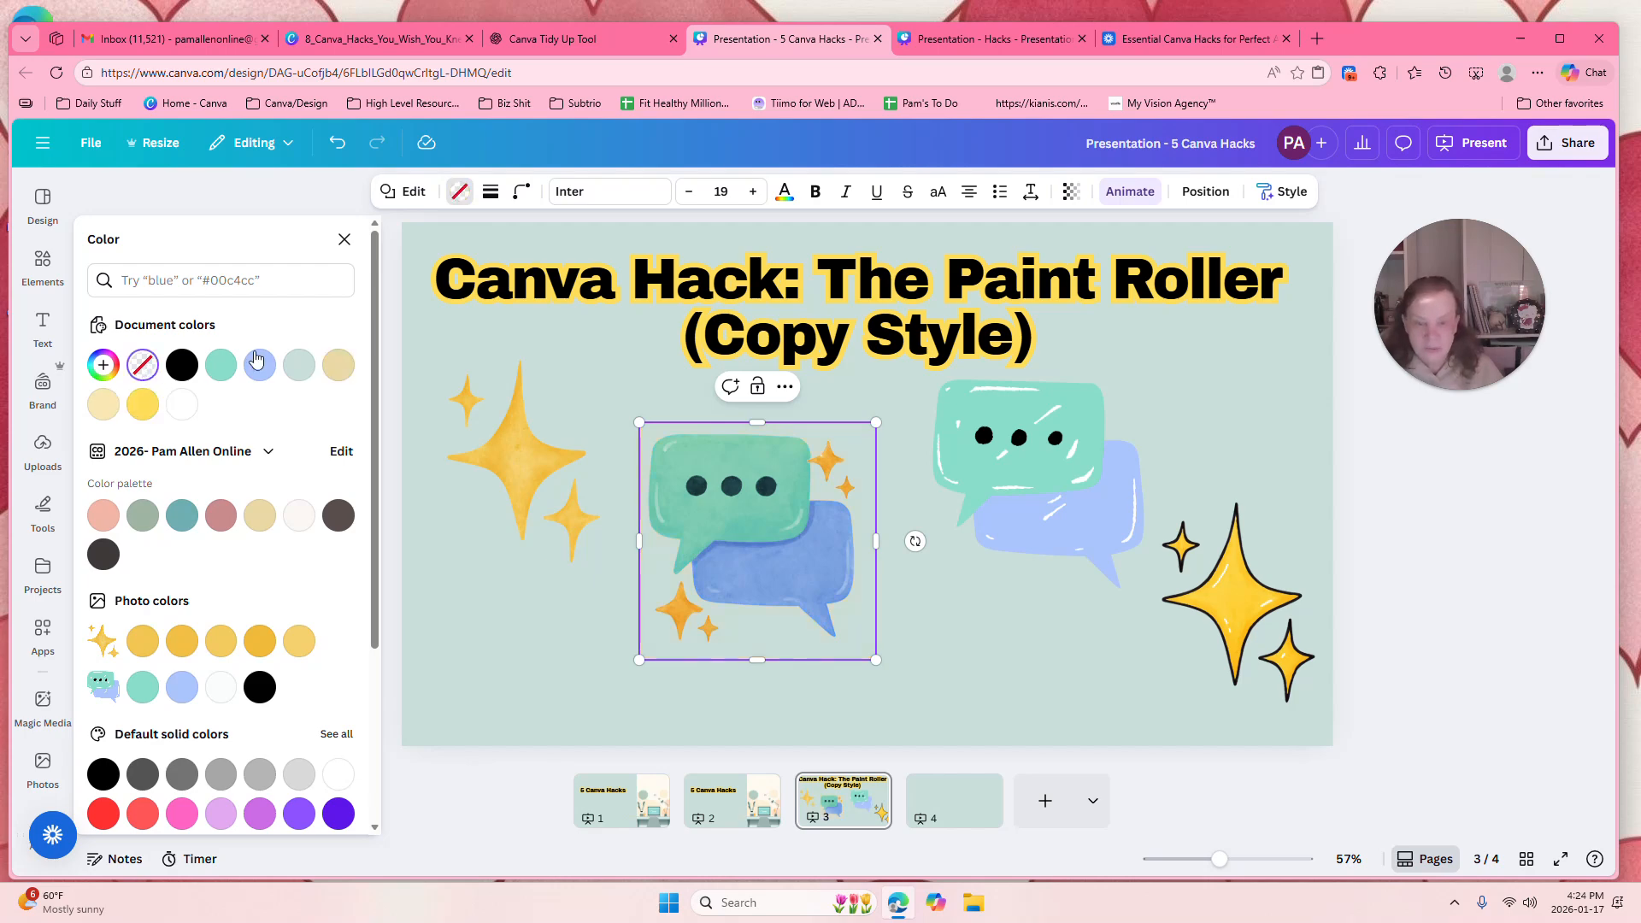
Select the transparent square together with the restyled speech bubble and open the download settings for only that selection.
drag(671, 606, 669, 398)
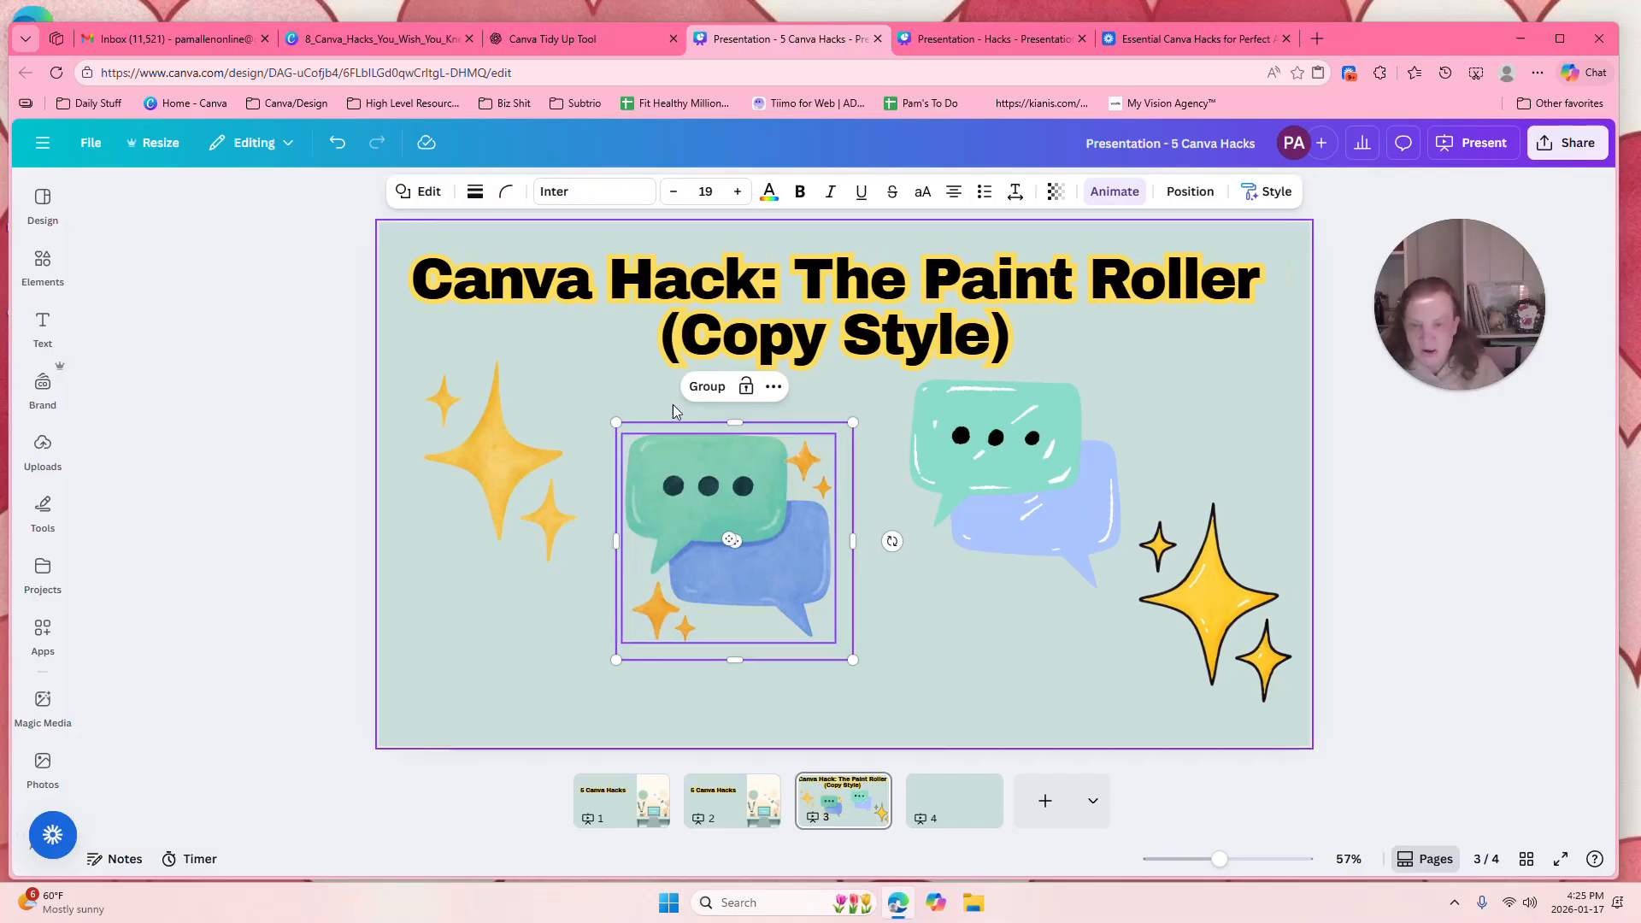
click(774, 389)
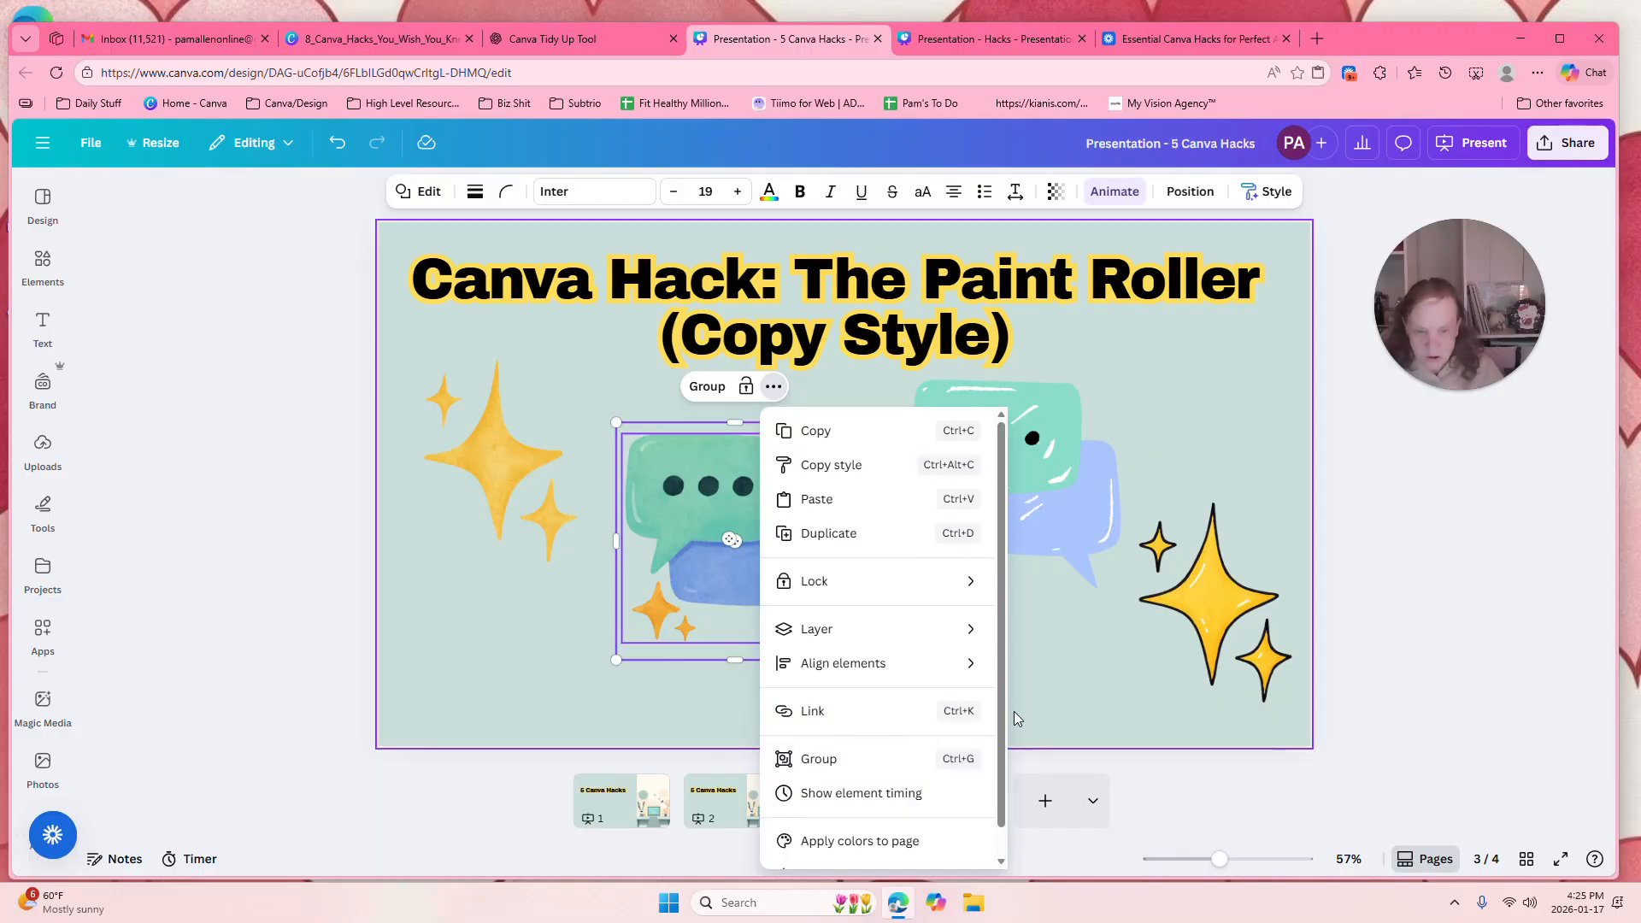
drag(1001, 725, 1002, 779)
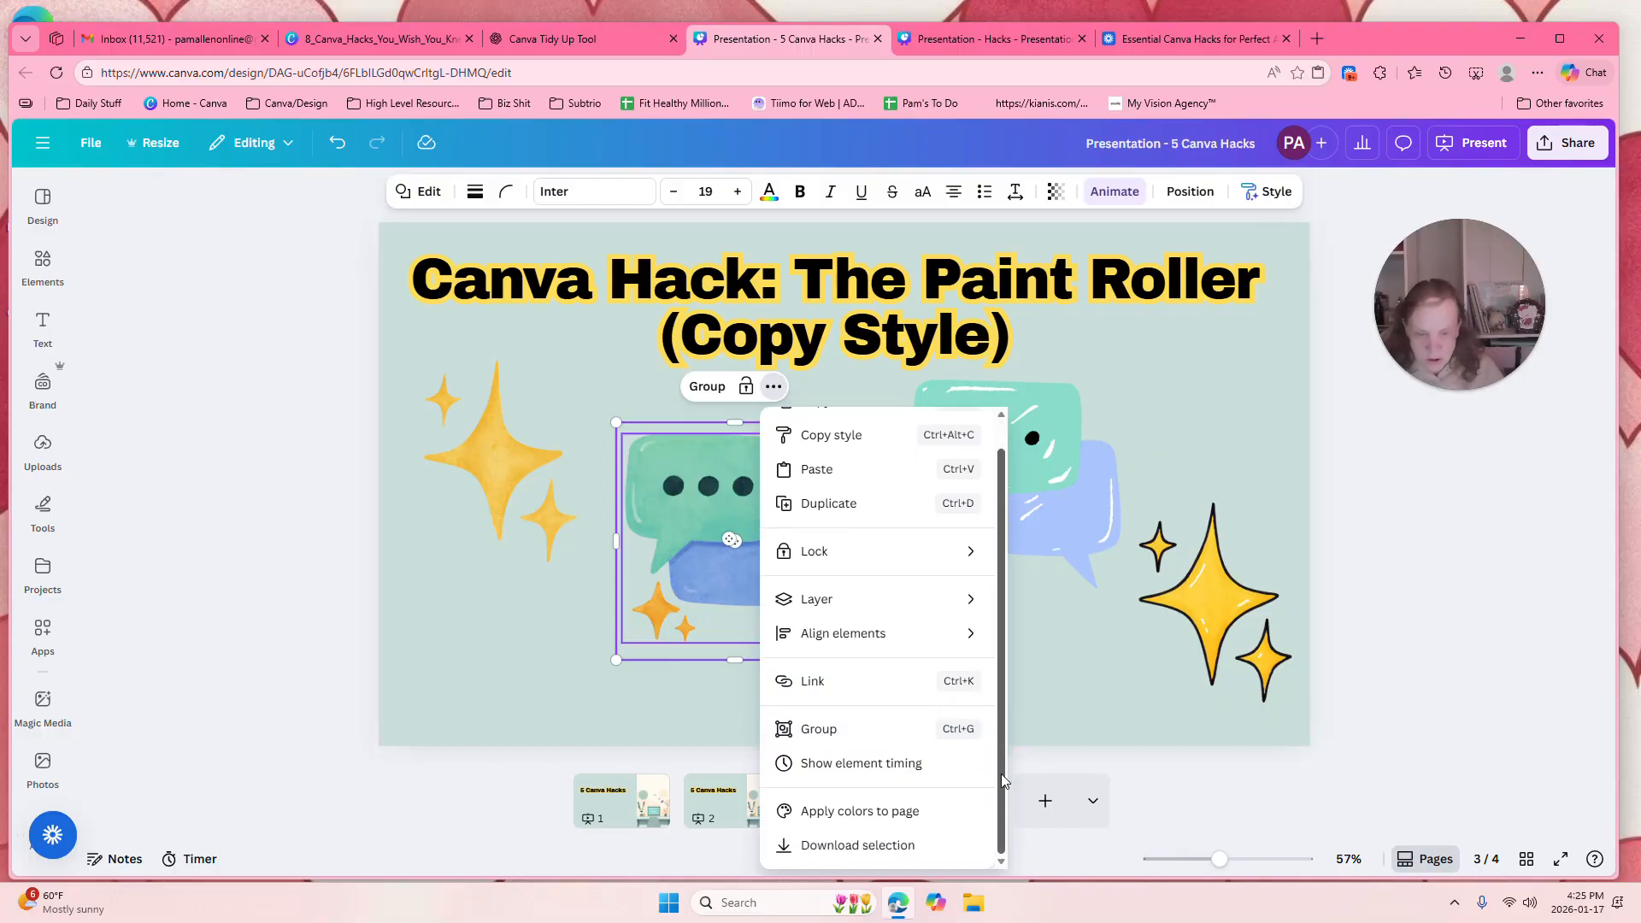
click(842, 846)
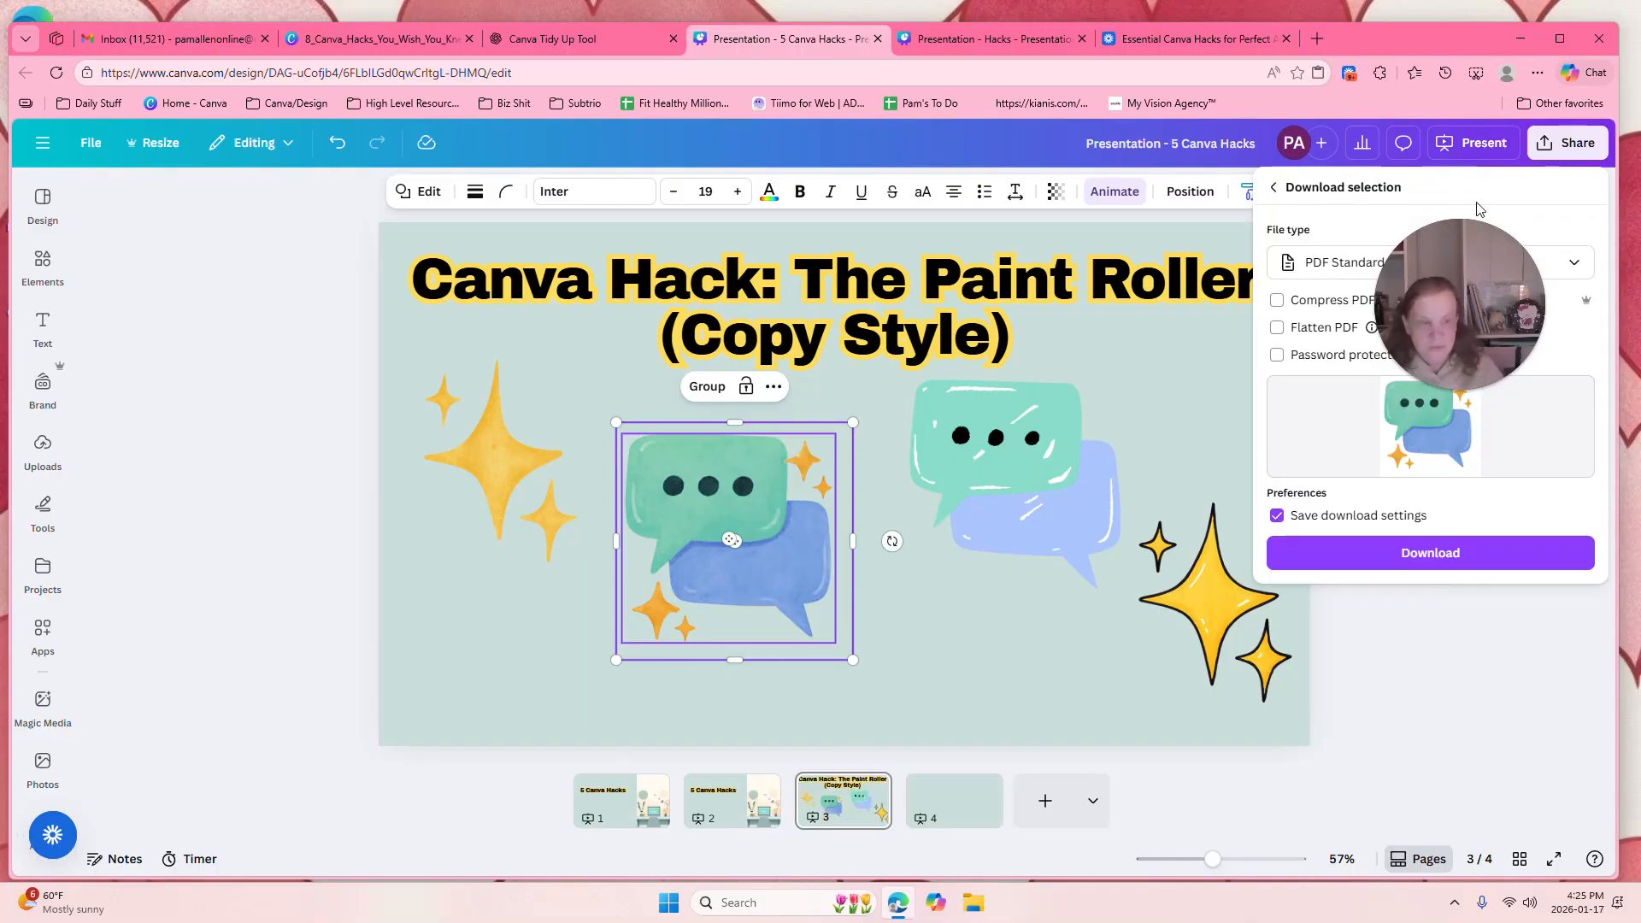
Download the selected graphic as a PNG at size 2, 976 × 980 px.
drag(1413, 310, 1491, 347)
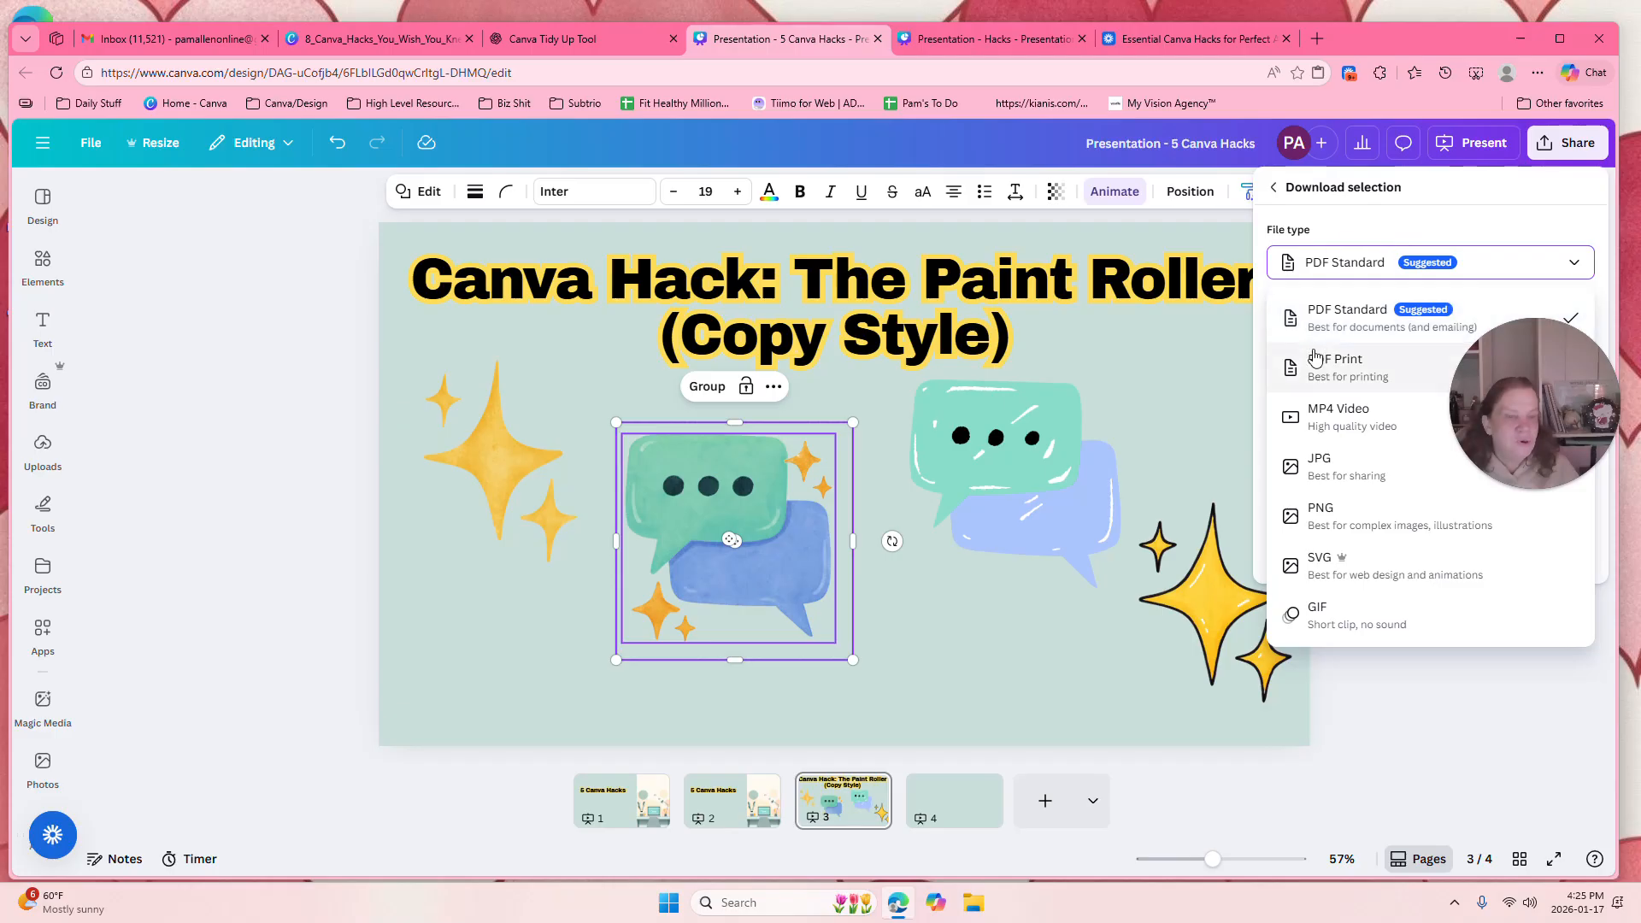
click(1328, 518)
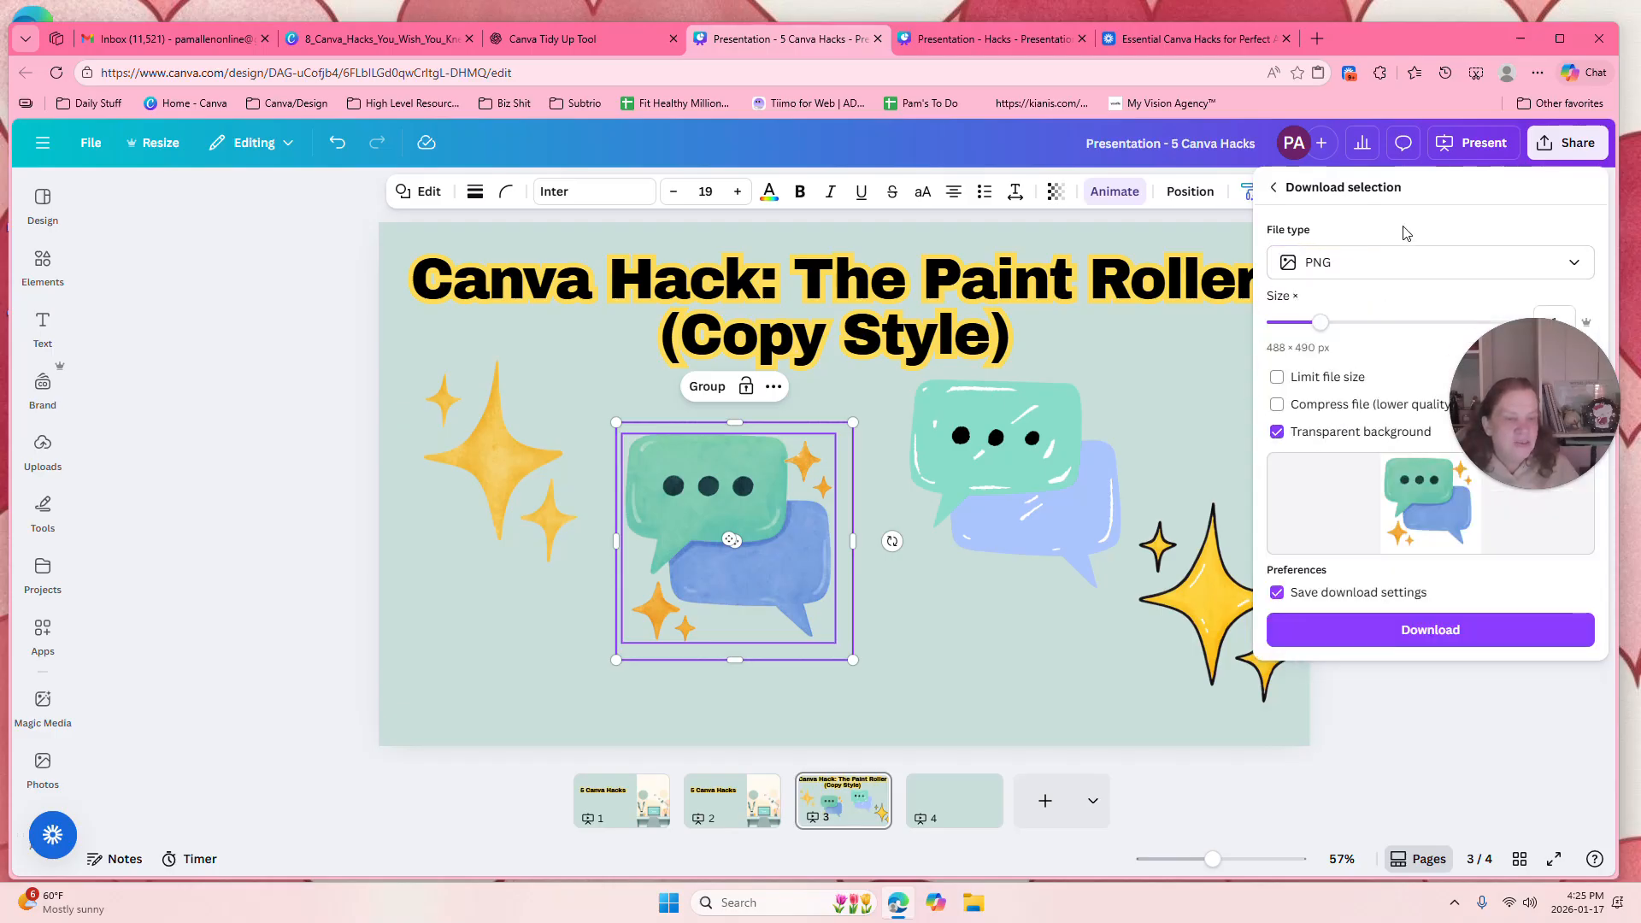
click(1399, 324)
mouse_move(1402, 330)
mouse_down()
mouse_move(1347, 326)
mouse_move(1410, 325)
mouse_up()
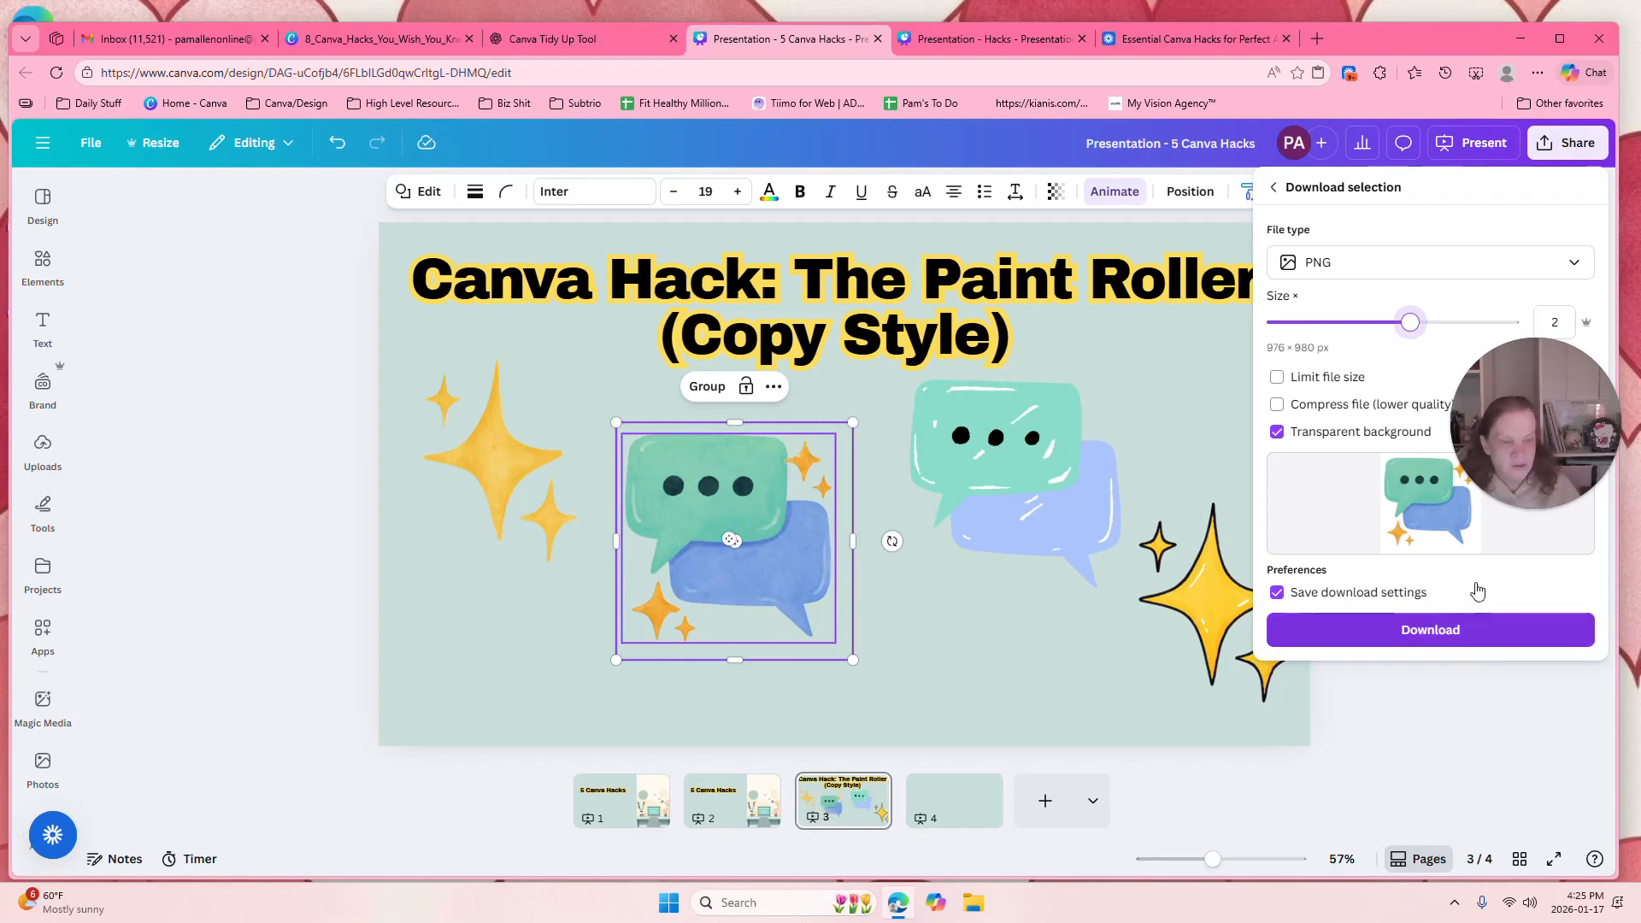
click(1451, 633)
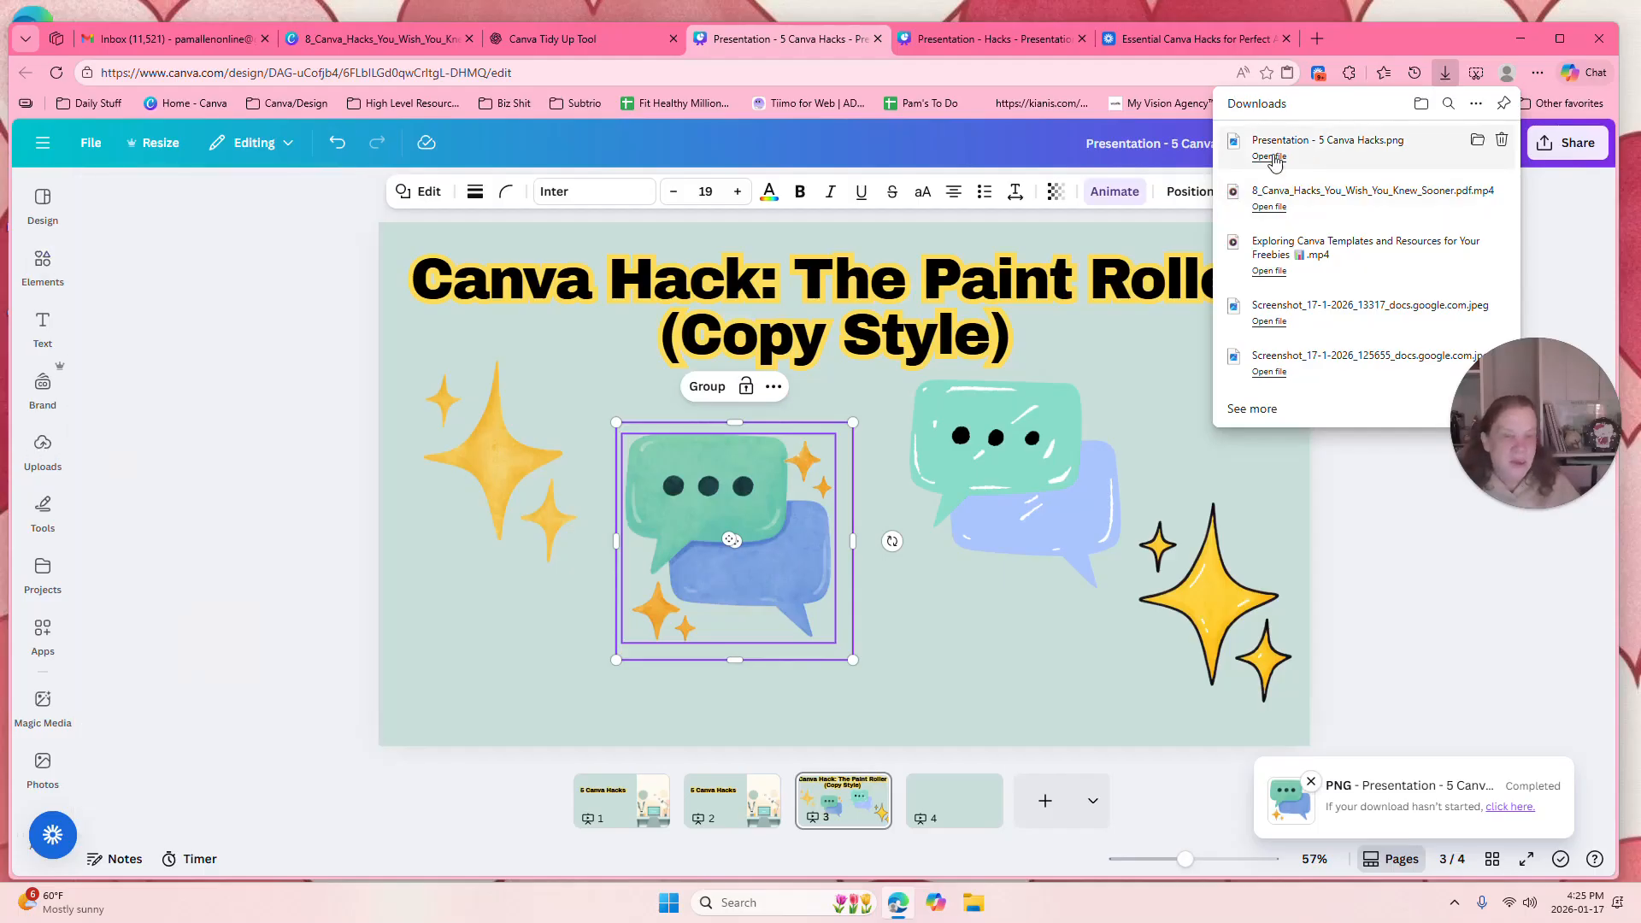
Upload the image "Presentation - 5 Canva Hacks" from the Downloads folder to the Canva uploads.
mouse_move(39, 455)
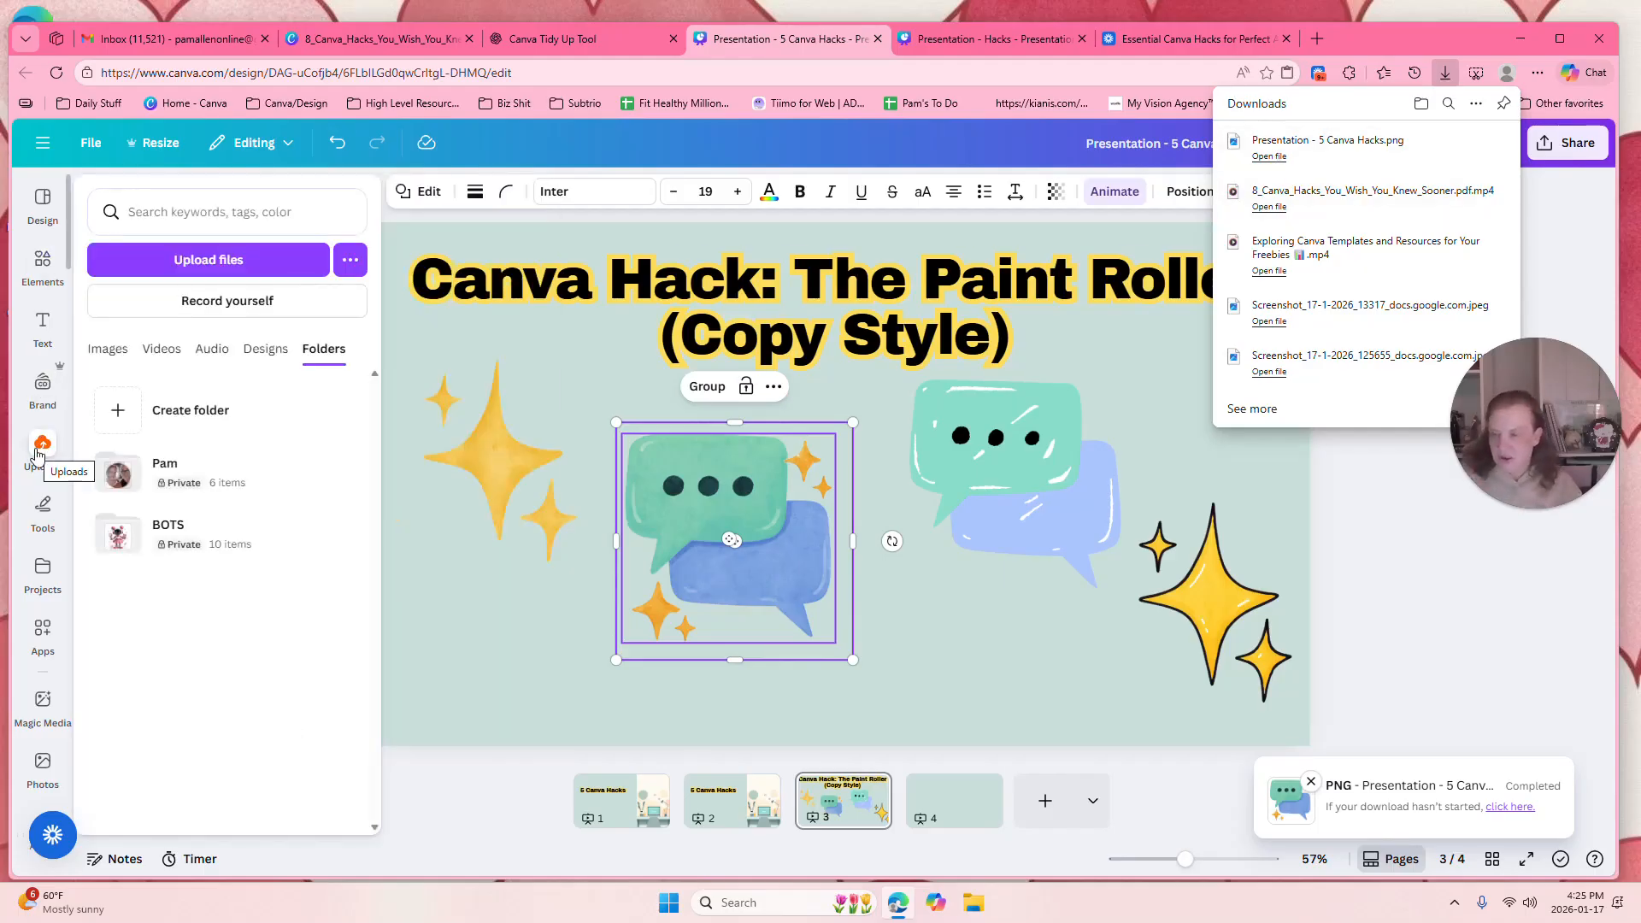
click(30, 460)
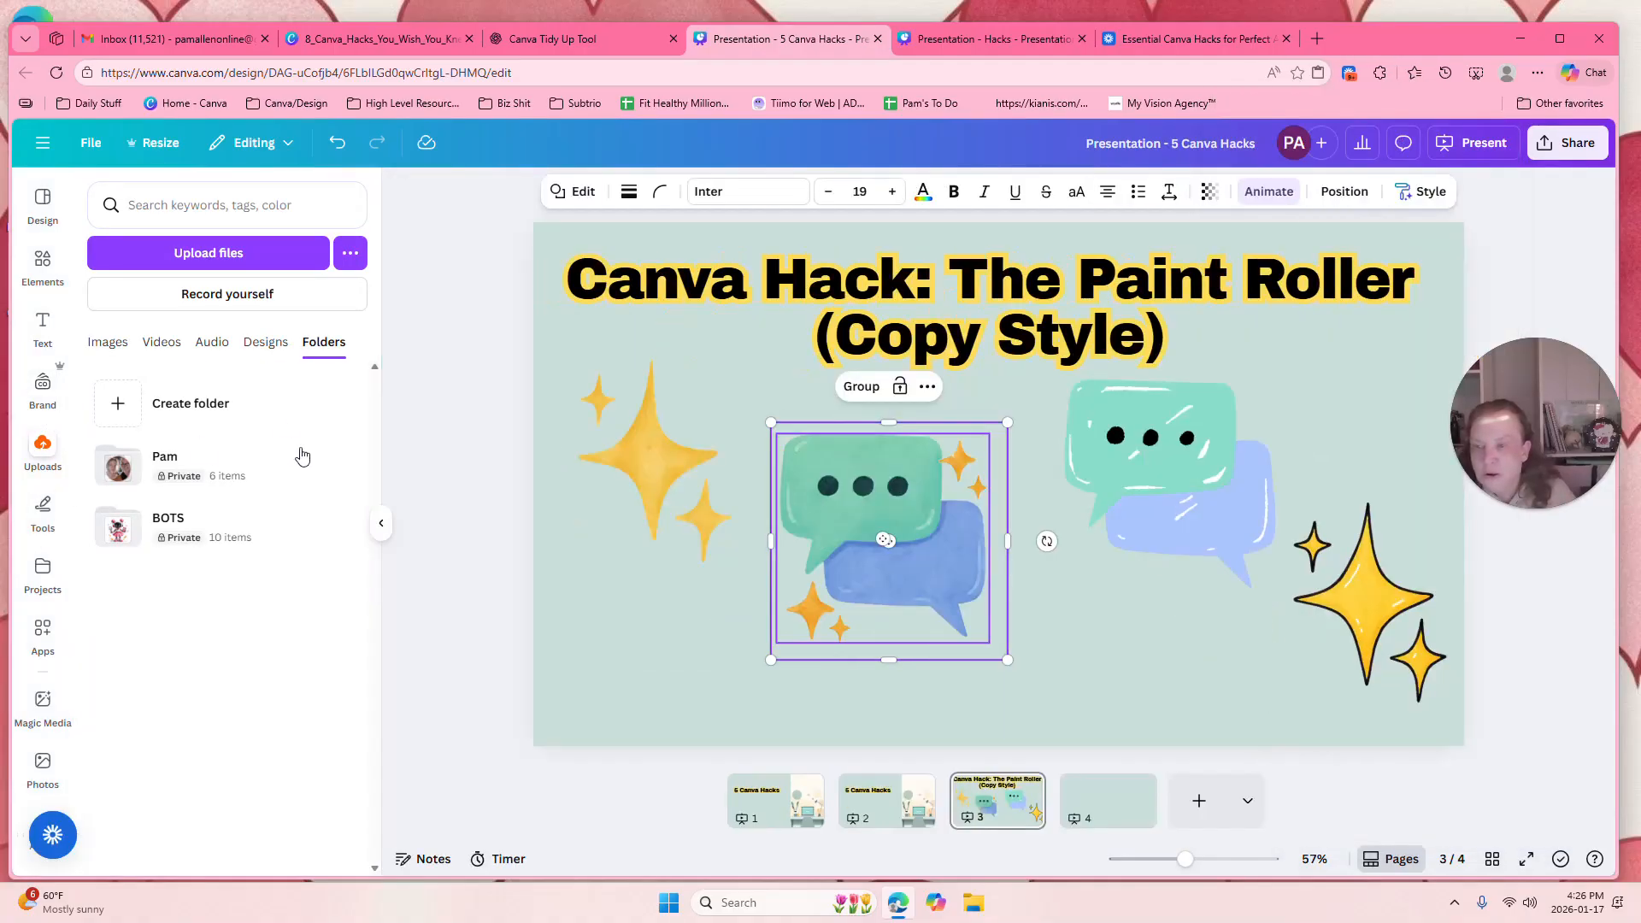
click(228, 248)
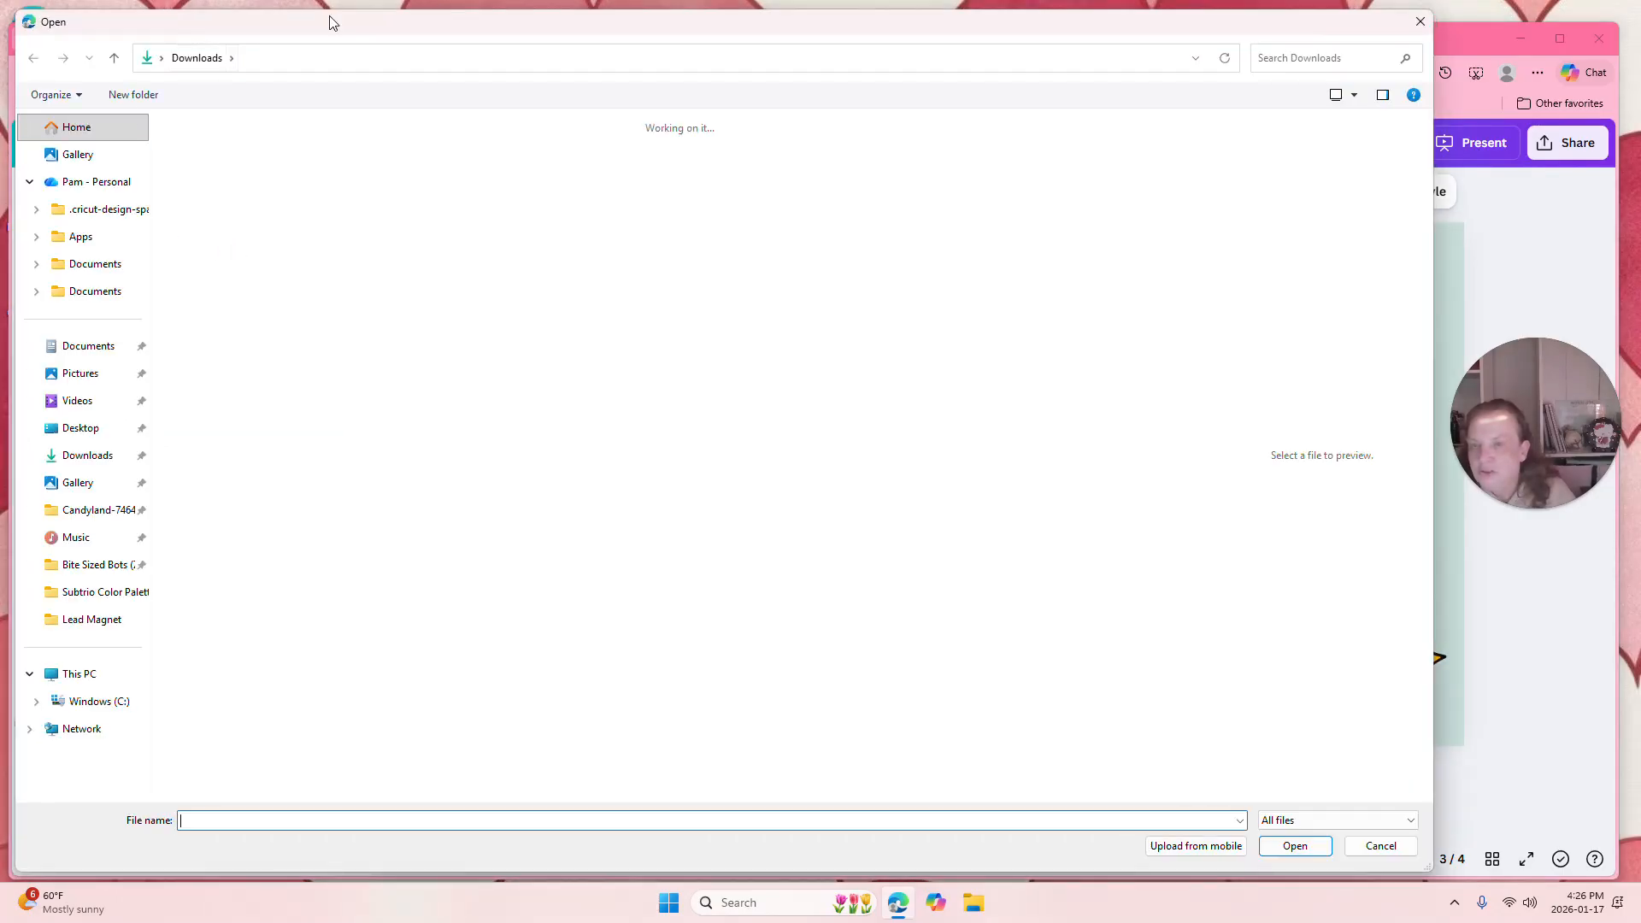
click(314, 248)
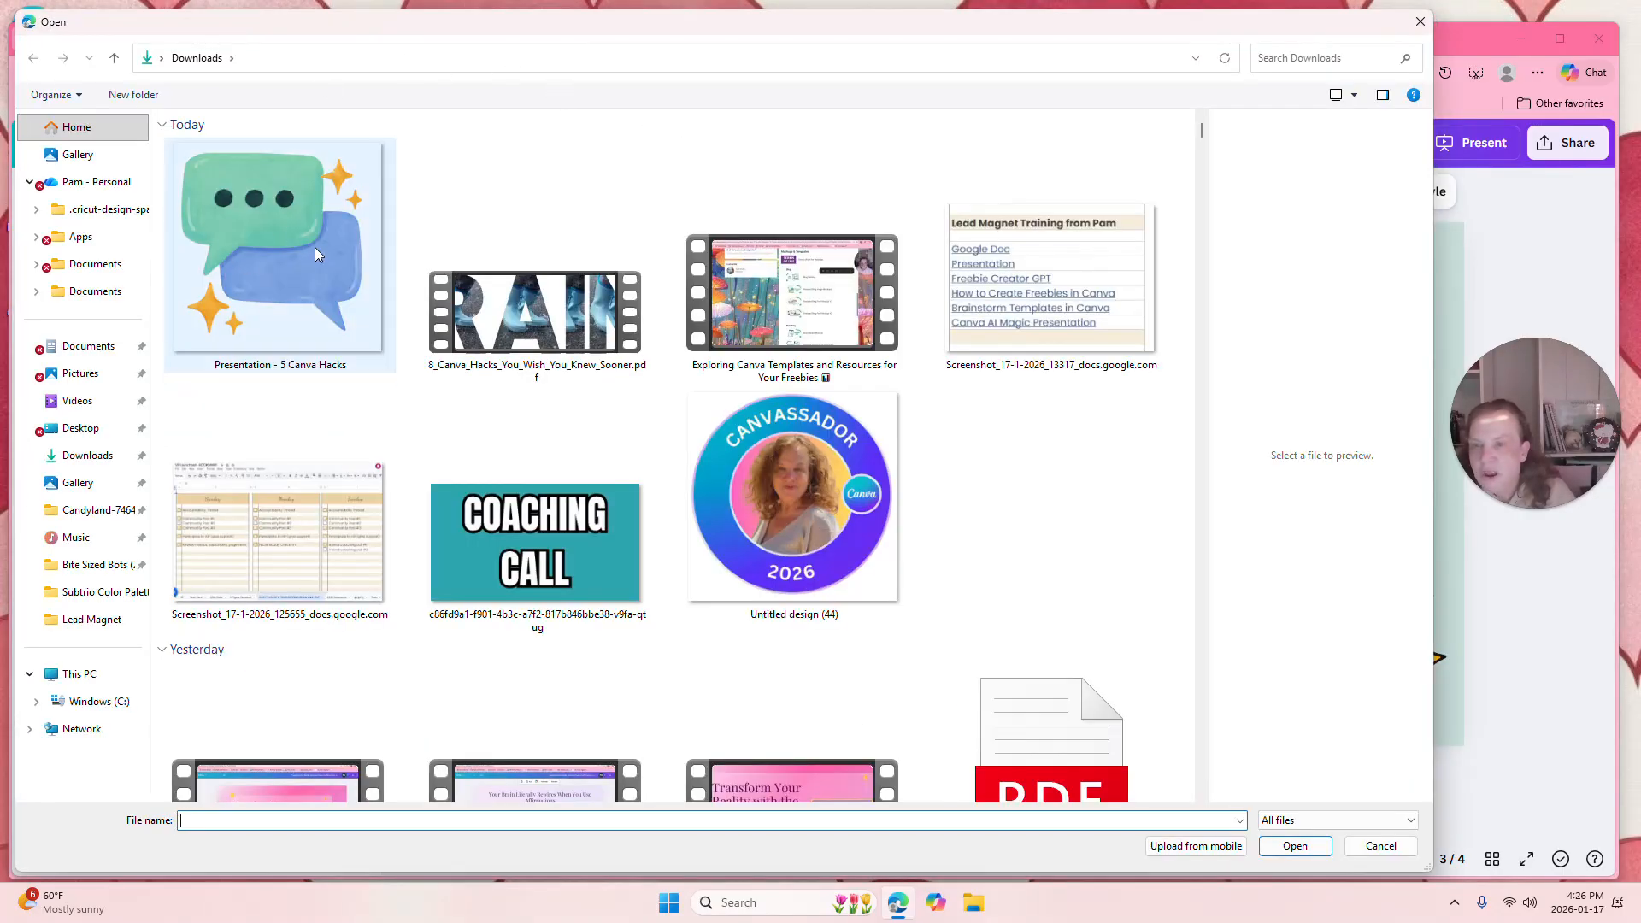
double_click(315, 243)
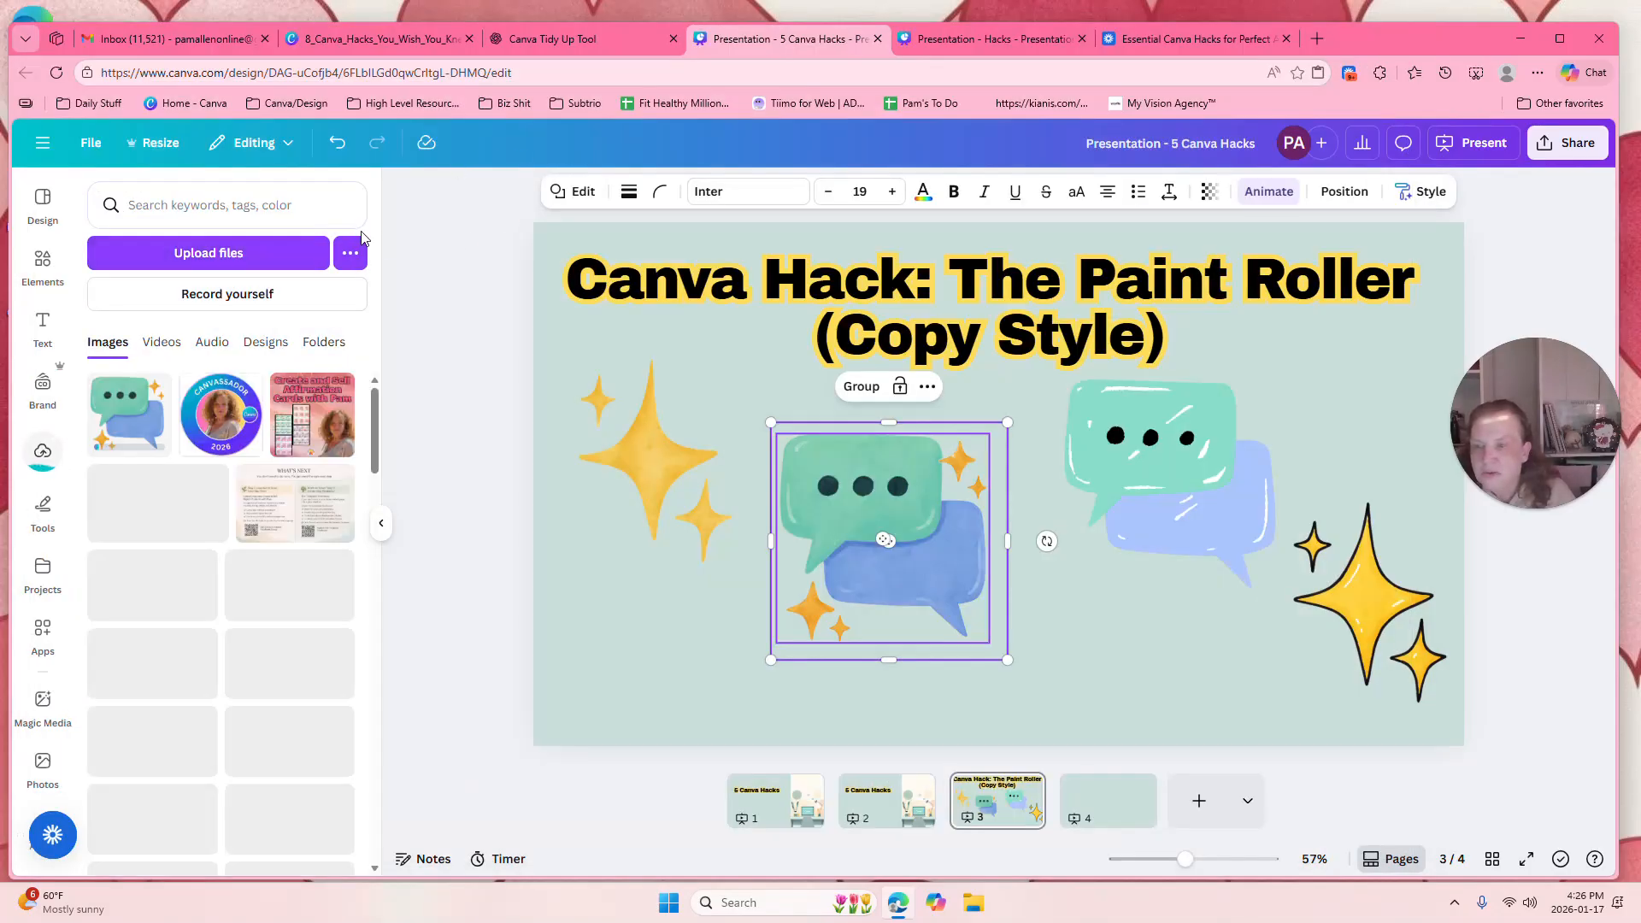
Move the restyled speech bubble to the slide's upper right, then add the uploaded image and place it between the sparkle and the original bubble.
drag(839, 498, 1325, 372)
click(128, 415)
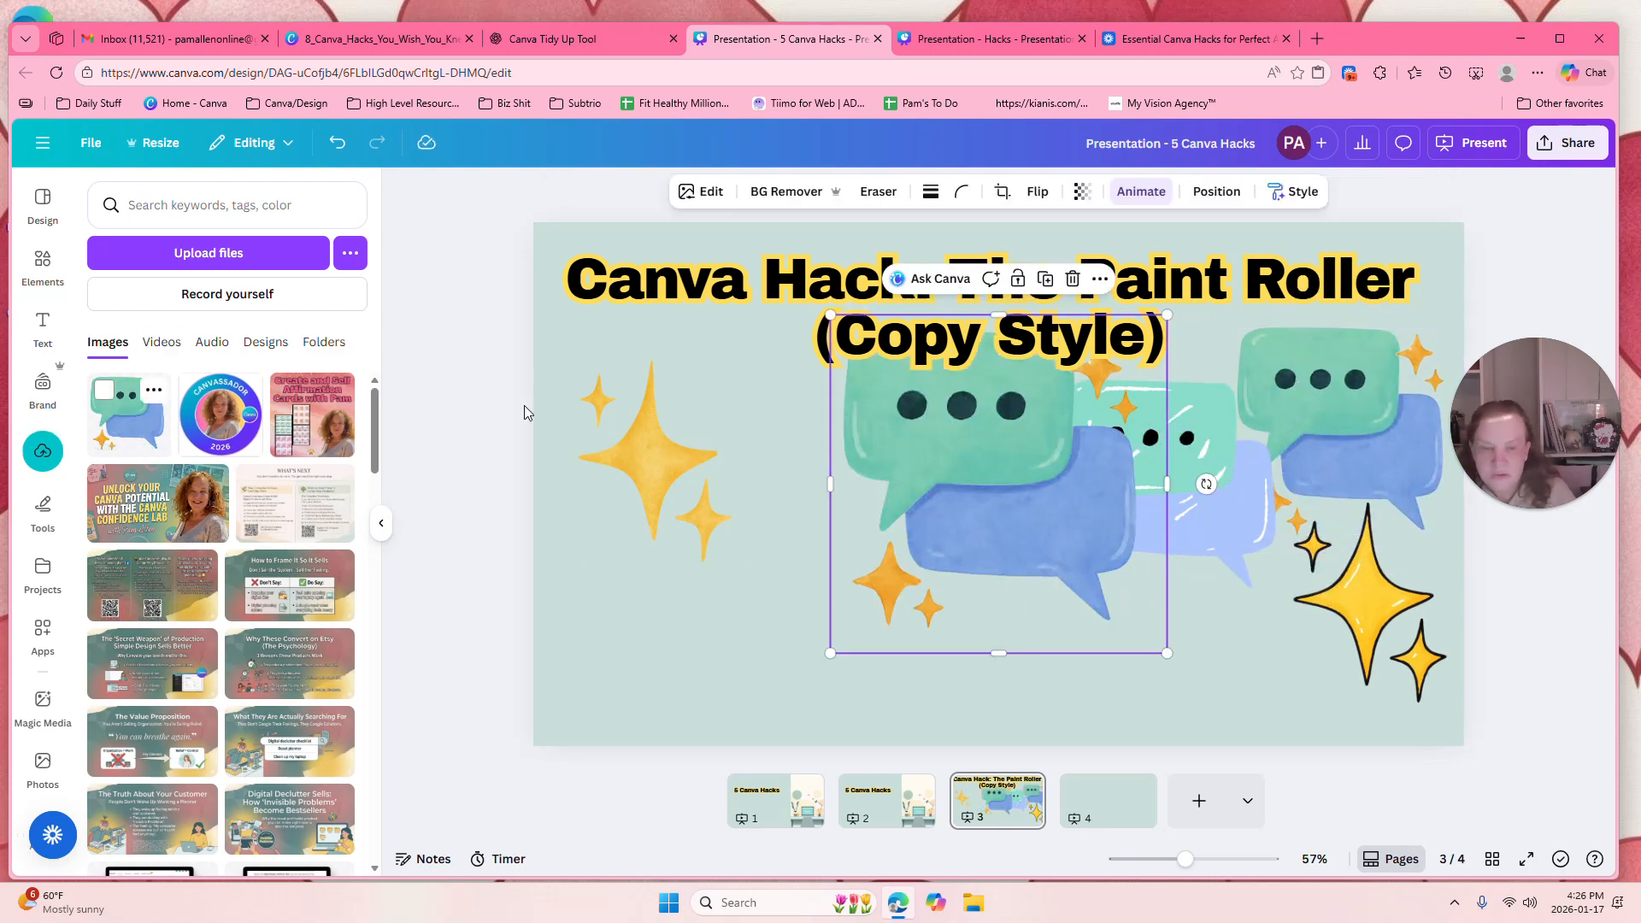
drag(976, 485, 858, 537)
mouse_move(849, 463)
mouse_down()
mouse_move(810, 520)
mouse_move(879, 466)
mouse_move(865, 482)
mouse_up()
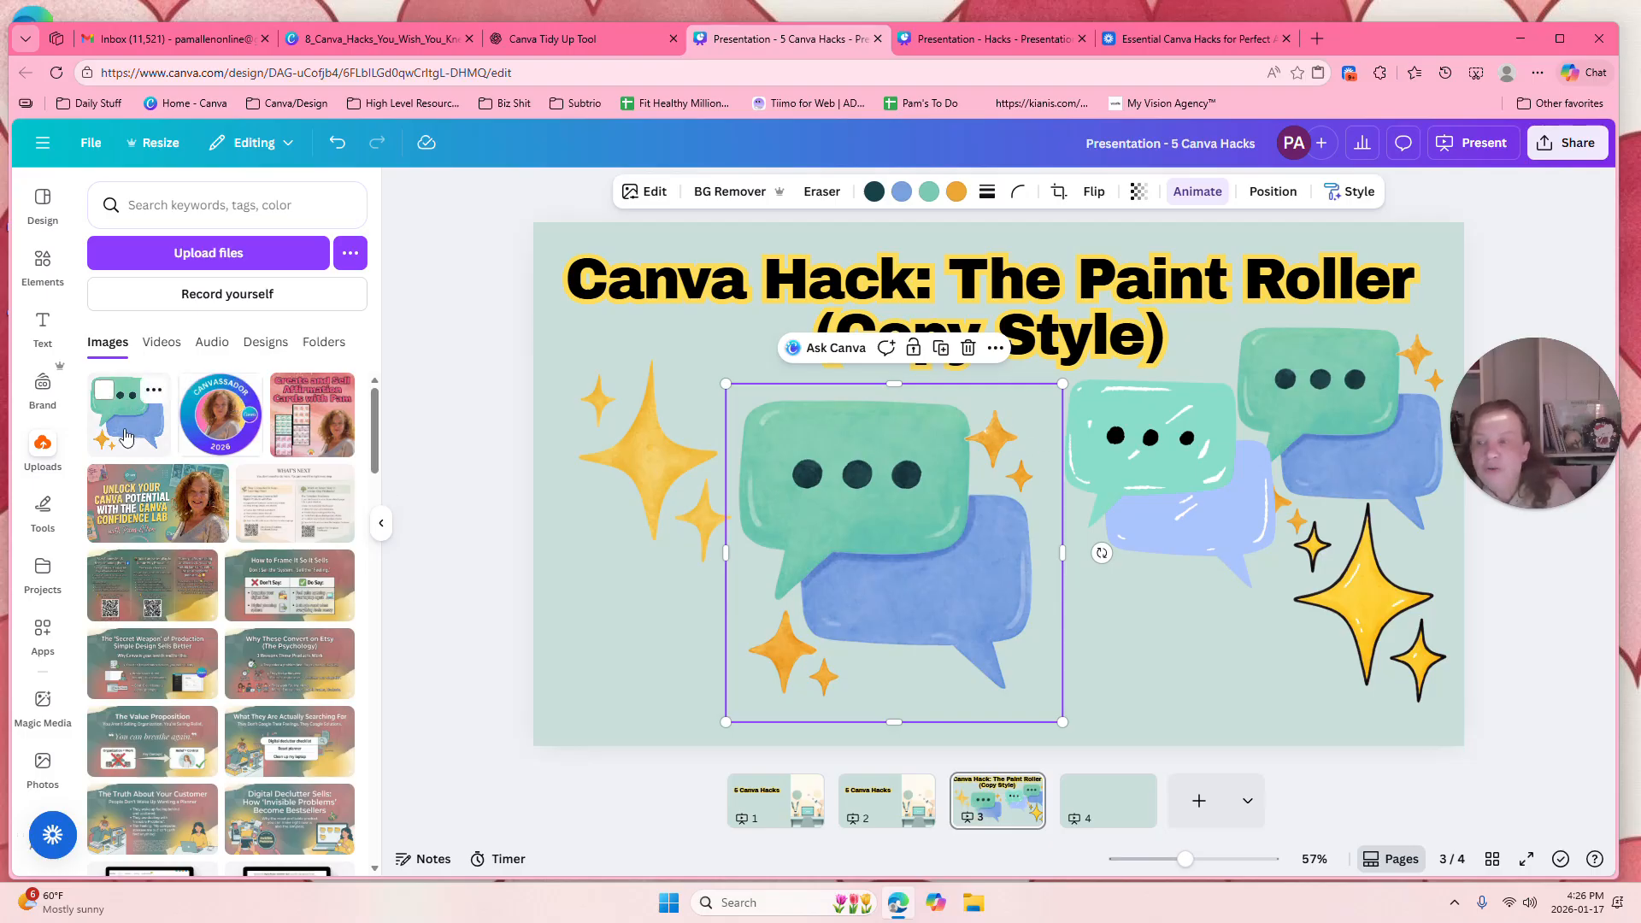
click(154, 390)
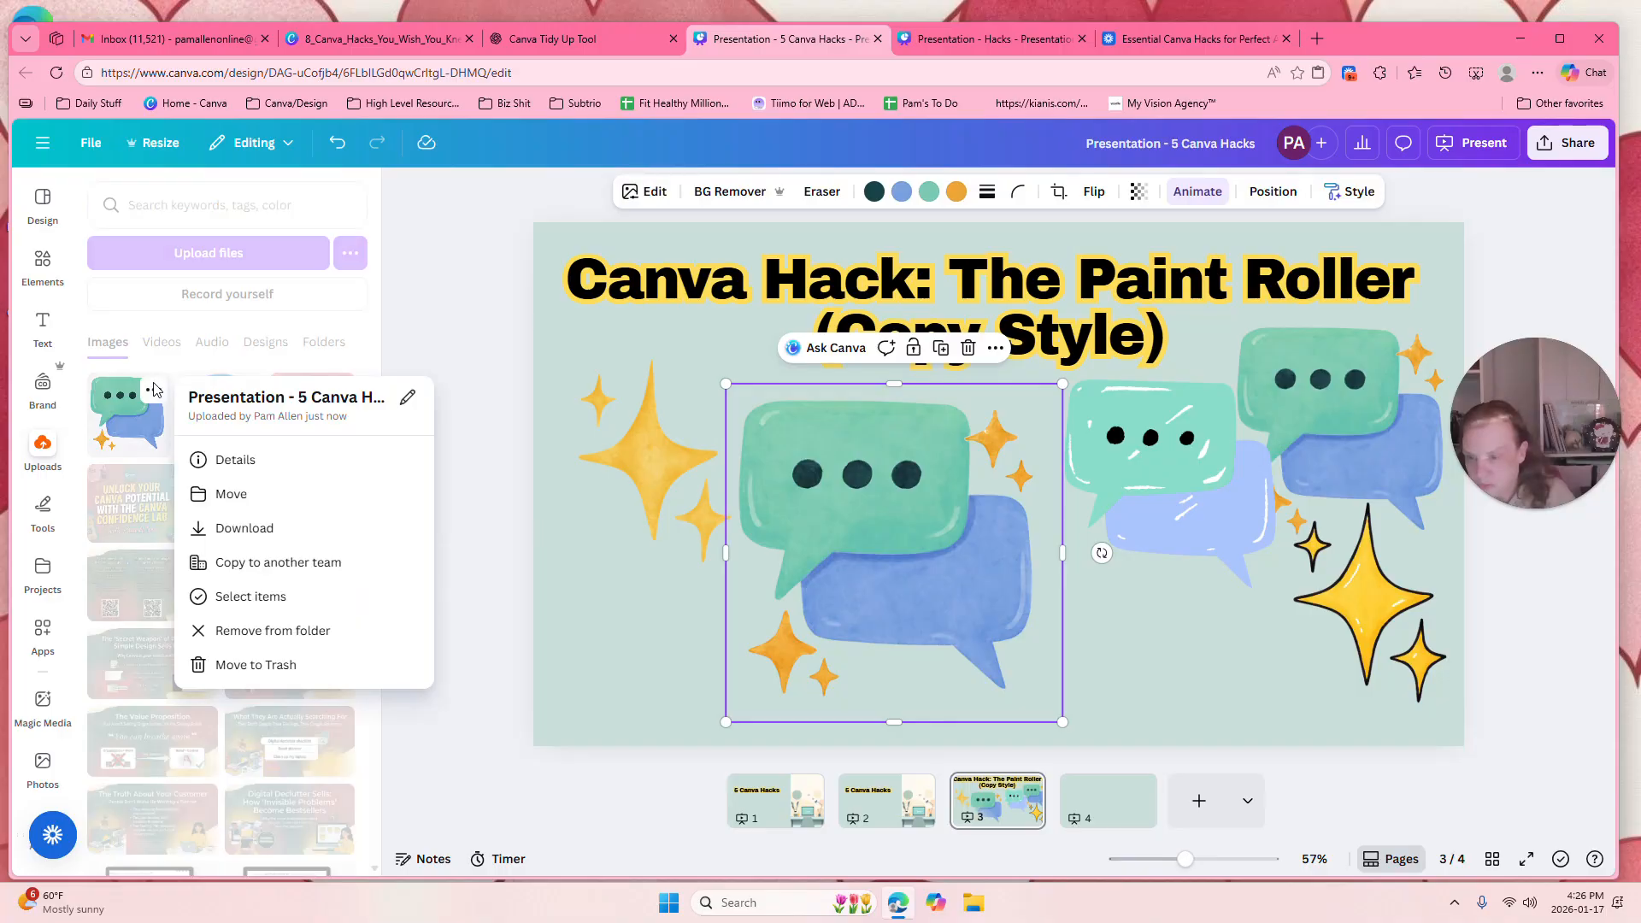
click(248, 496)
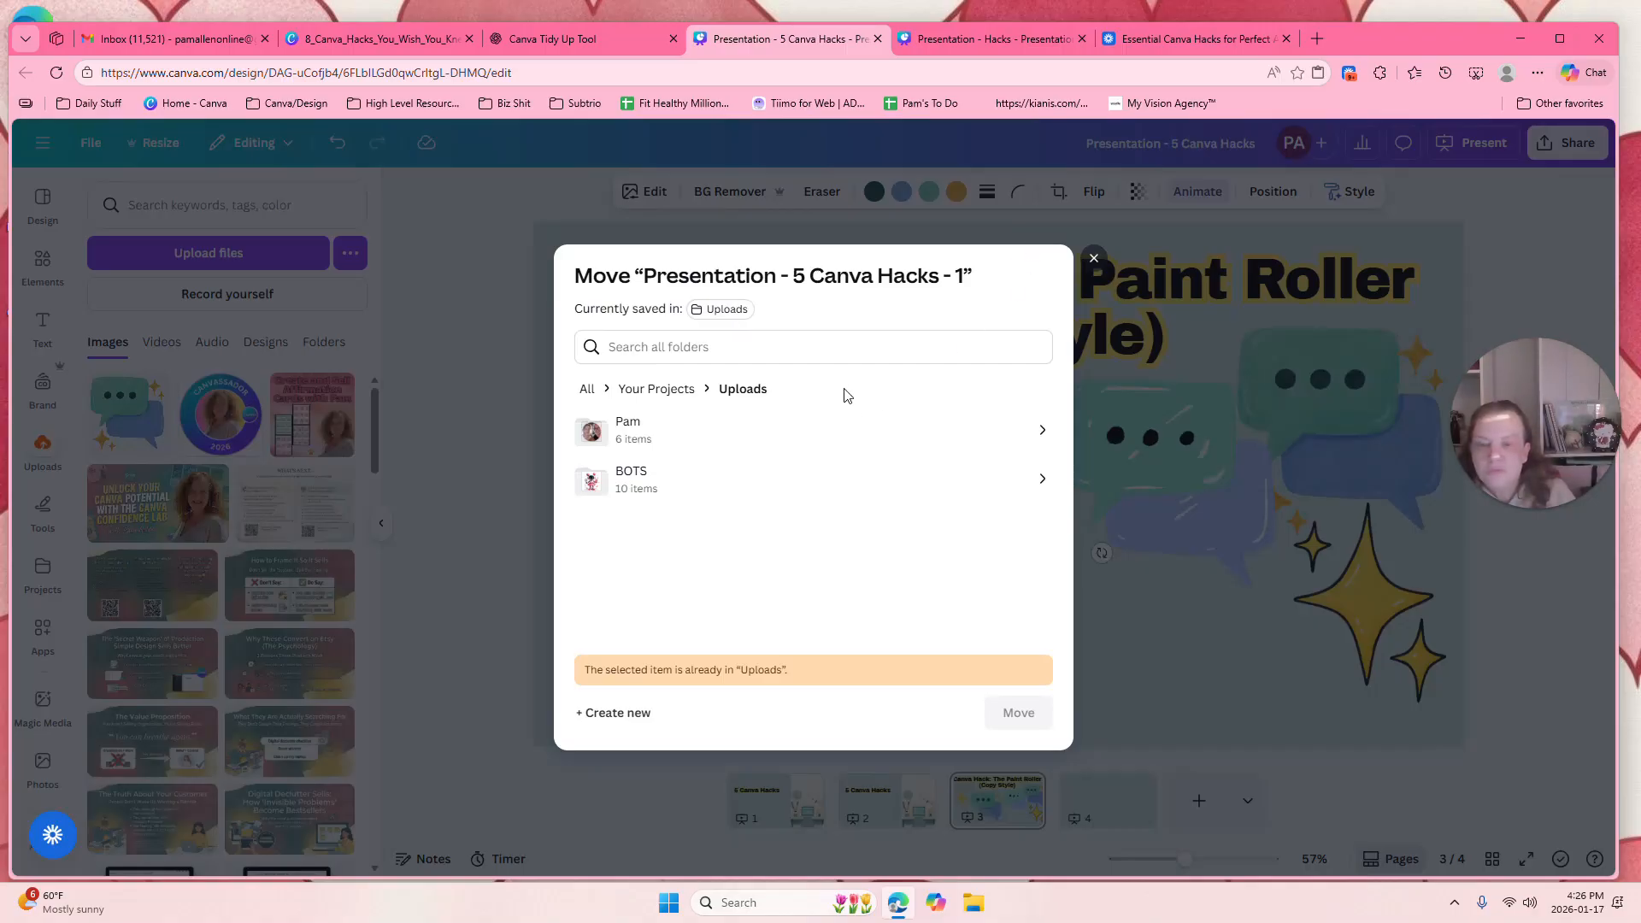
click(1093, 257)
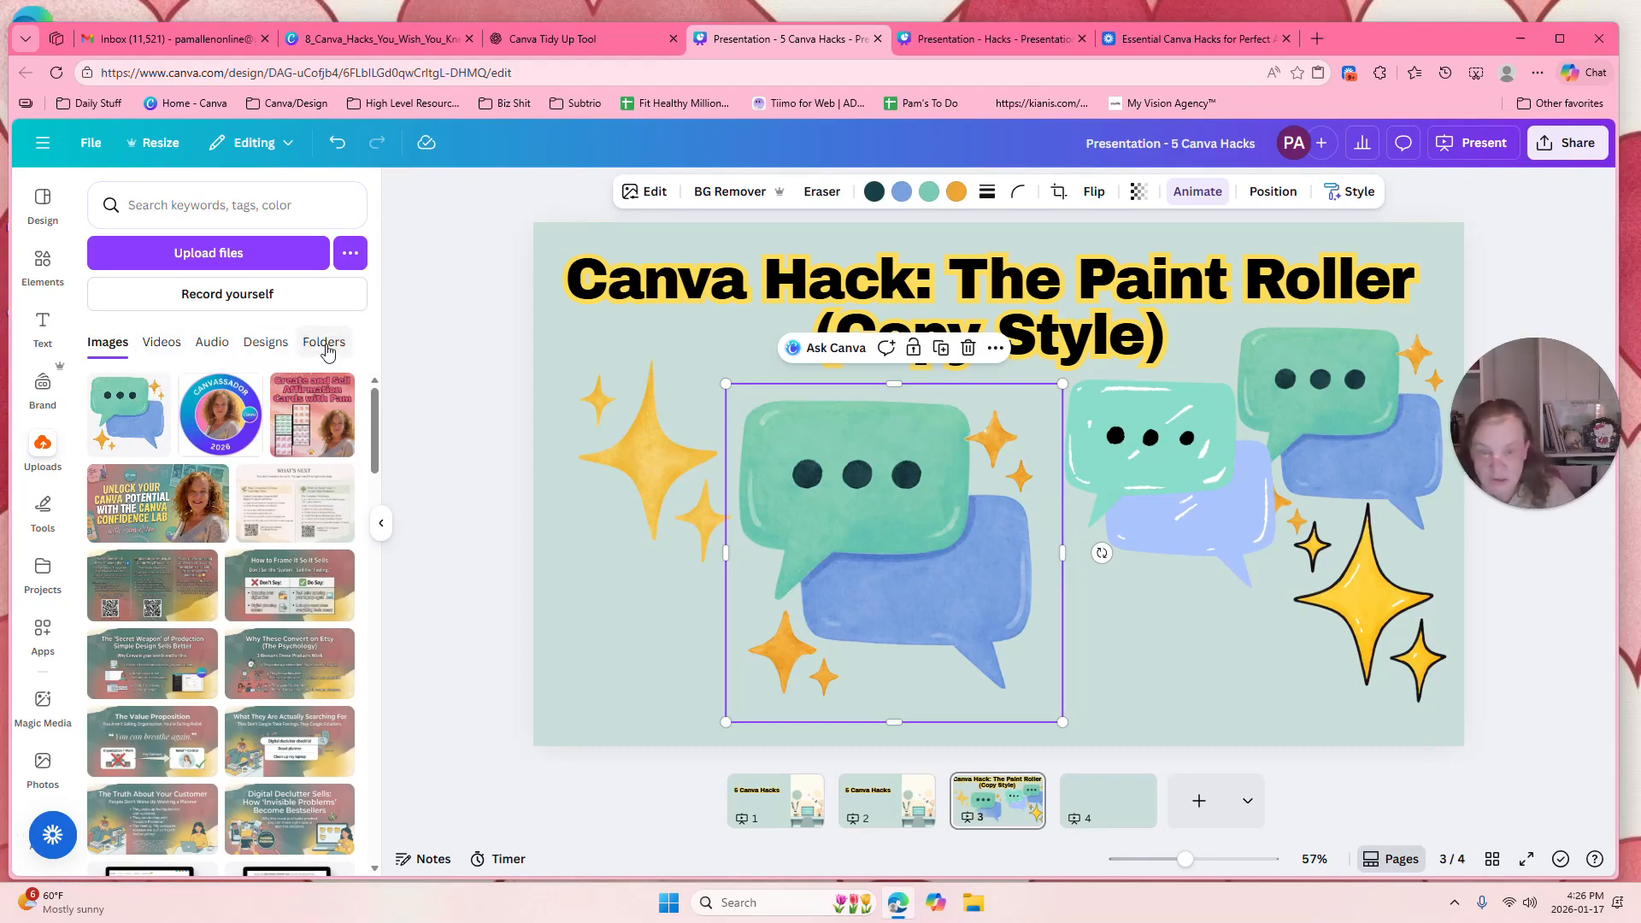
Move the uploaded speech-bubble image into the Clipart folder inside Images/Photos/Clipart, accepting that it is shared with the team.
mouse_move(137, 395)
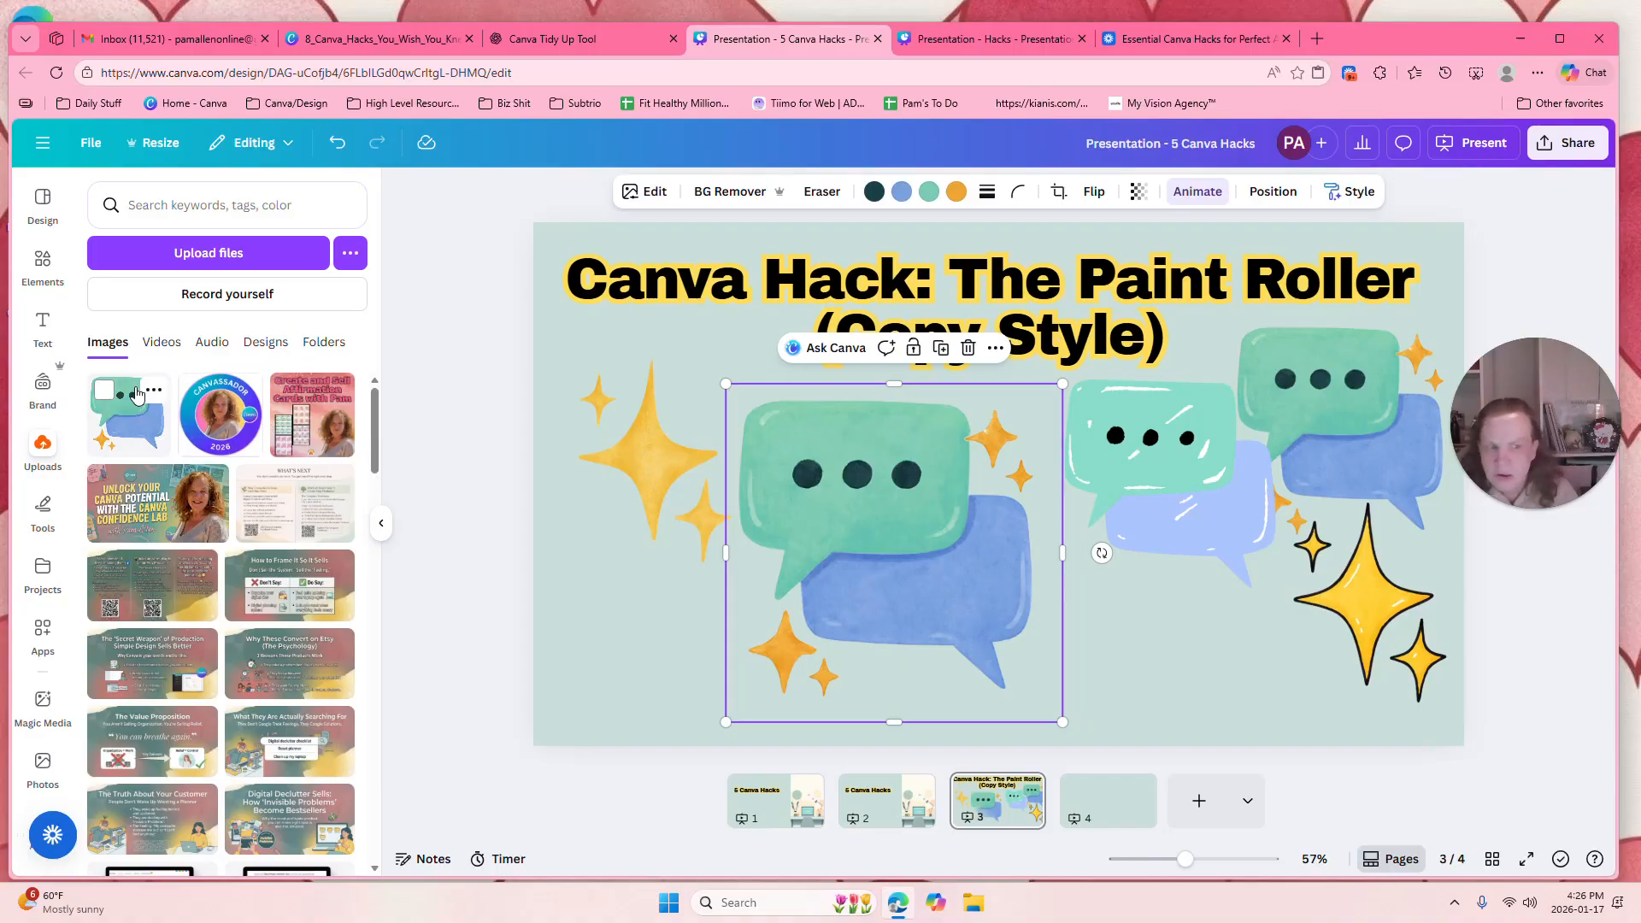
click(155, 392)
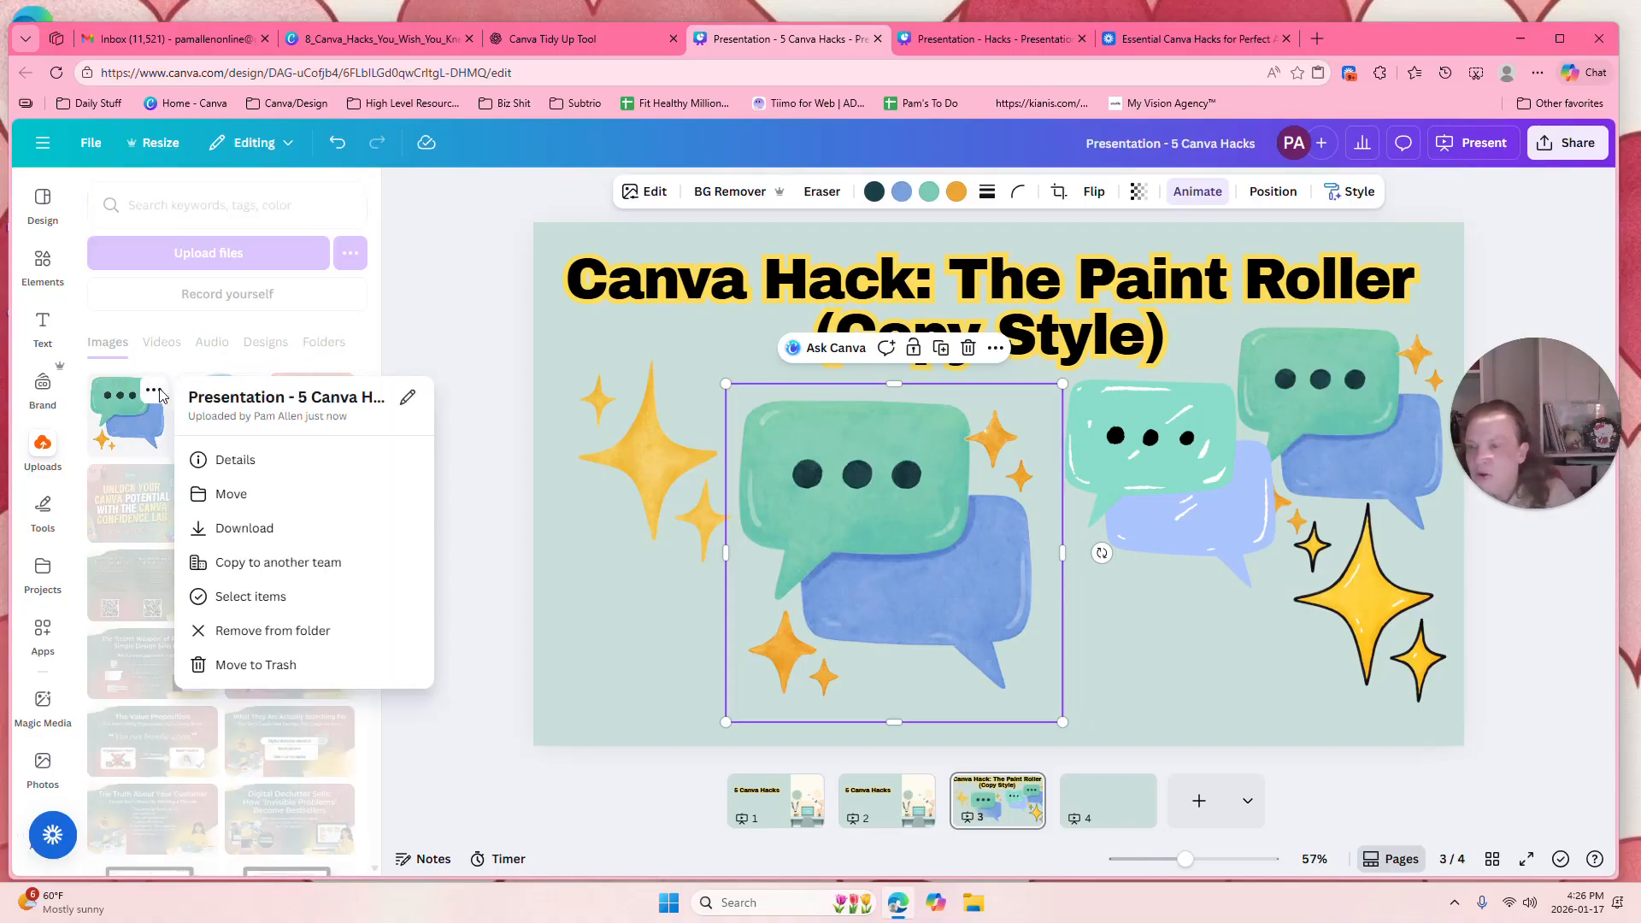
click(248, 495)
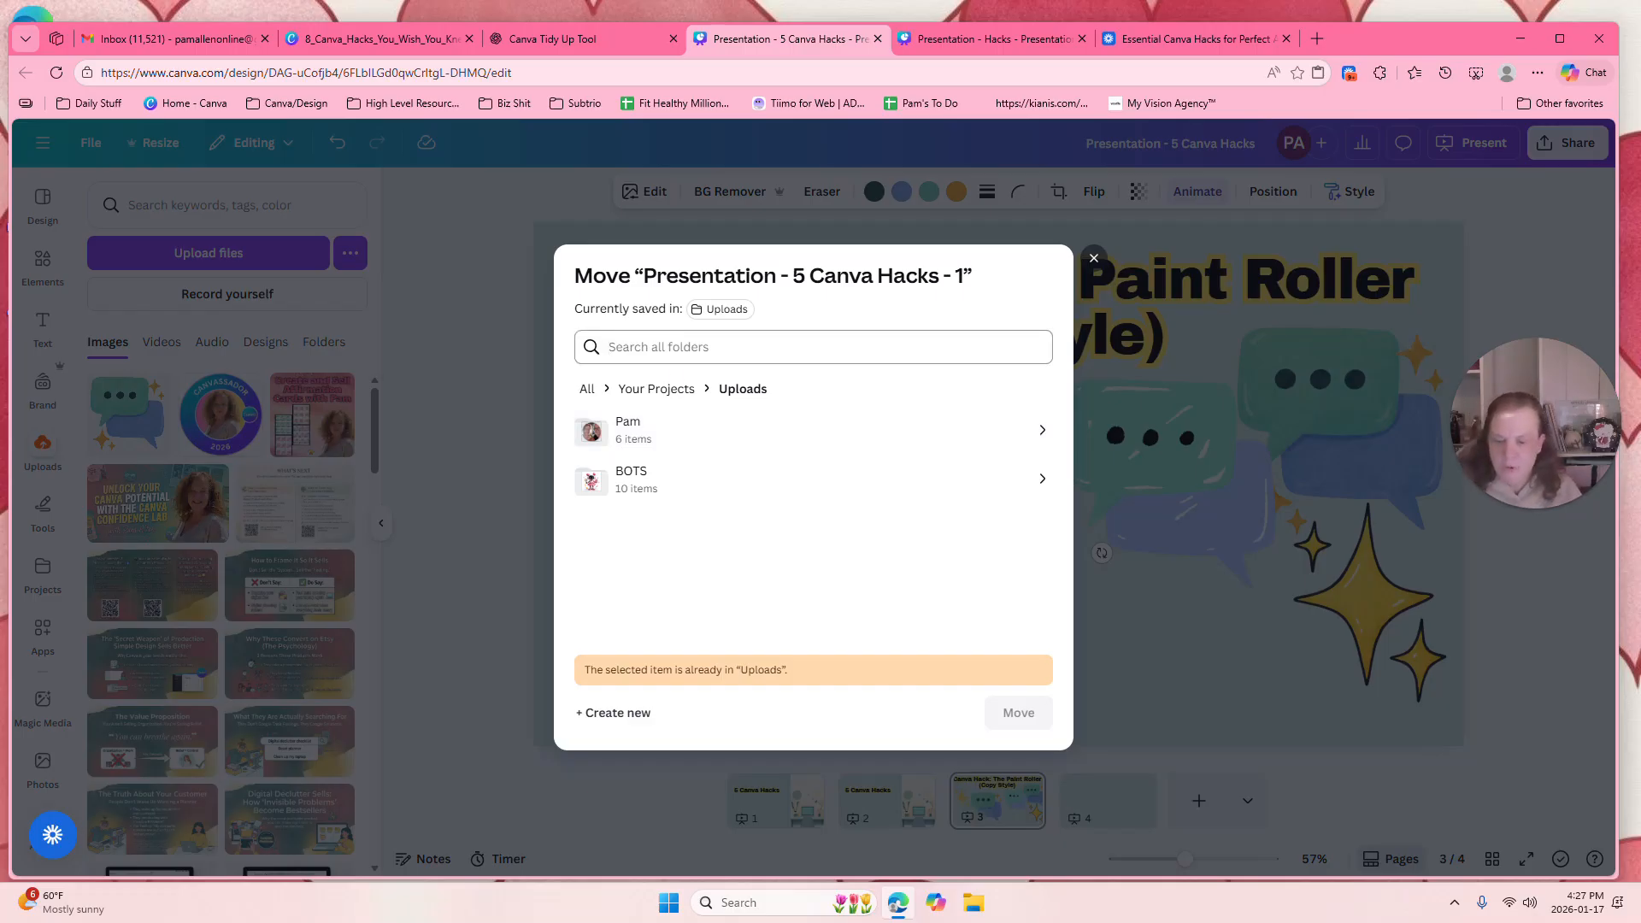
text(clipart)
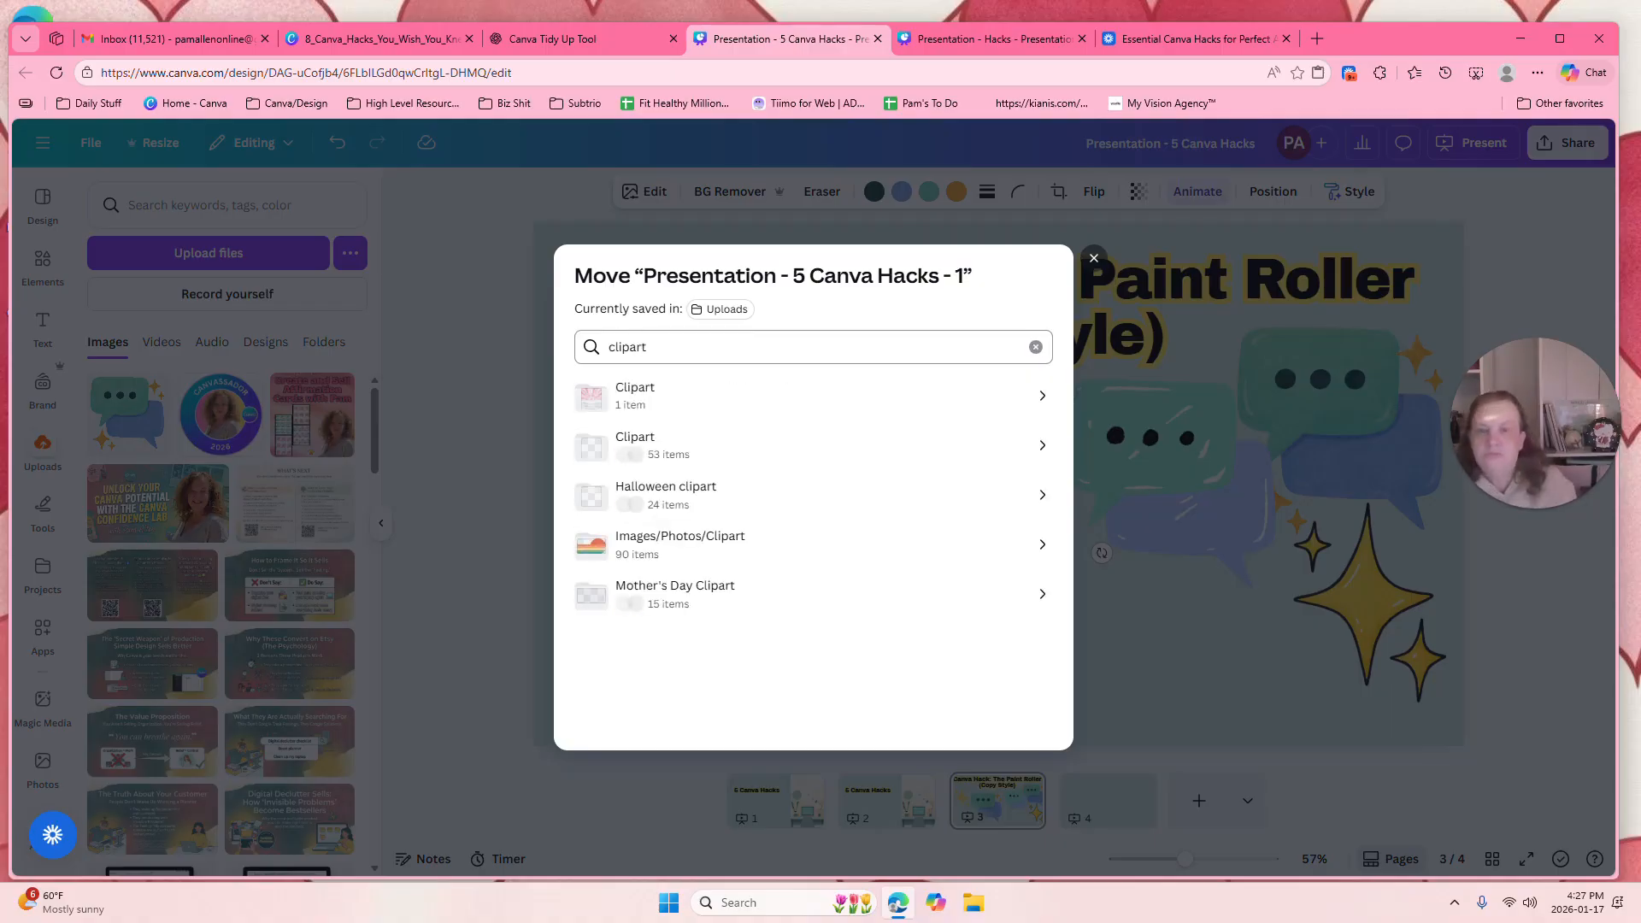
click(705, 445)
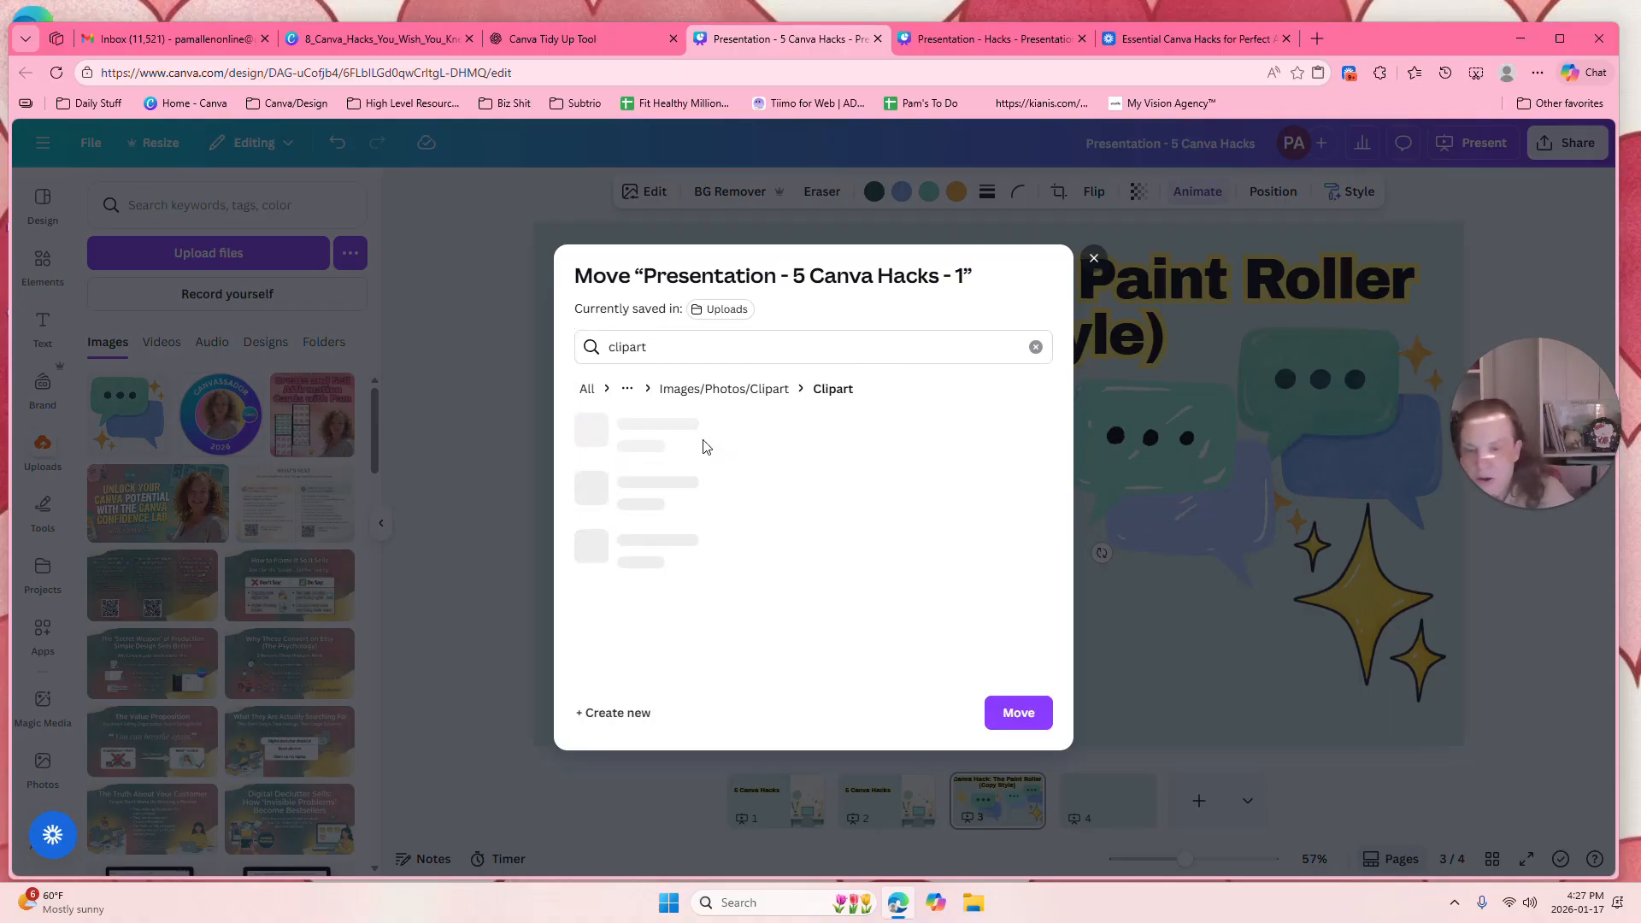
click(1031, 715)
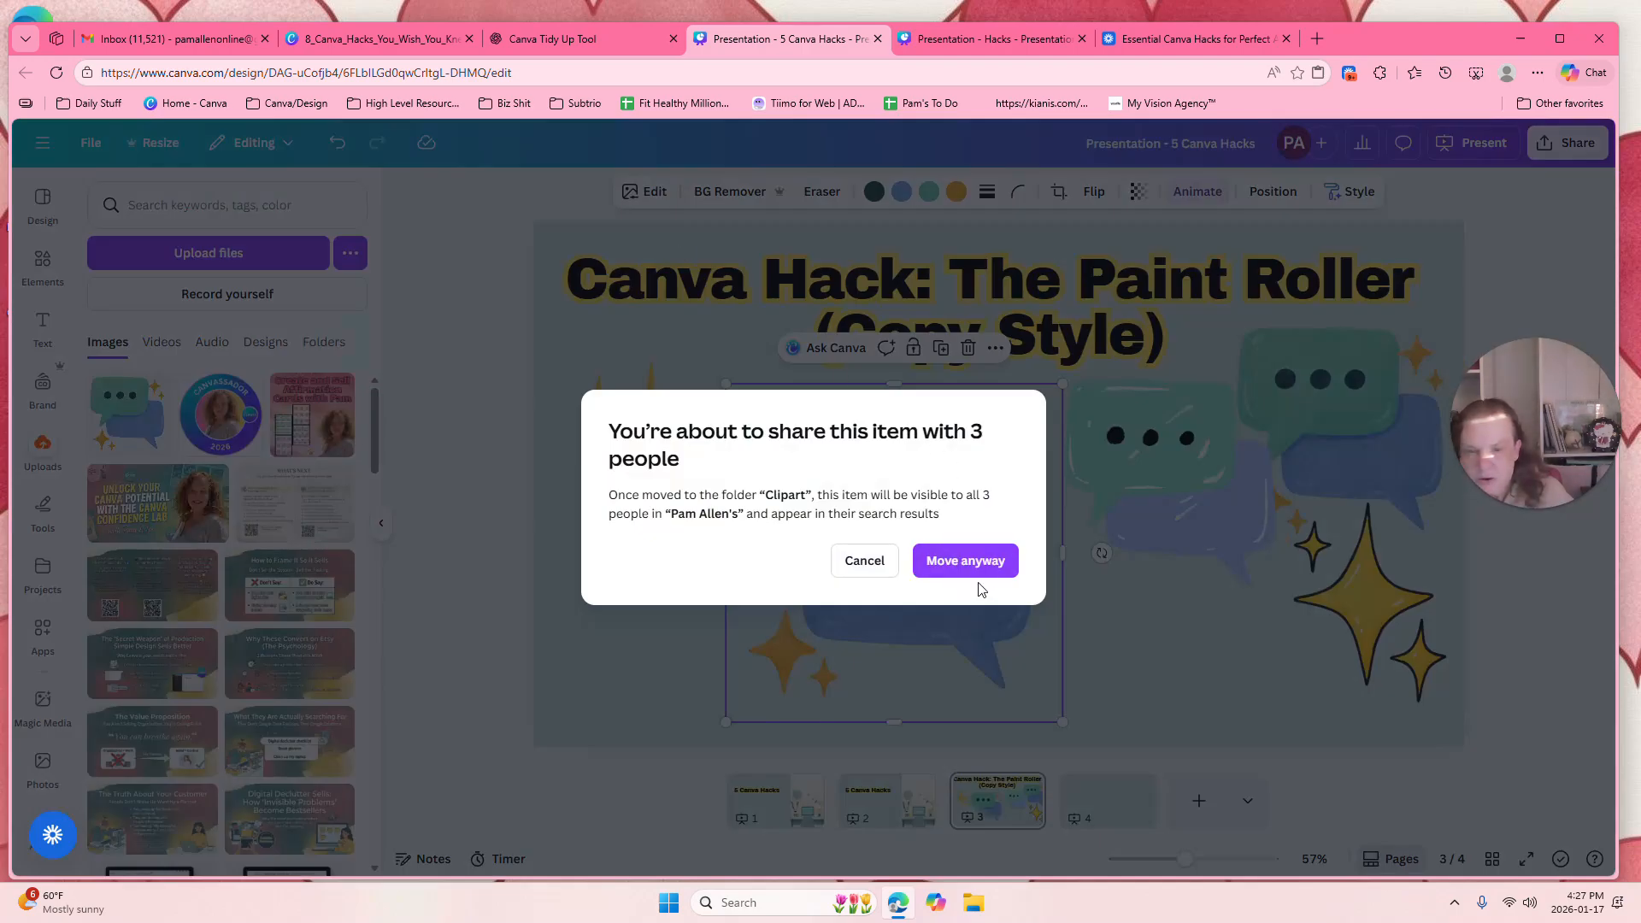
click(965, 561)
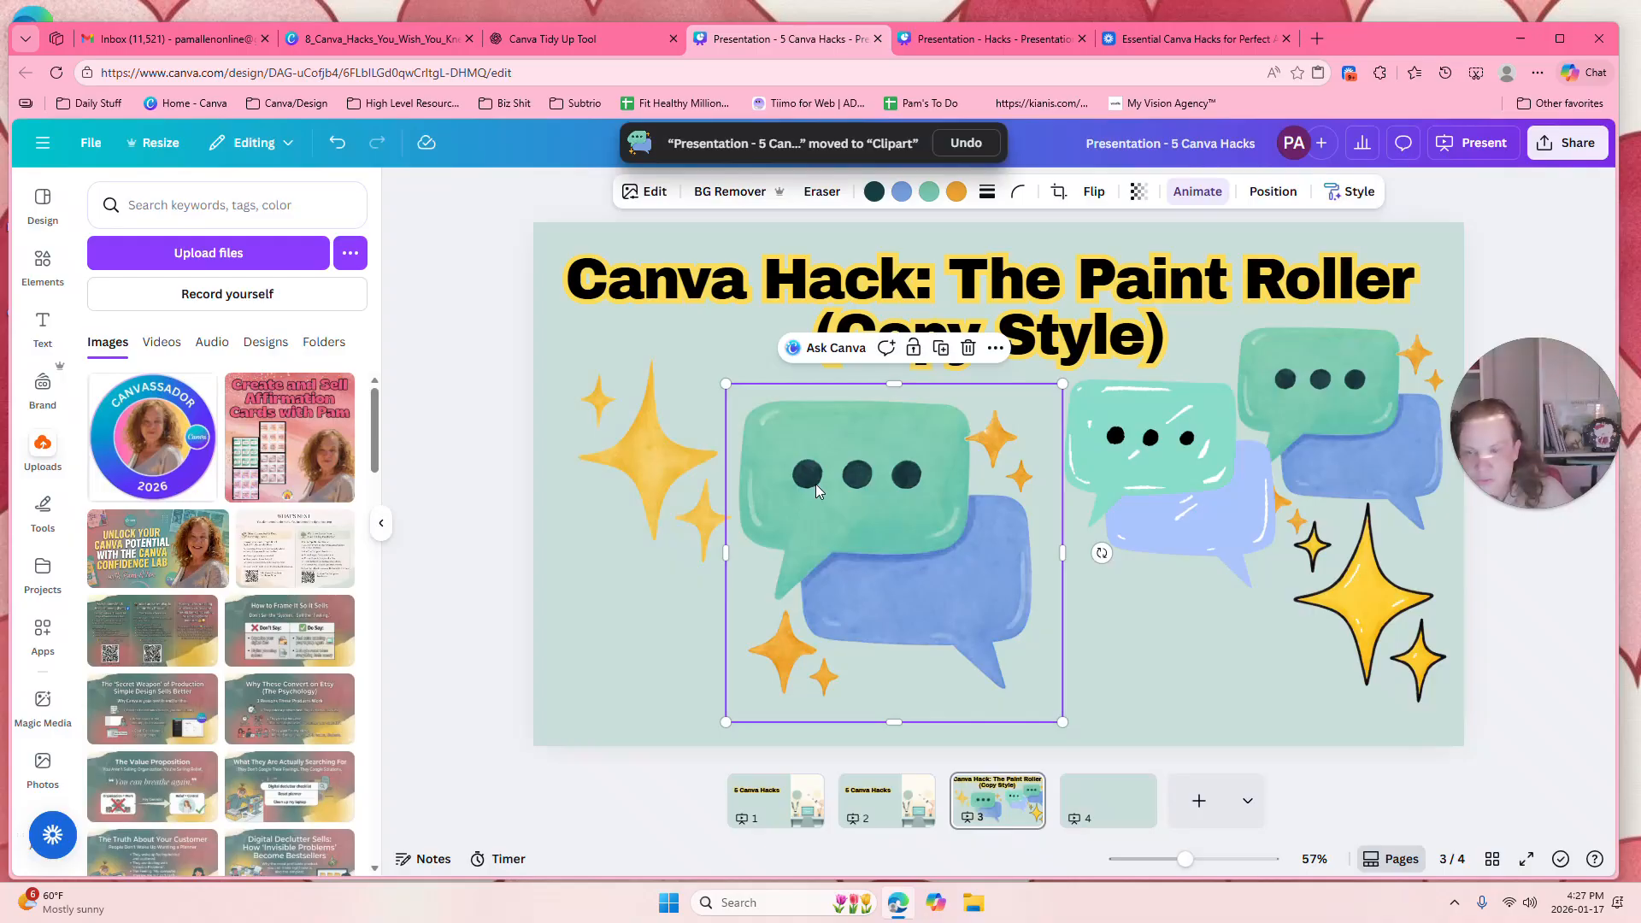
Create an uploads folder named "clipart to use" without sharing it.
click(335, 342)
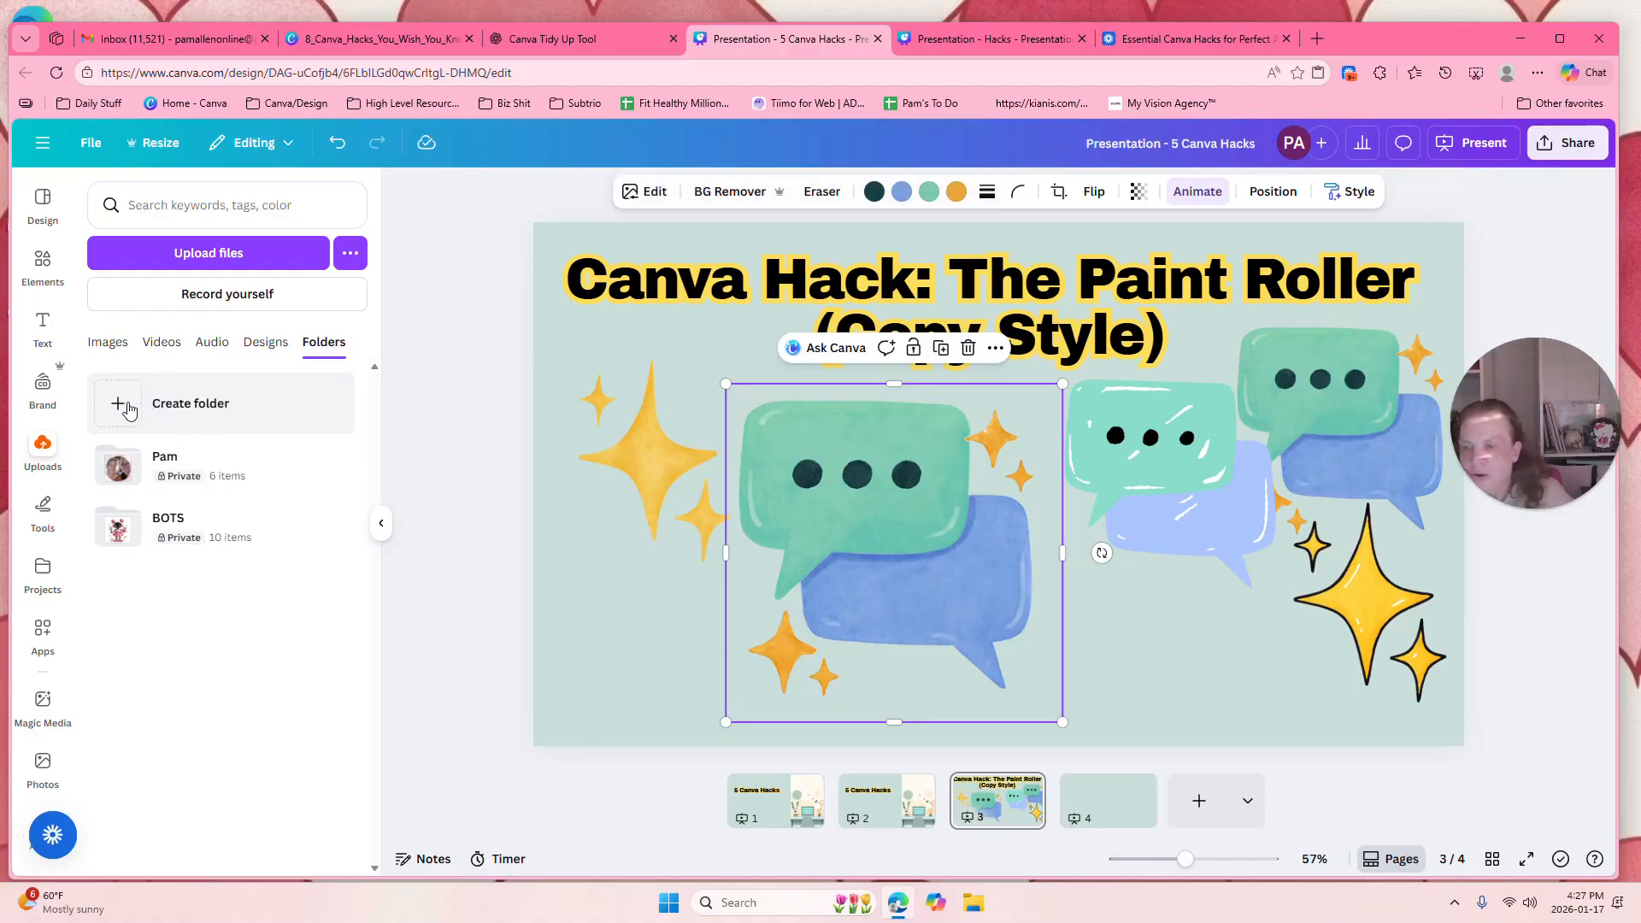
click(128, 410)
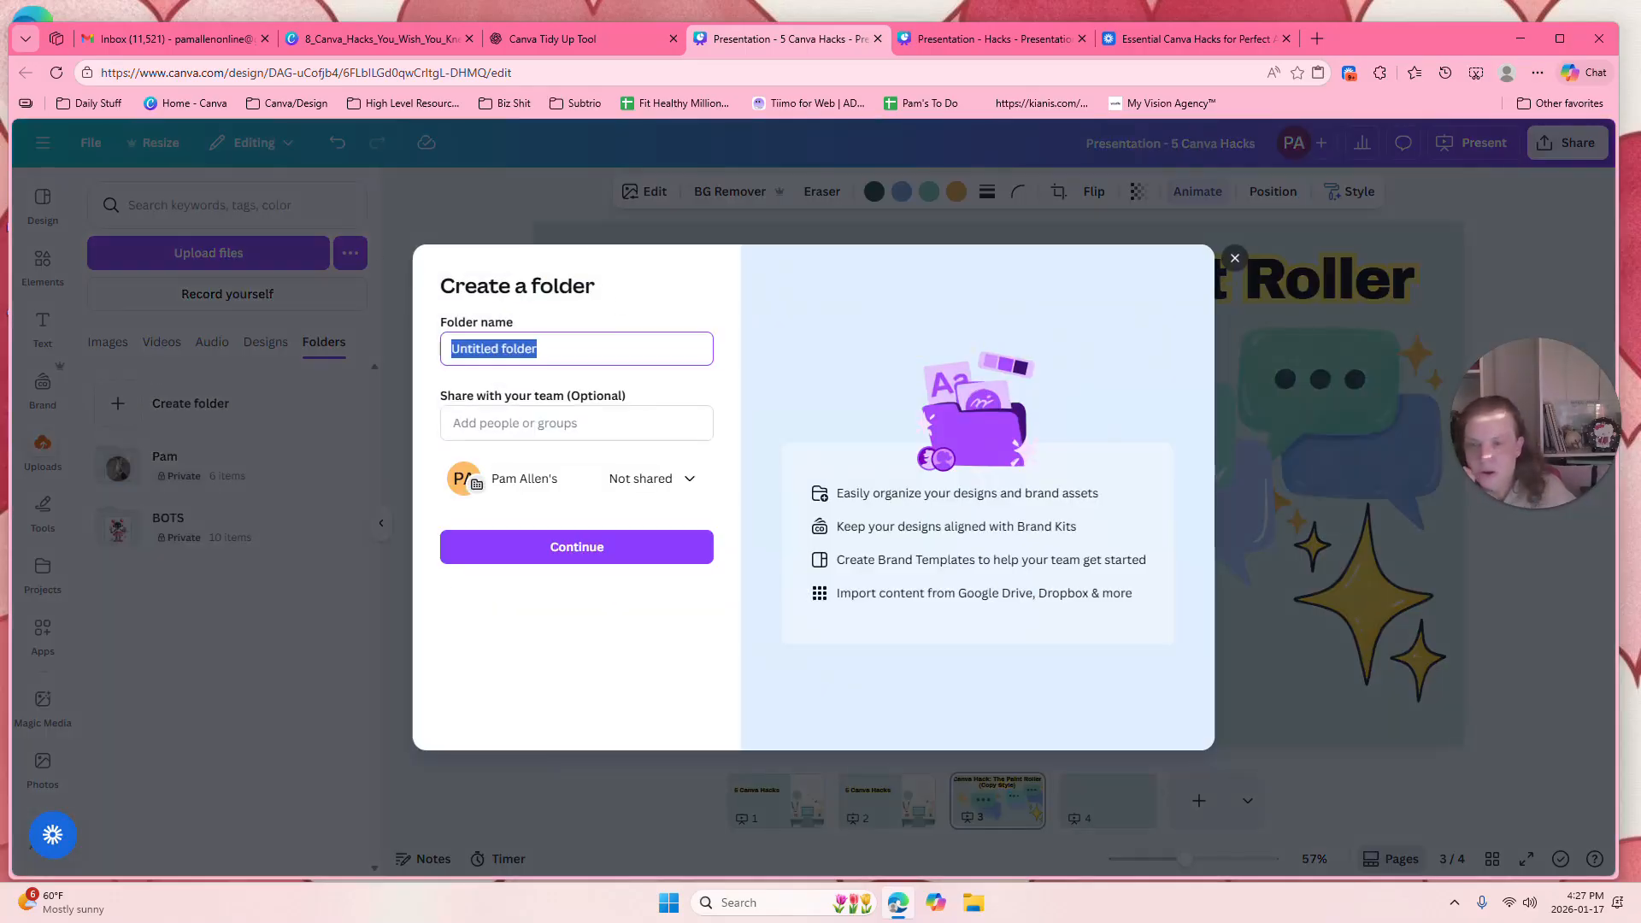
text(clipart to use)
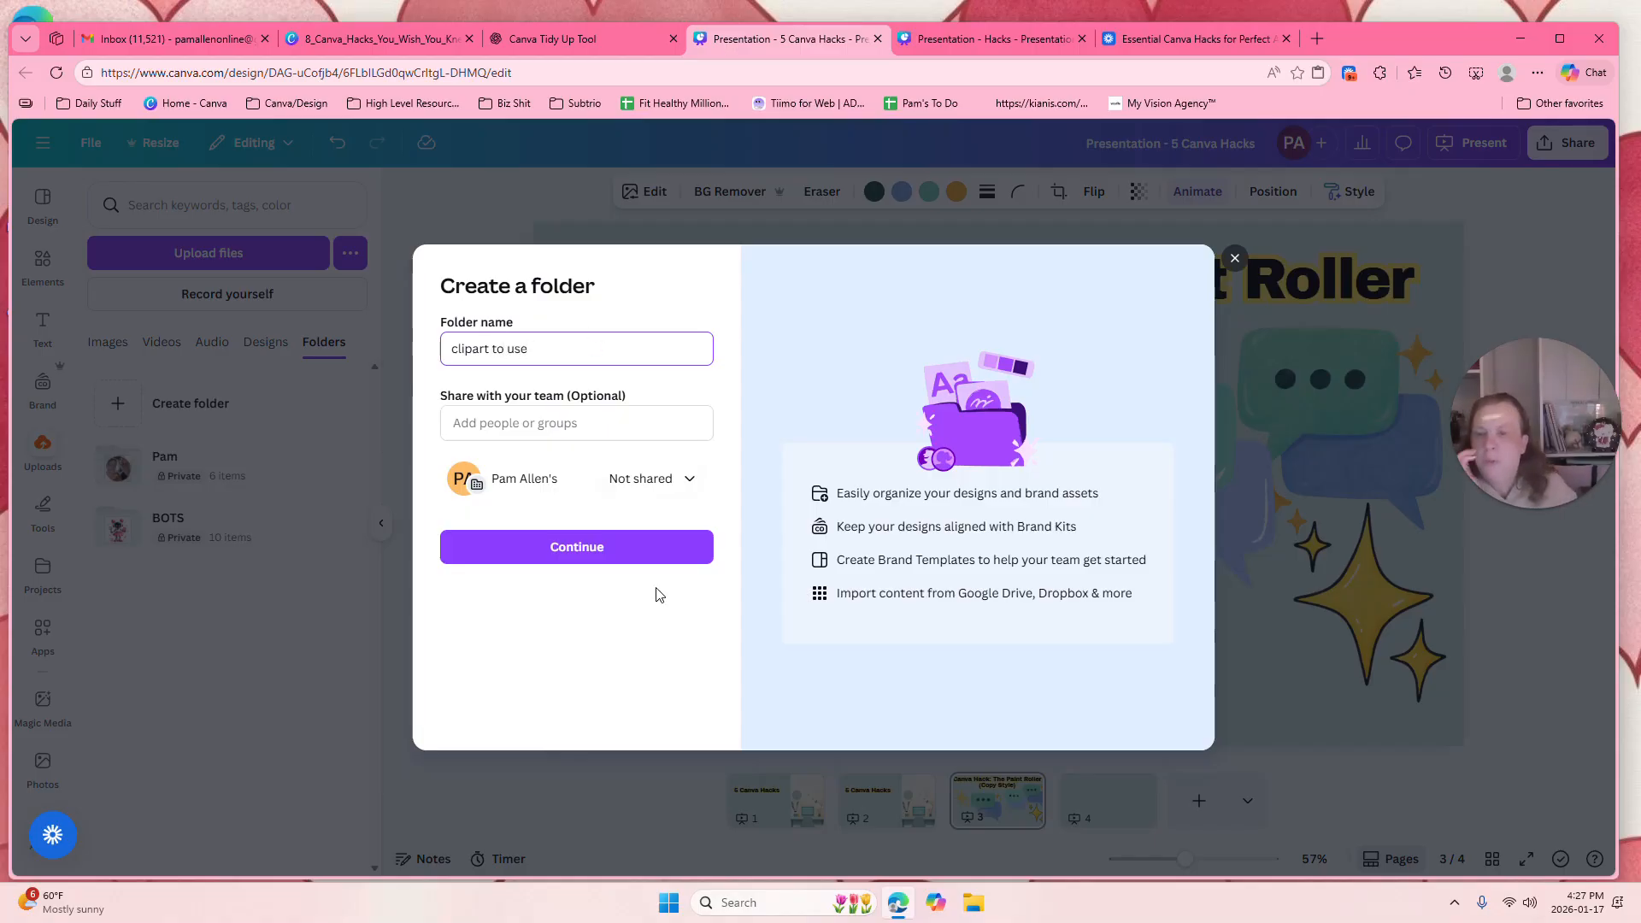
click(562, 557)
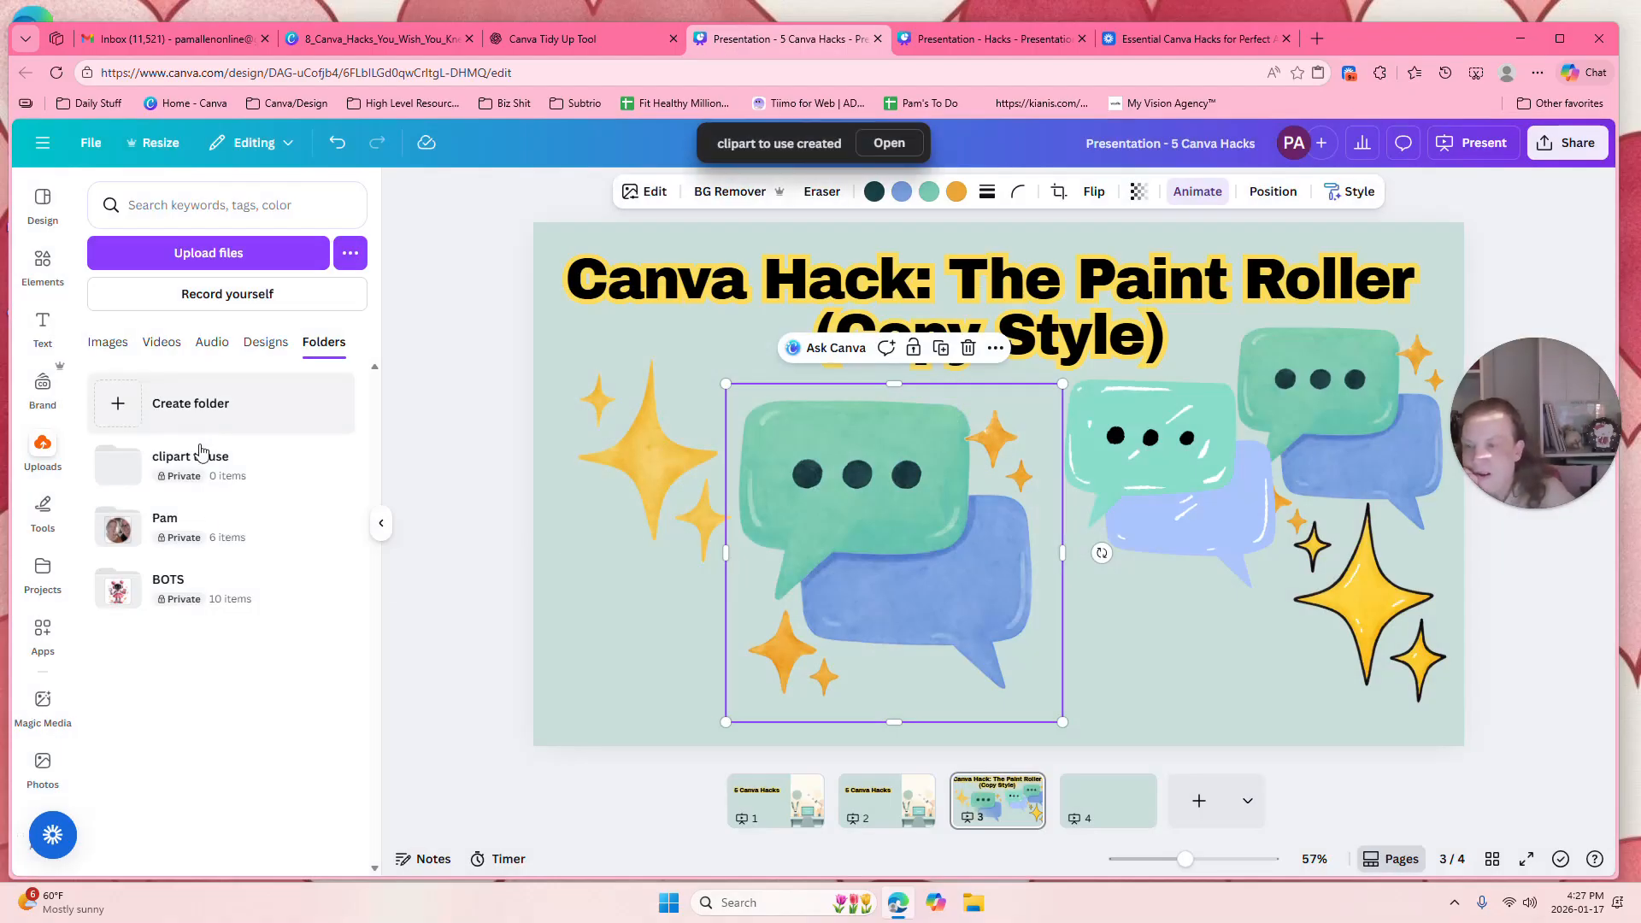
Try to move the large speech-bubble image from the slide into the "clipart to use" folder, and open the folder.
drag(773, 460, 153, 455)
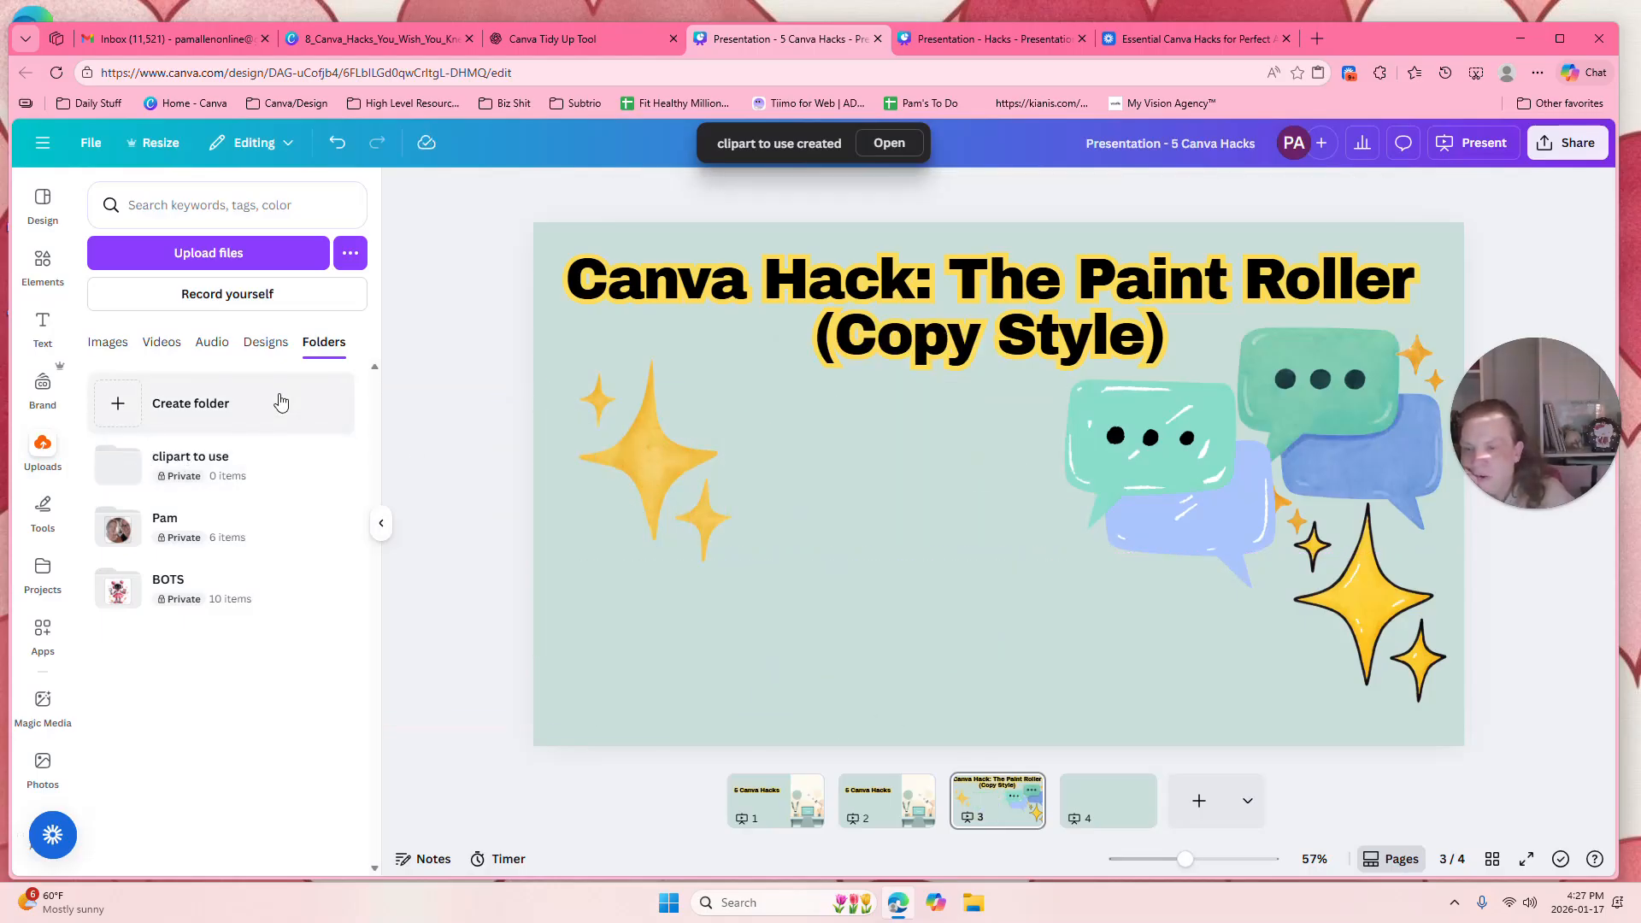
click(134, 485)
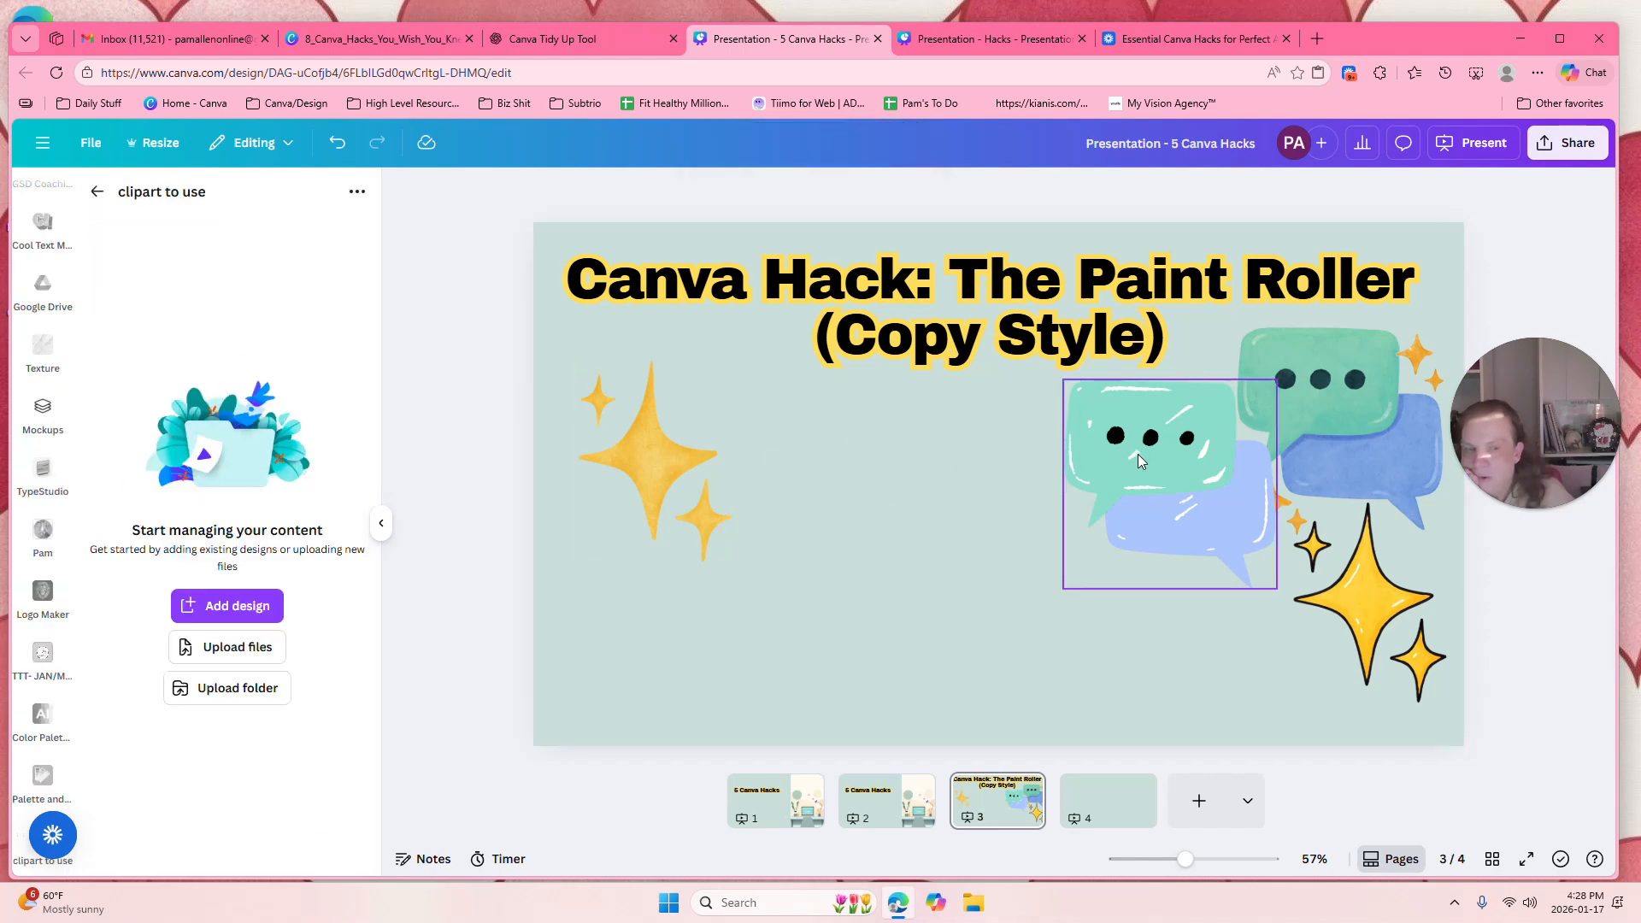
Shift the small restyled speech bubble slightly lower over the outlined gold sparkle, and reopen the "clipart to use" folder from the uploads folder list.
drag(1305, 442, 1317, 516)
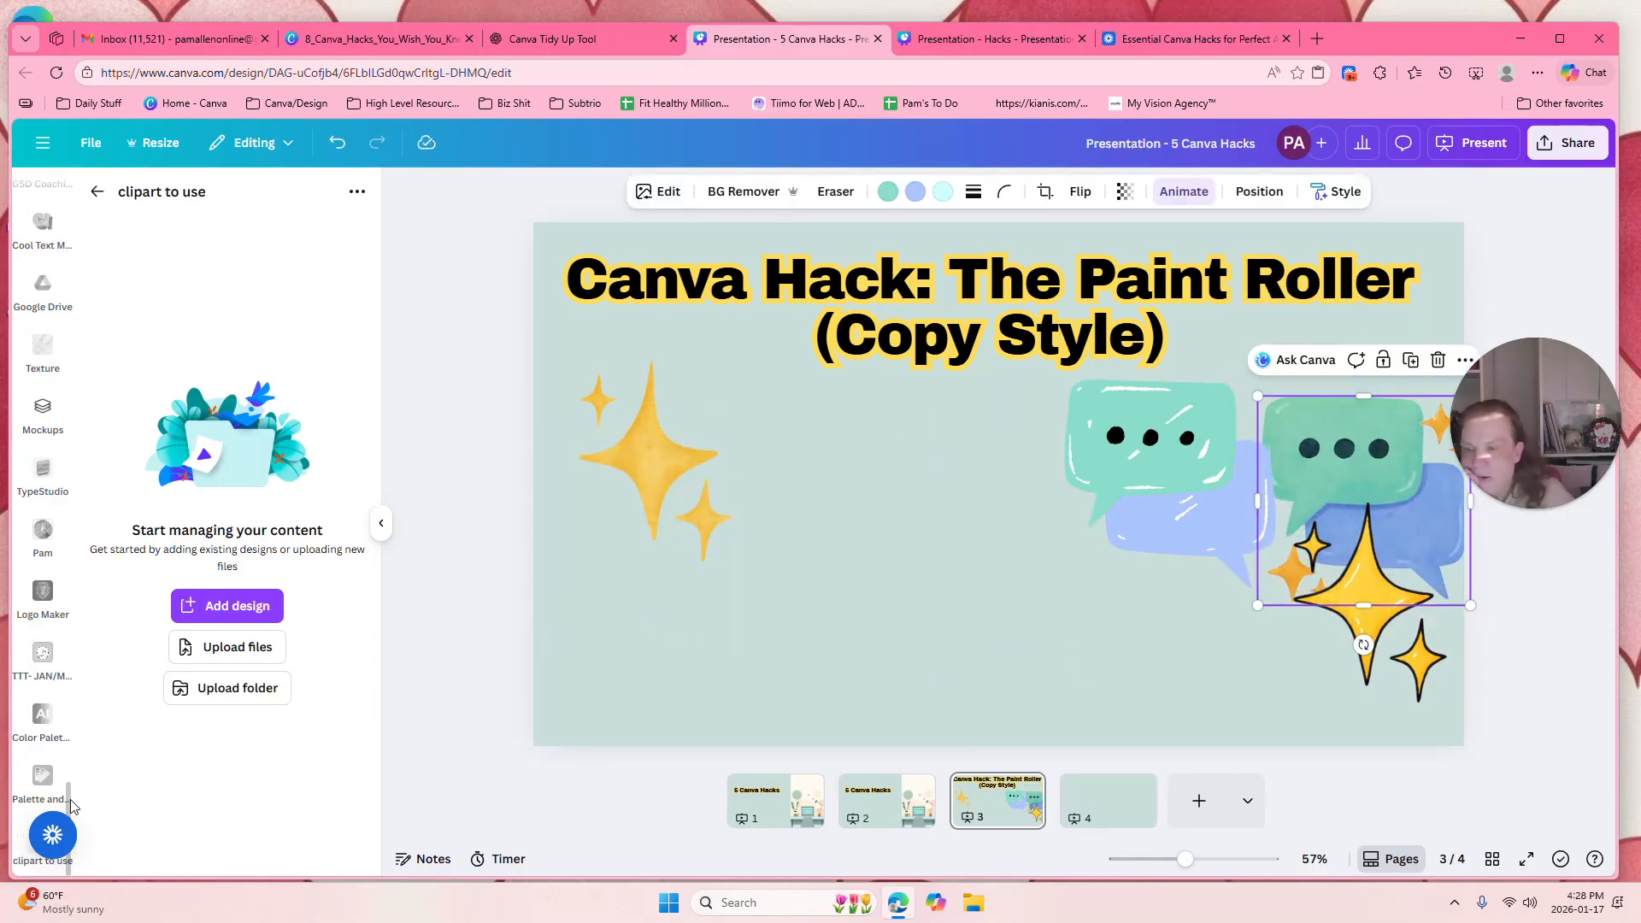
scroll(43, 727, down, 8)
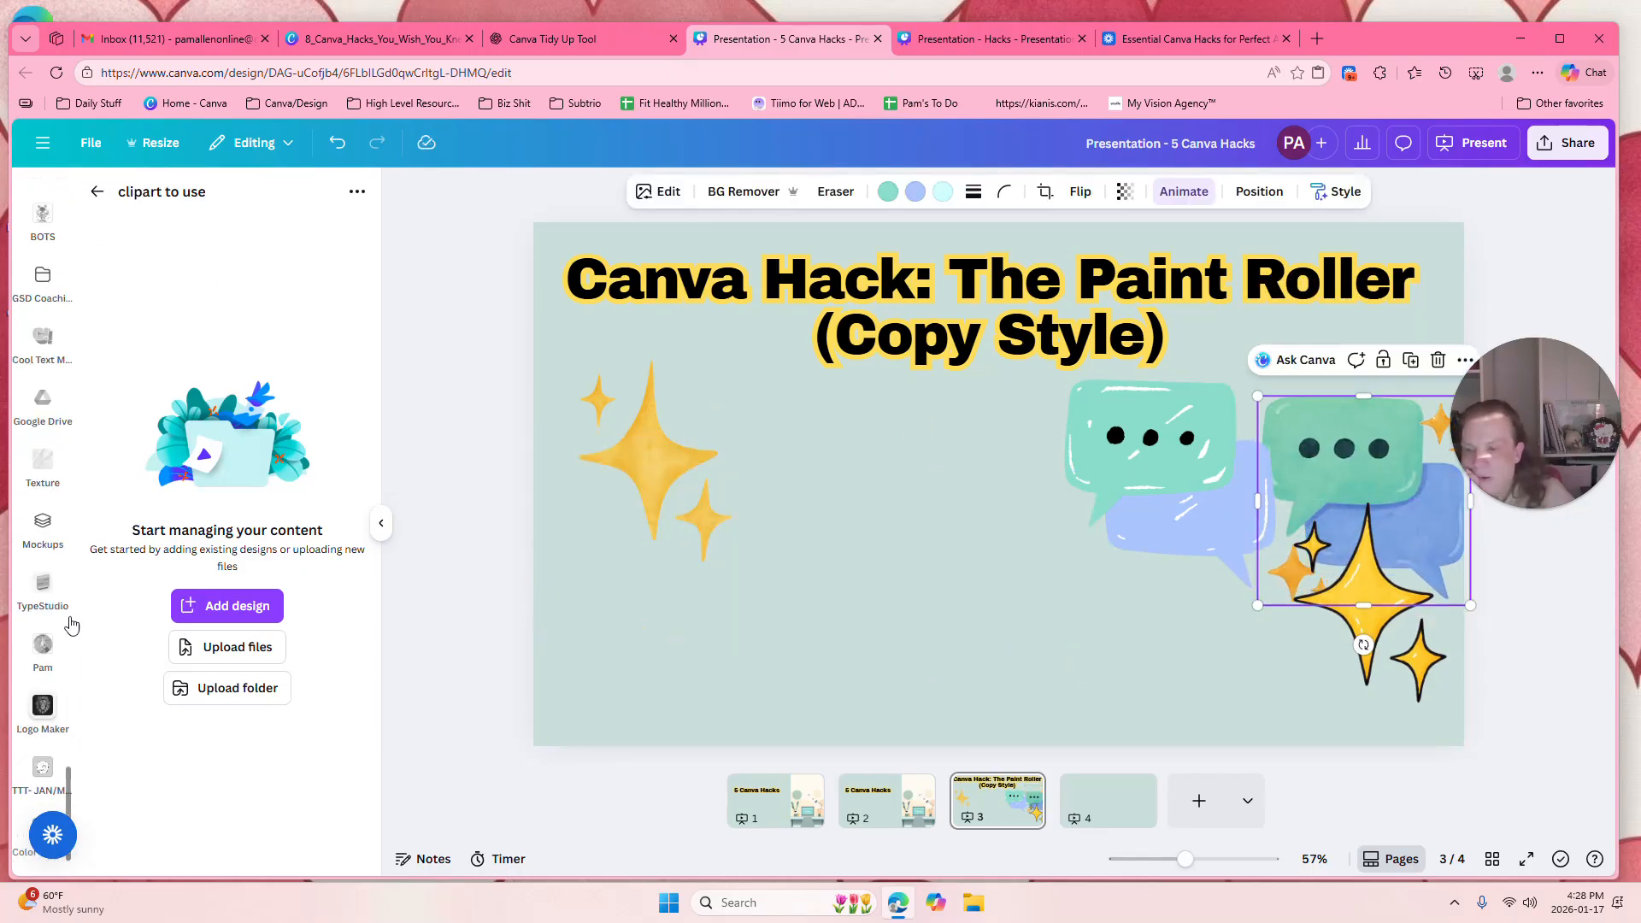
click(93, 192)
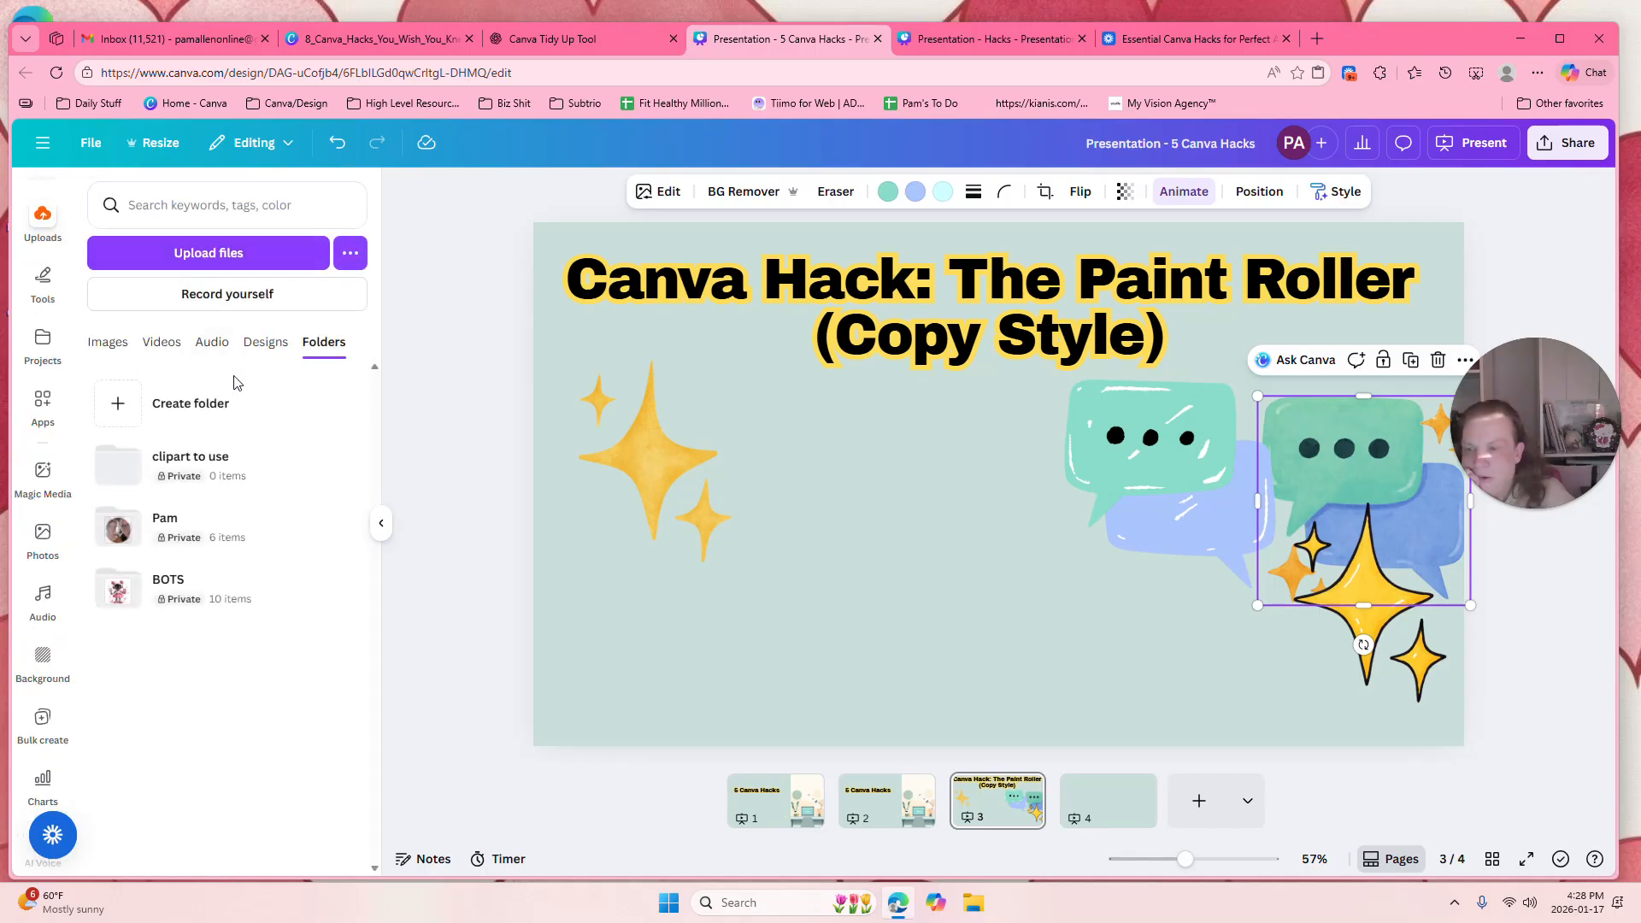
click(239, 481)
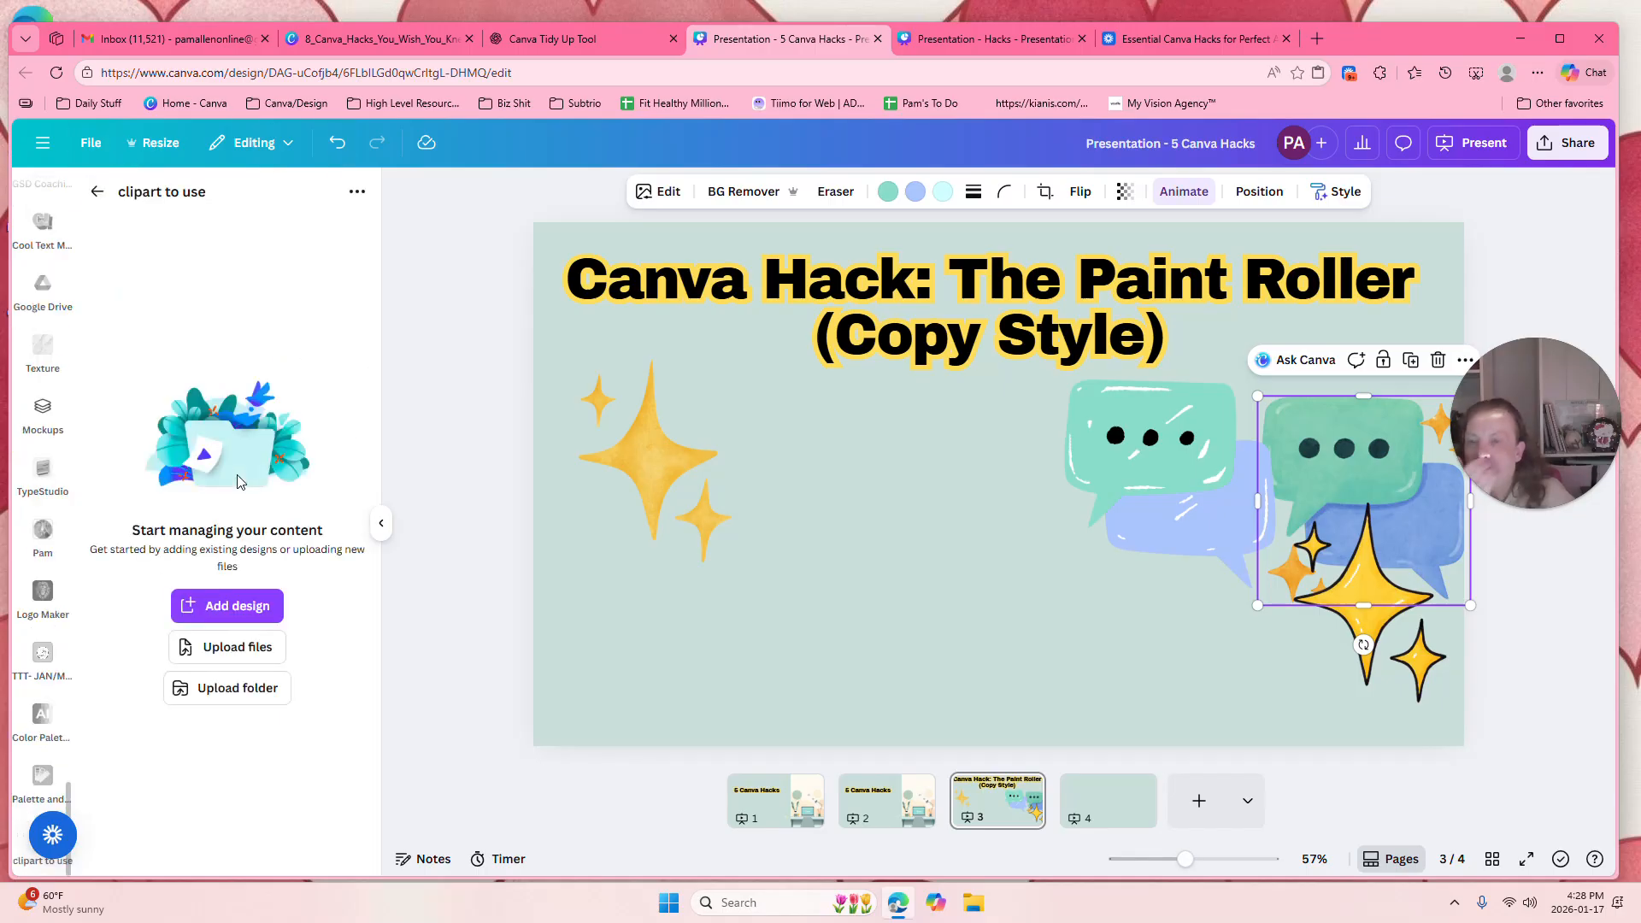
Upload the restyled speech-bubble image from the Downloads folder directly into the "clipart to use" folder.
click(246, 650)
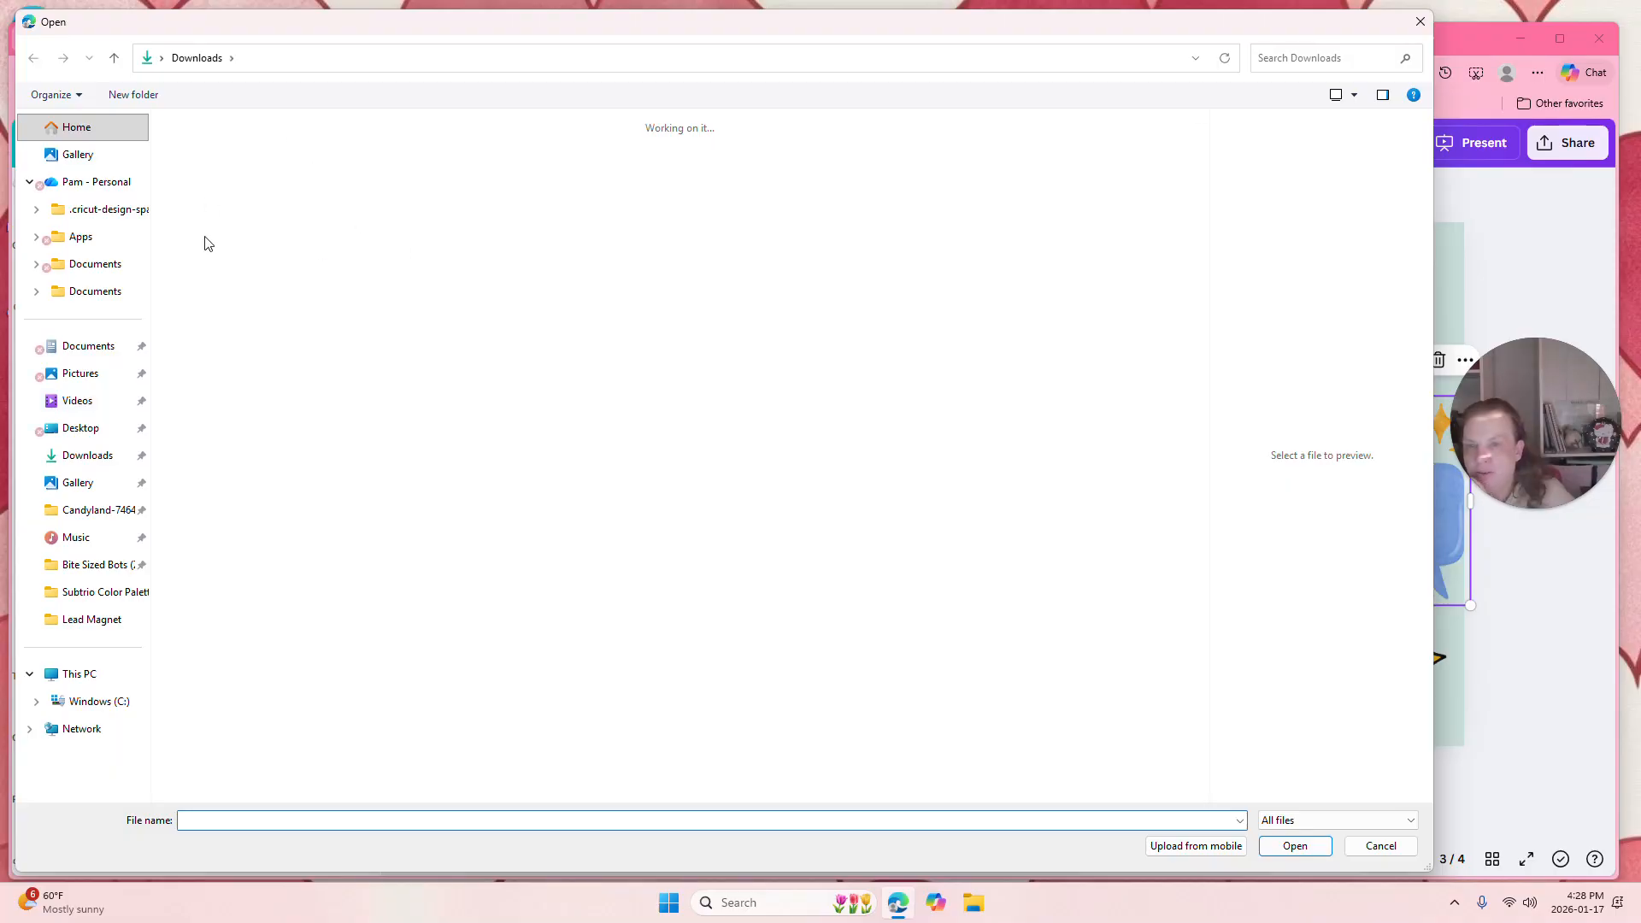
double_click(319, 274)
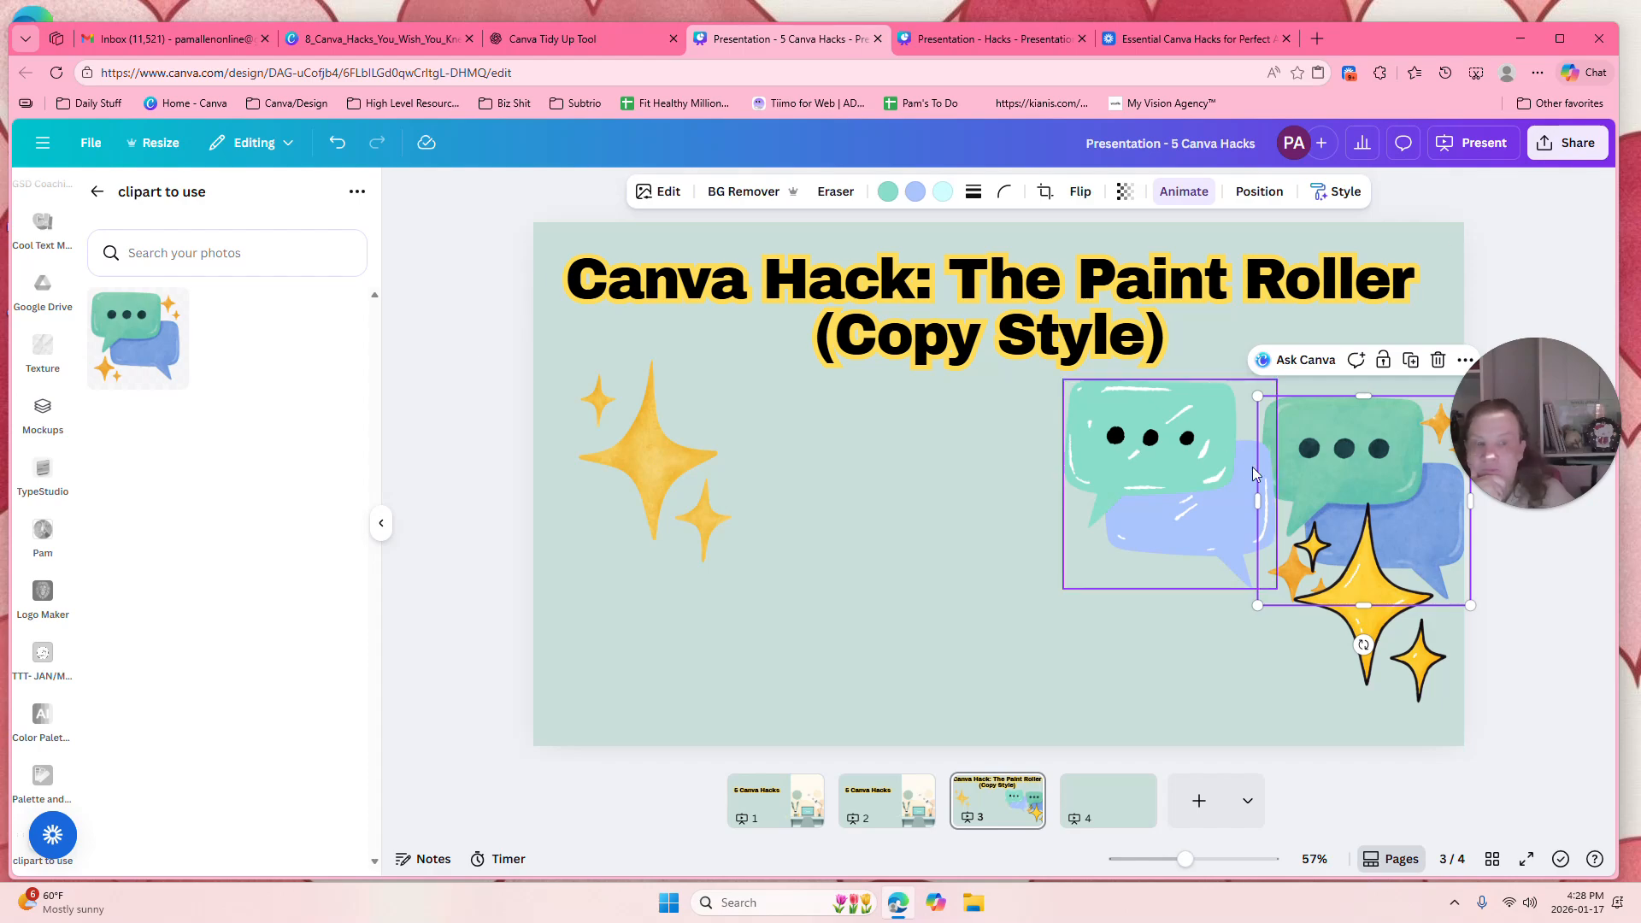
Reopen the "clipart to use" folder from the uploads folder list and review the options available for the speech-bubble image.
click(96, 195)
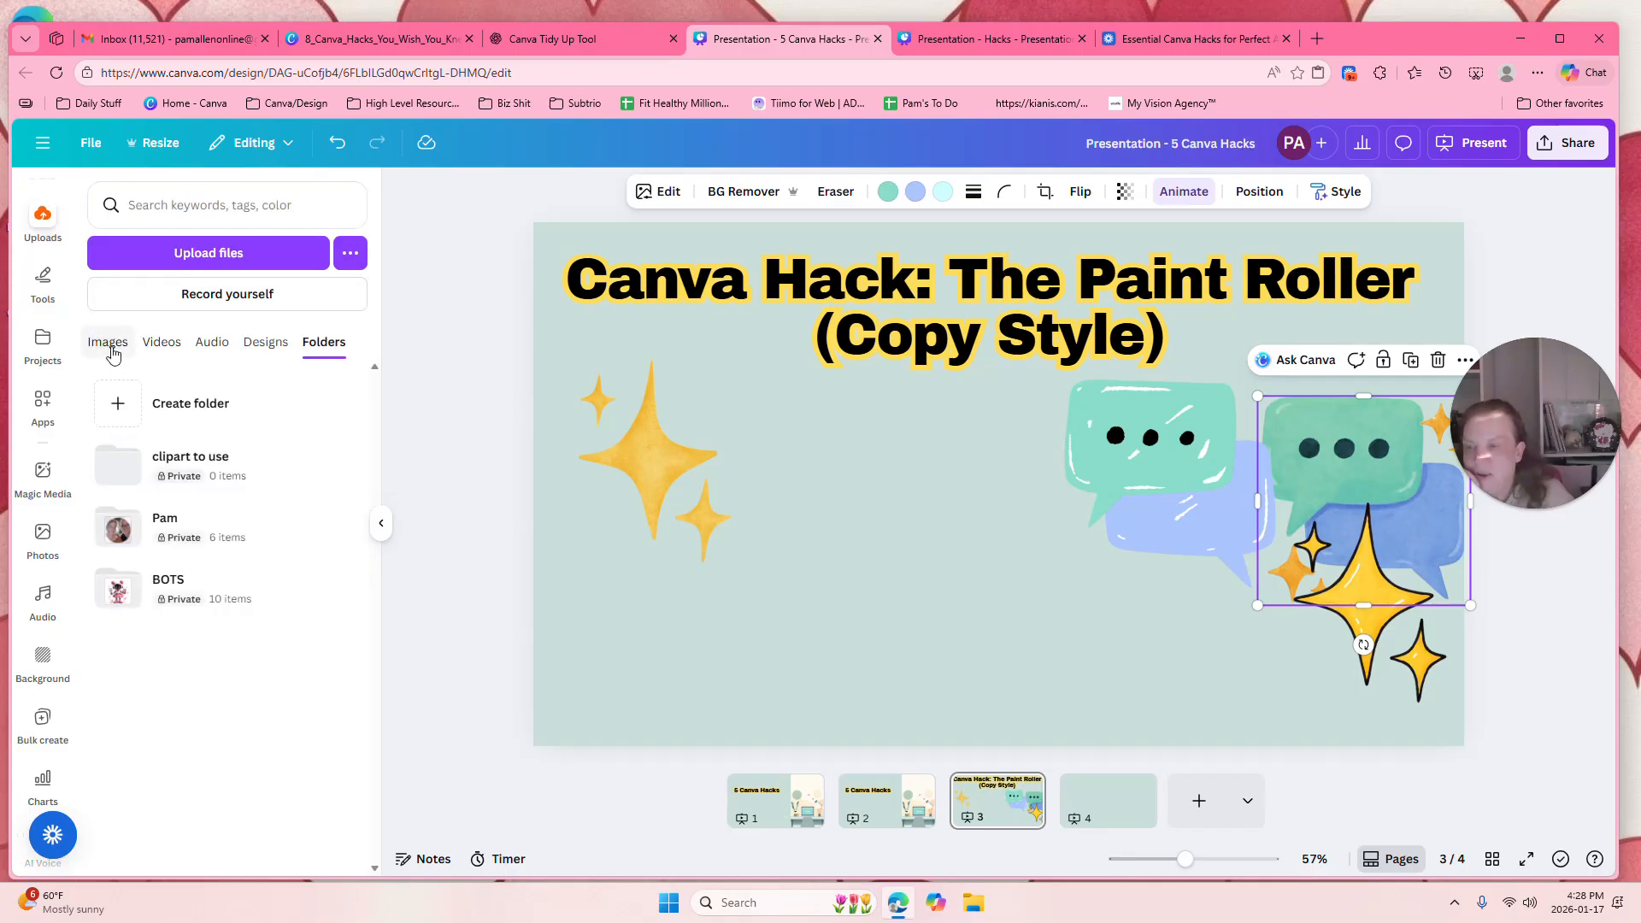
click(215, 457)
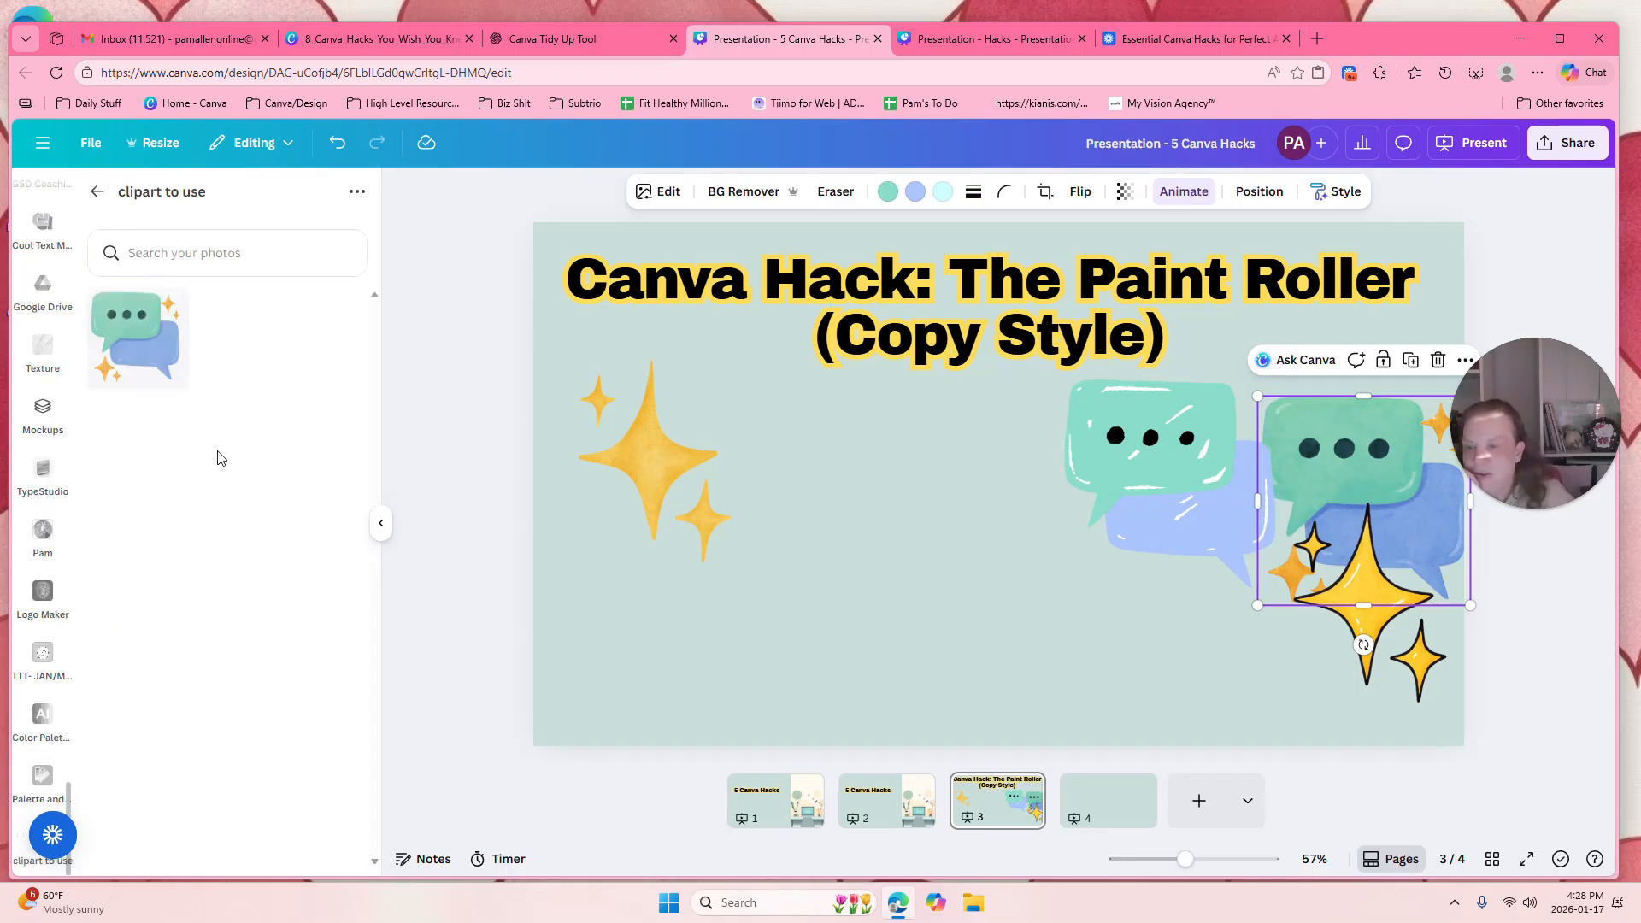
click(171, 303)
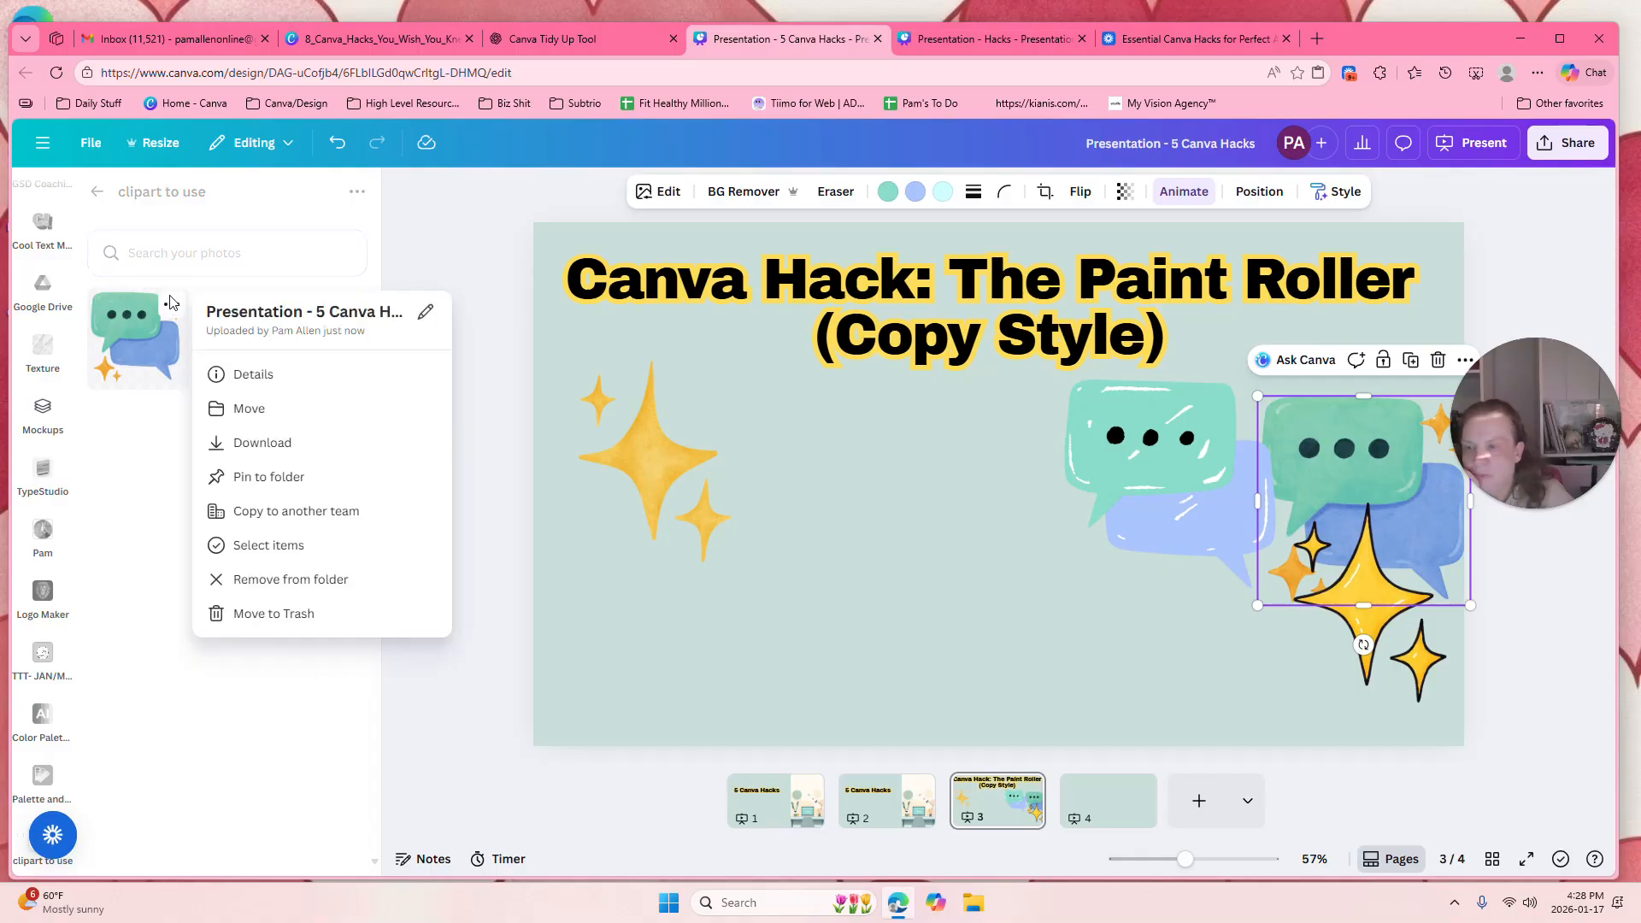
click(456, 220)
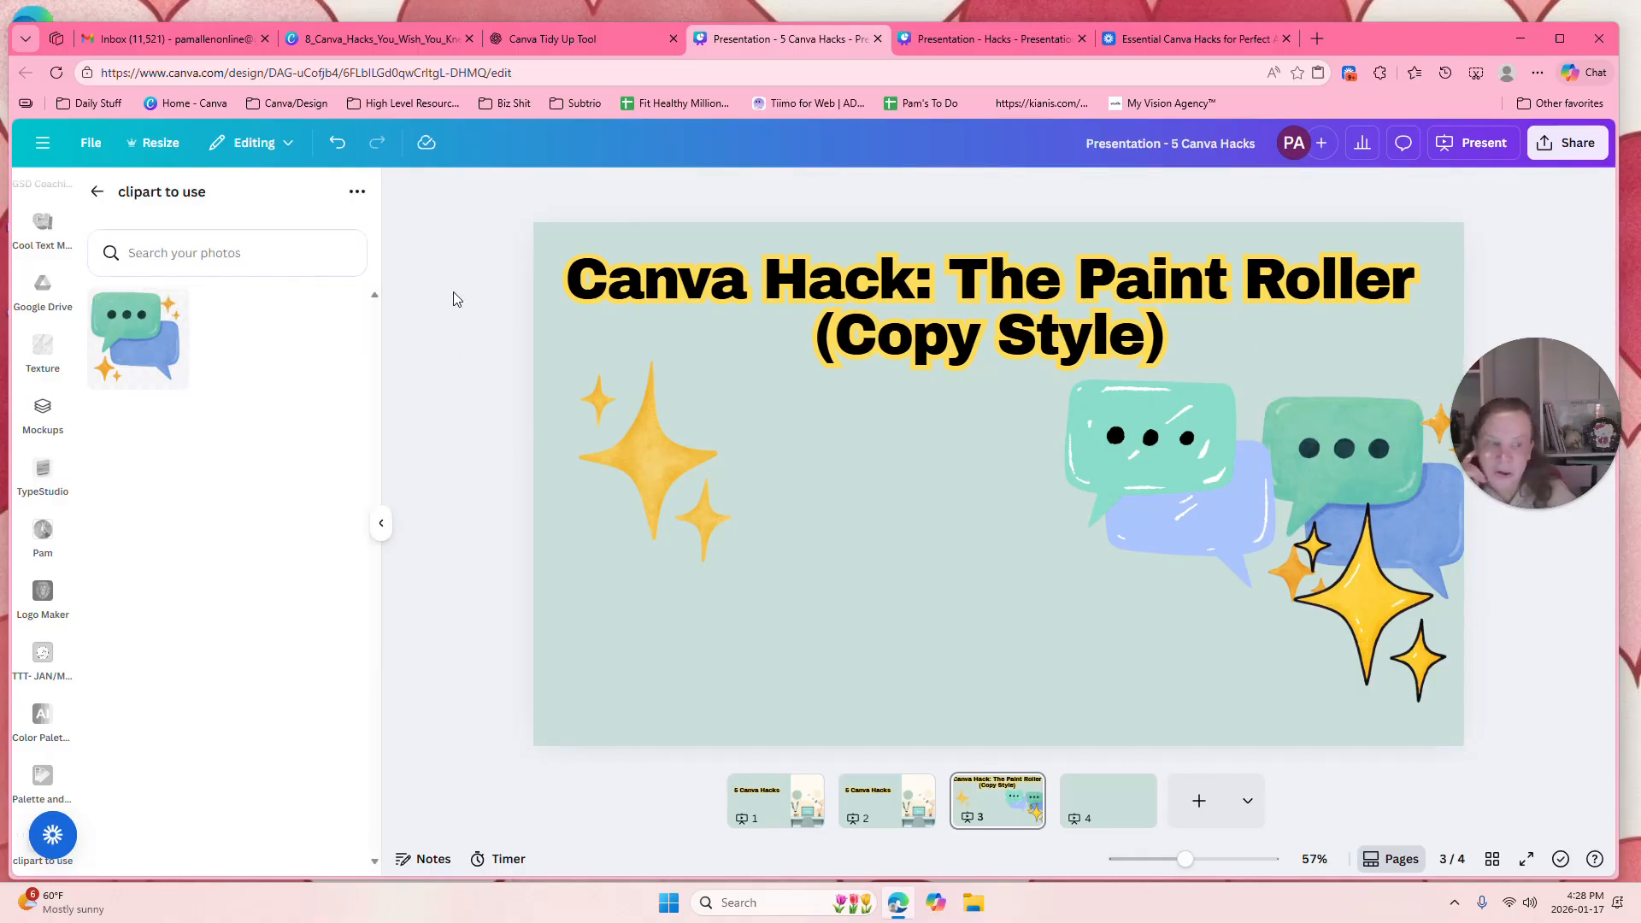